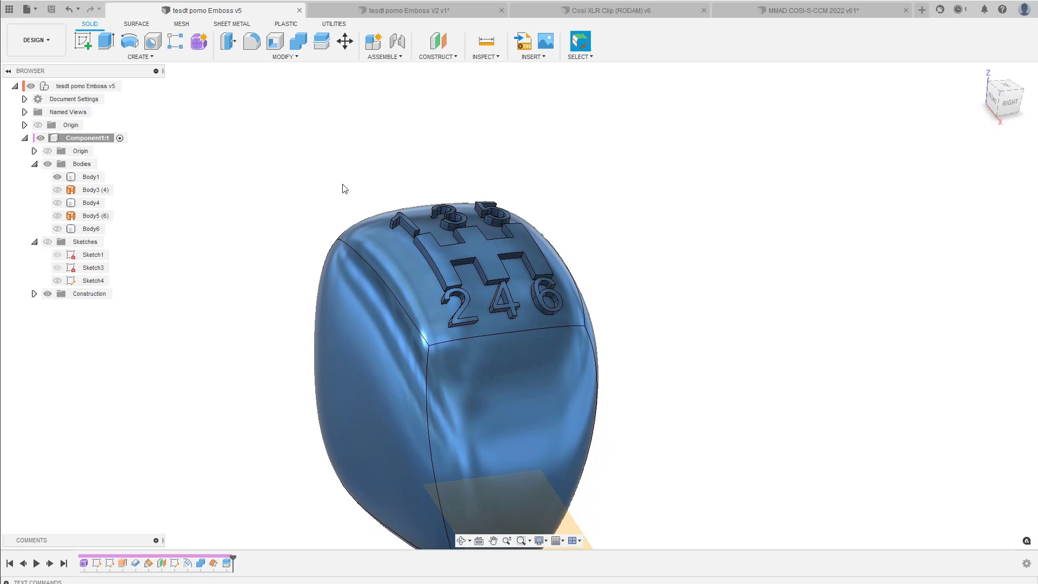
Switch to the tesdt pomo Emboss V2 design and select Plane2 above the knob.
click(400, 214)
click(324, 182)
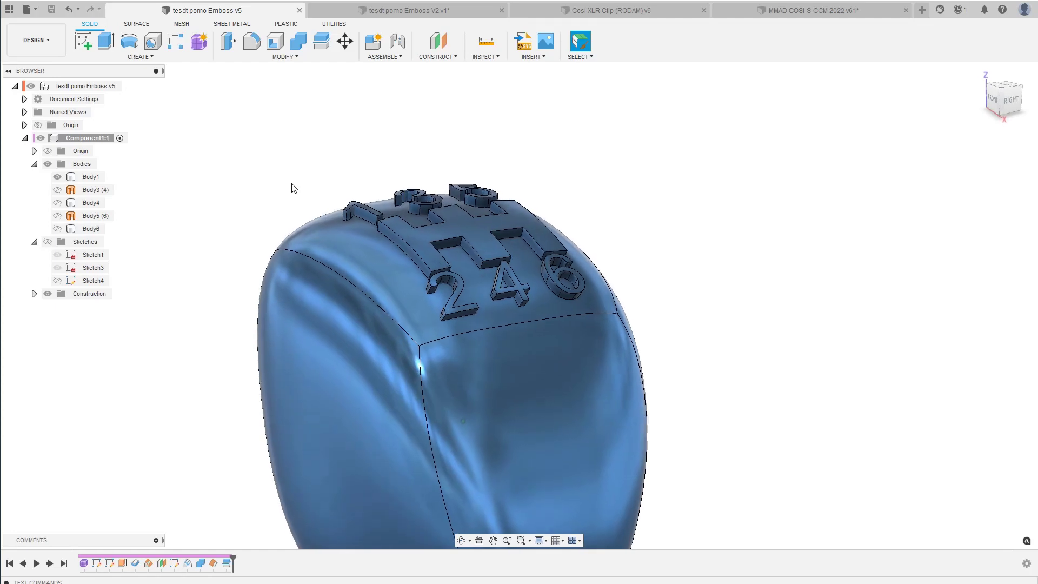
click(385, 13)
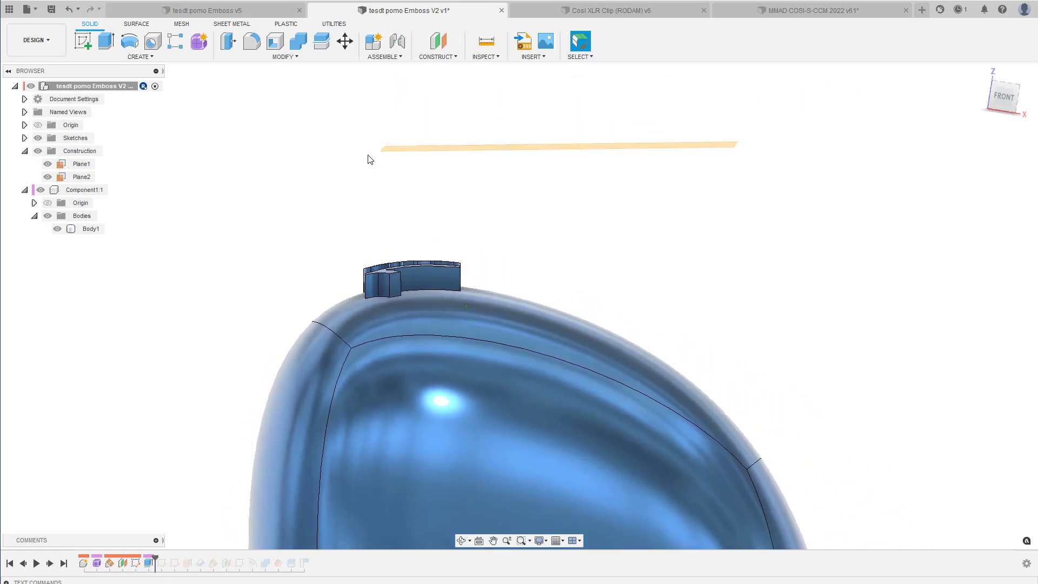
click(482, 172)
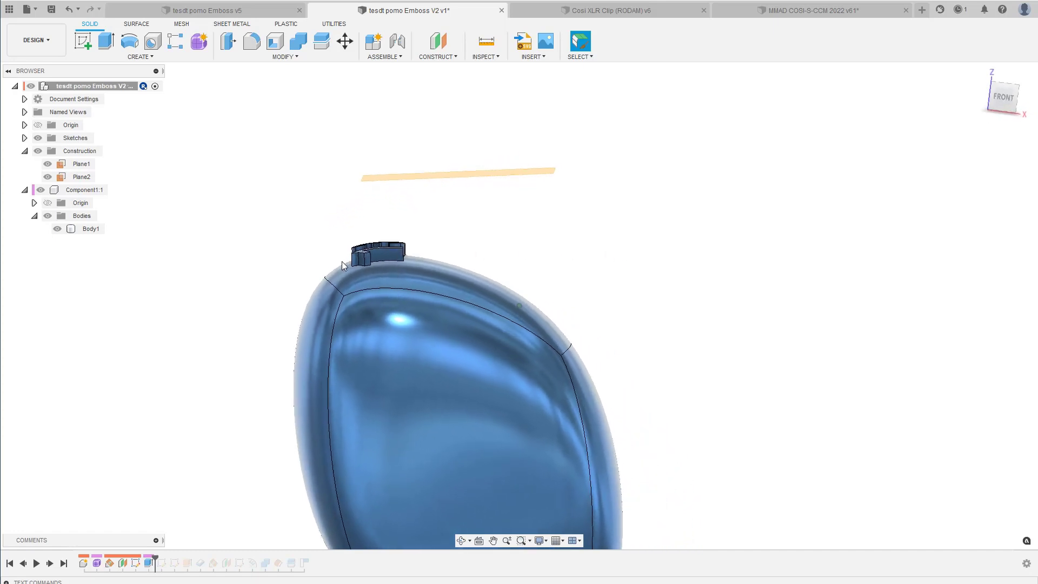
Edit the number extrusion and set its start to Profile Plane, viewing the numbers edge-on.
click(146, 564)
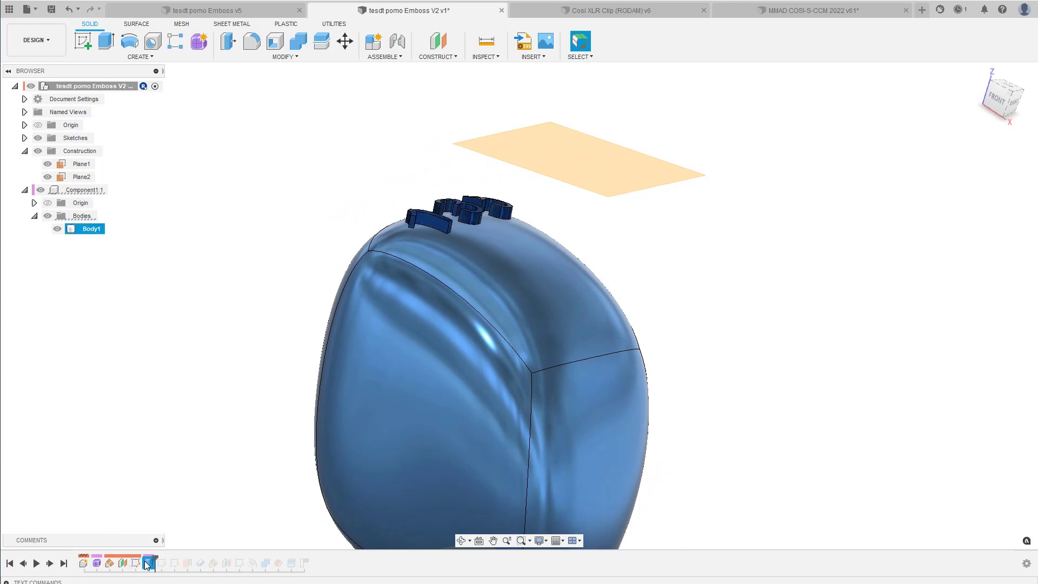
right_click(146, 563)
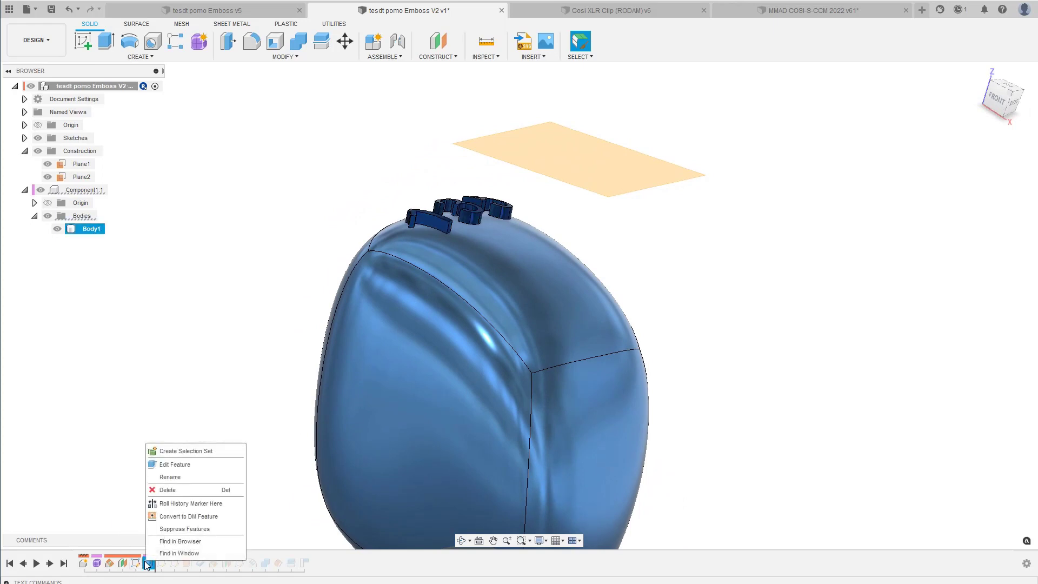
click(165, 466)
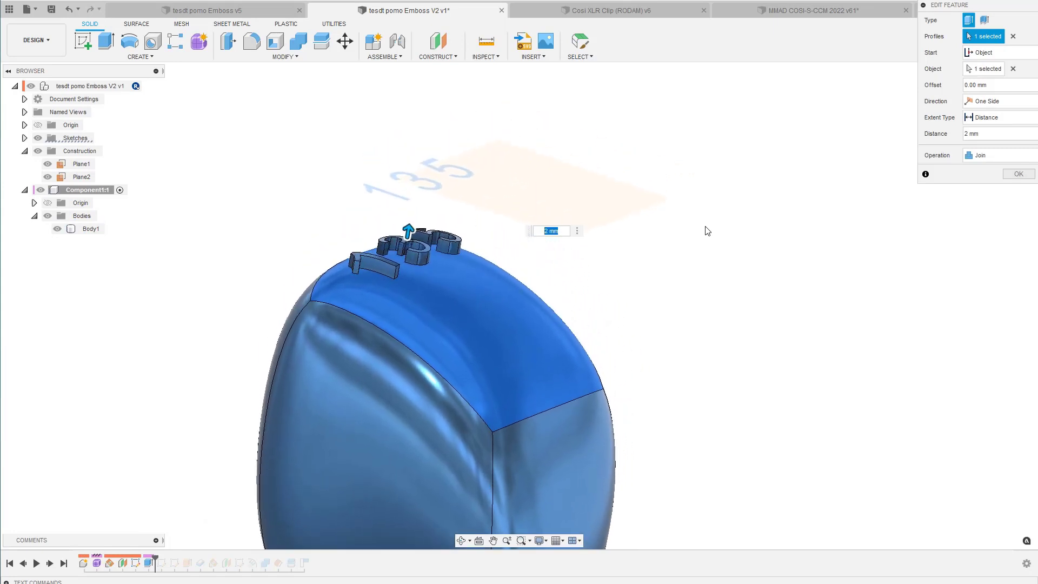
drag(973, 5, 795, 151)
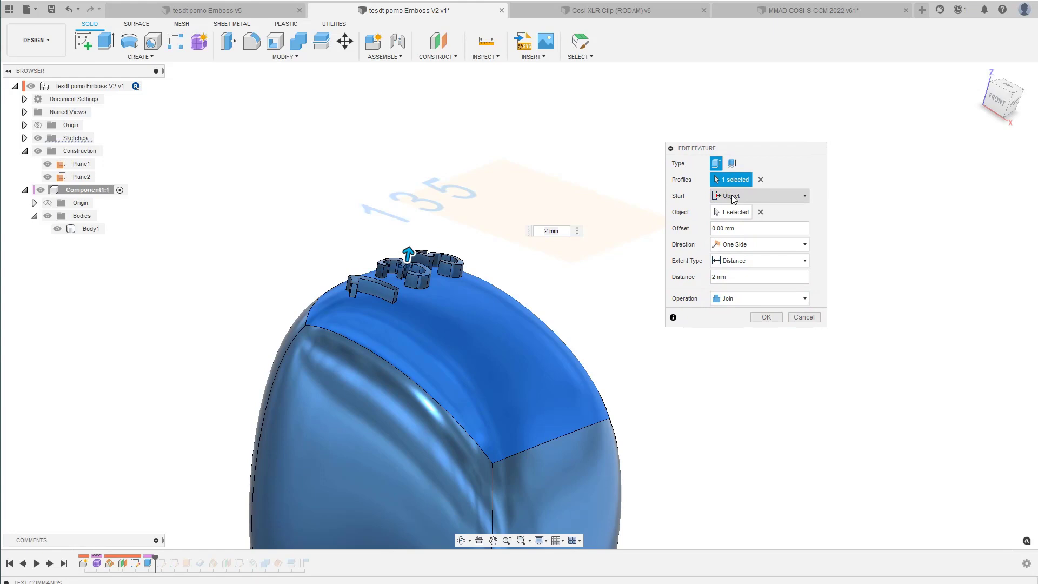
click(734, 200)
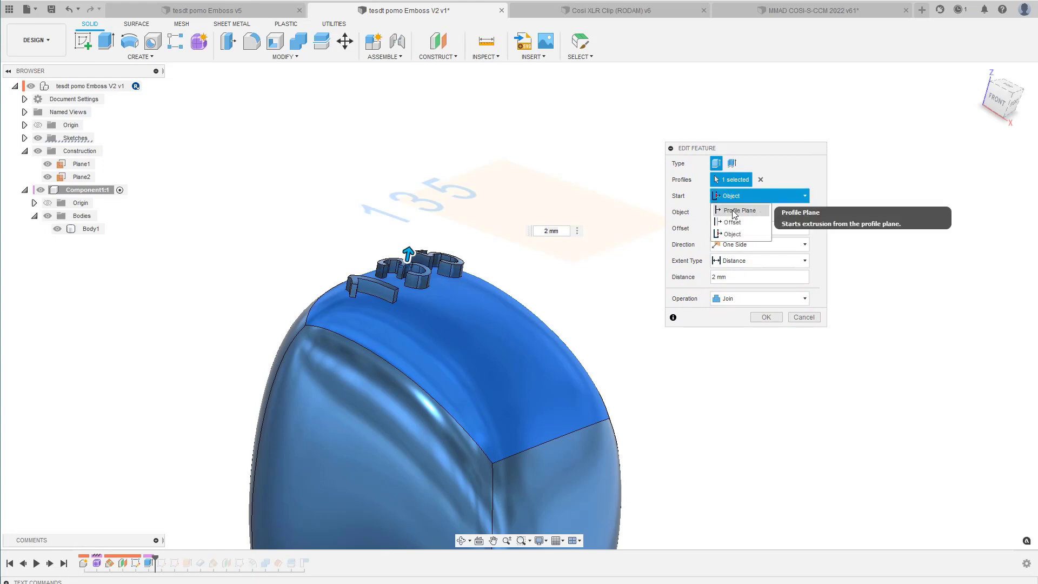
click(734, 211)
shift+middle_drag(372, 209, 403, 208)
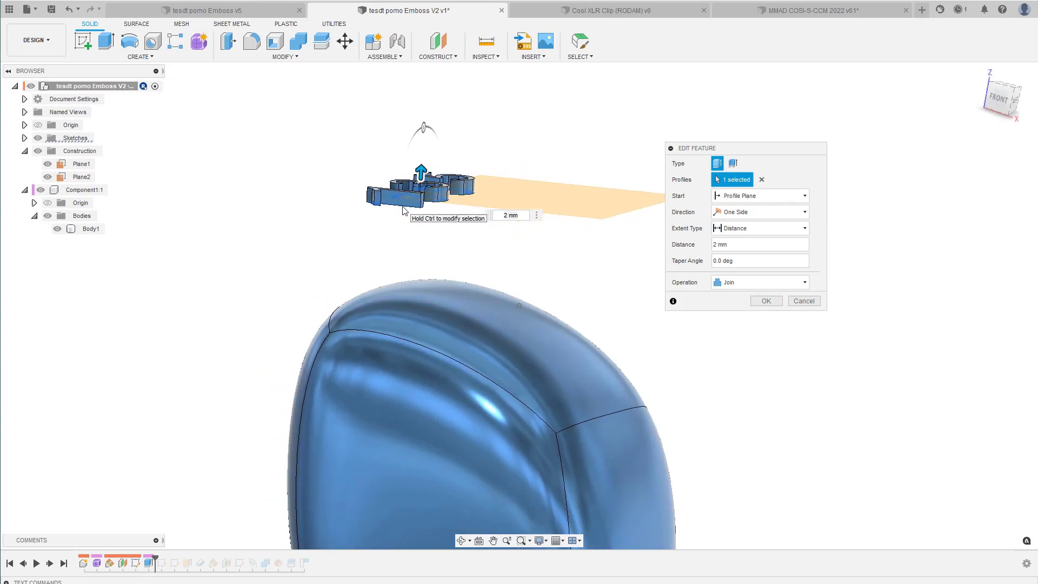
shift+middle_drag(403, 210, 438, 214)
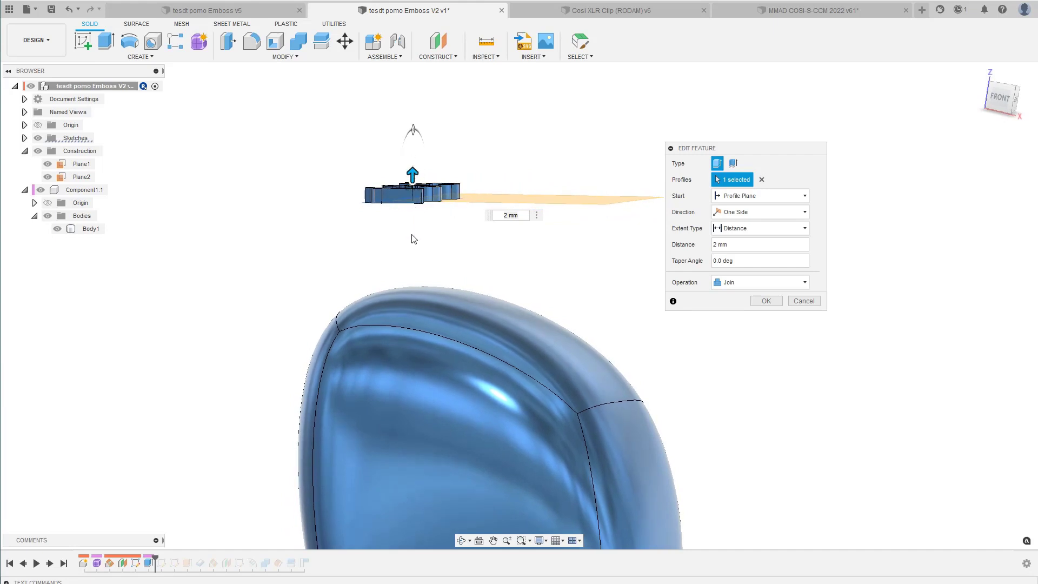
Change the extrusion start to Offset with an offset distance of 10.
click(738, 200)
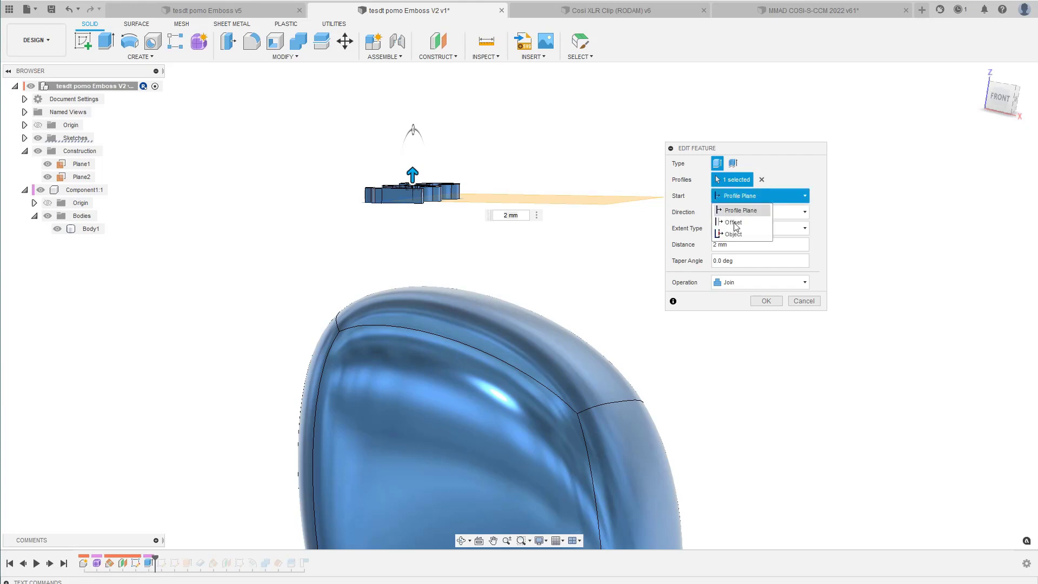
click(734, 223)
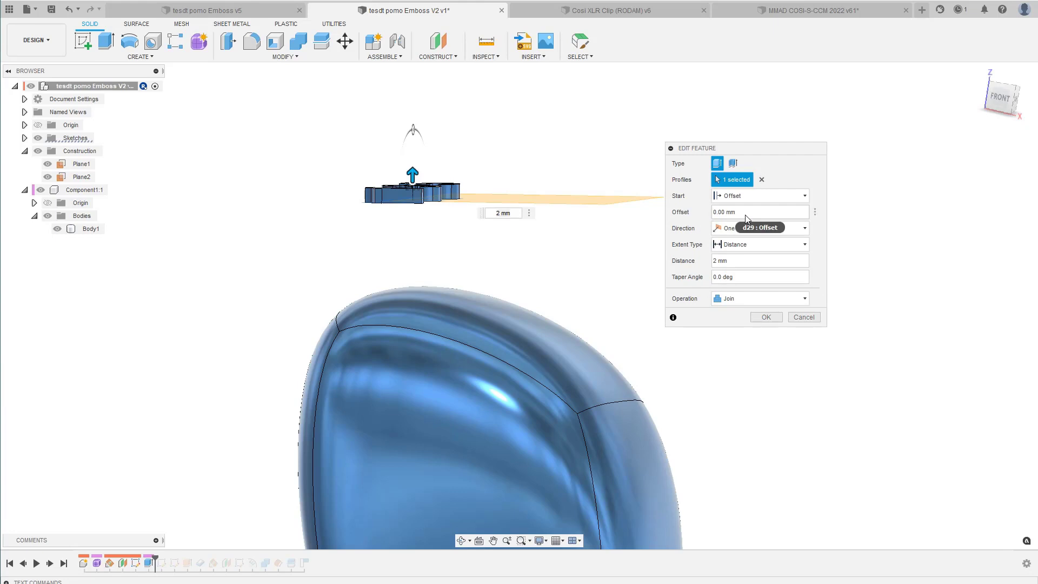
drag(749, 210, 692, 209)
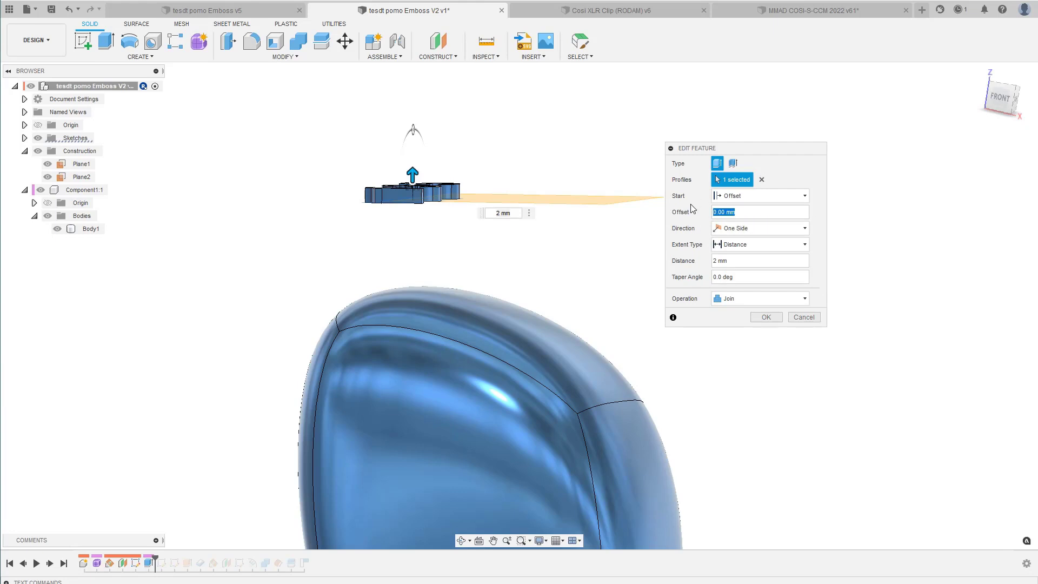
text(10)
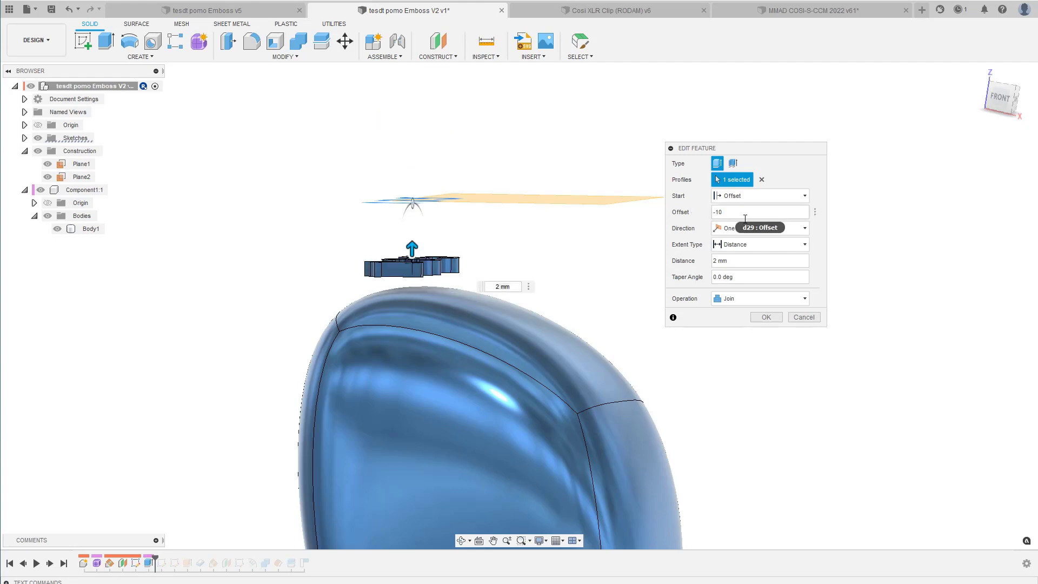
mouse_move(540, 259)
shift+middle_down()
mouse_move(452, 291)
mouse_move(384, 260)
shift+middle_up()
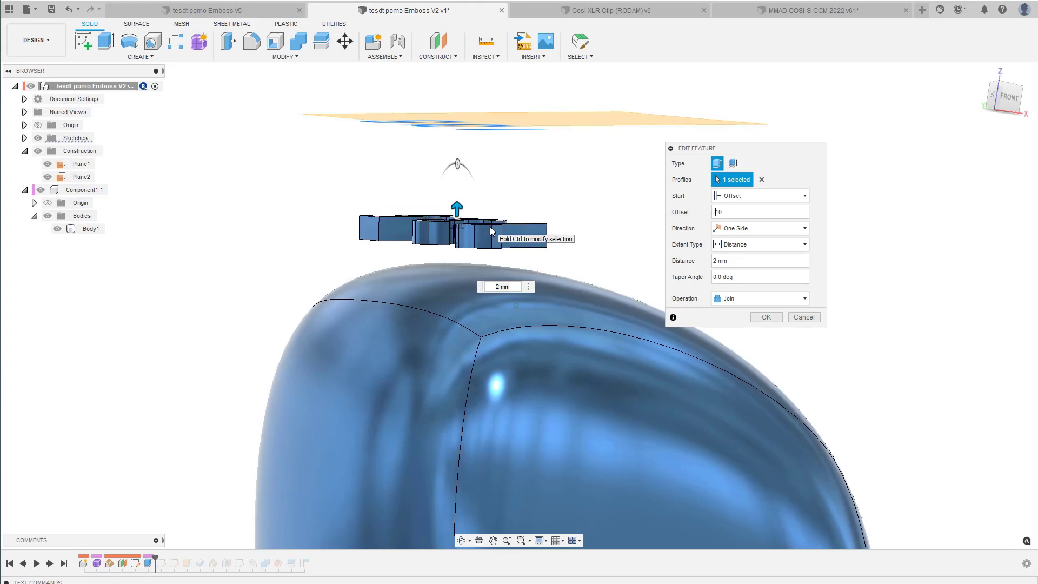
shift+middle_drag(490, 226, 491, 230)
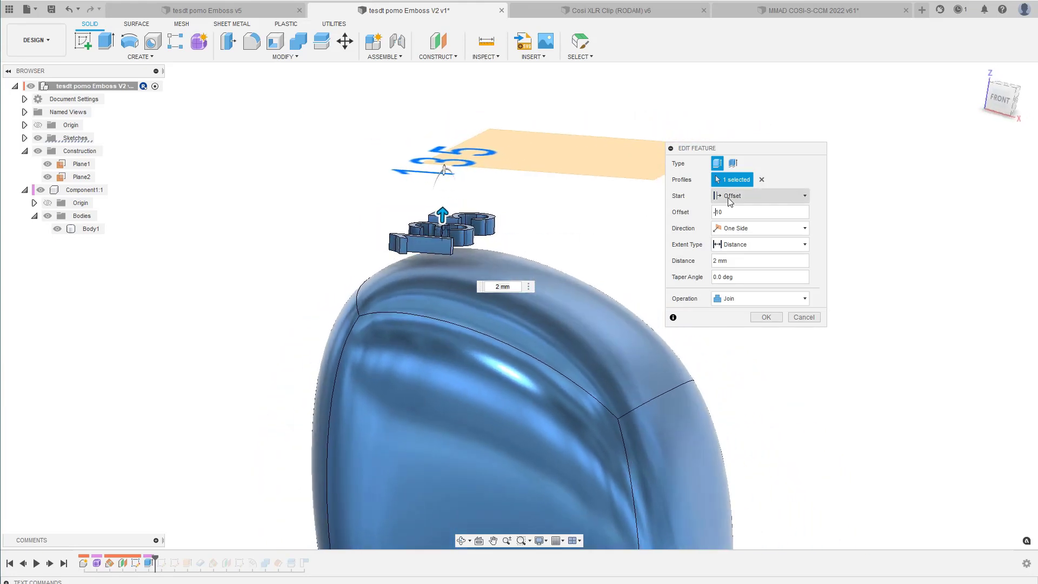
Change the number extrusion's start to Object, picking the knob's top face.
click(731, 196)
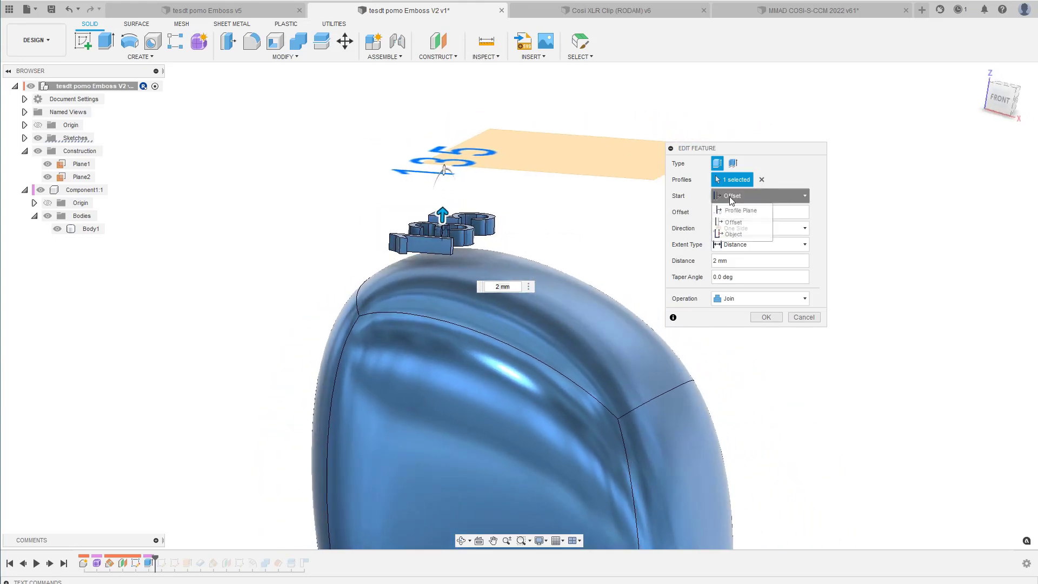
click(735, 235)
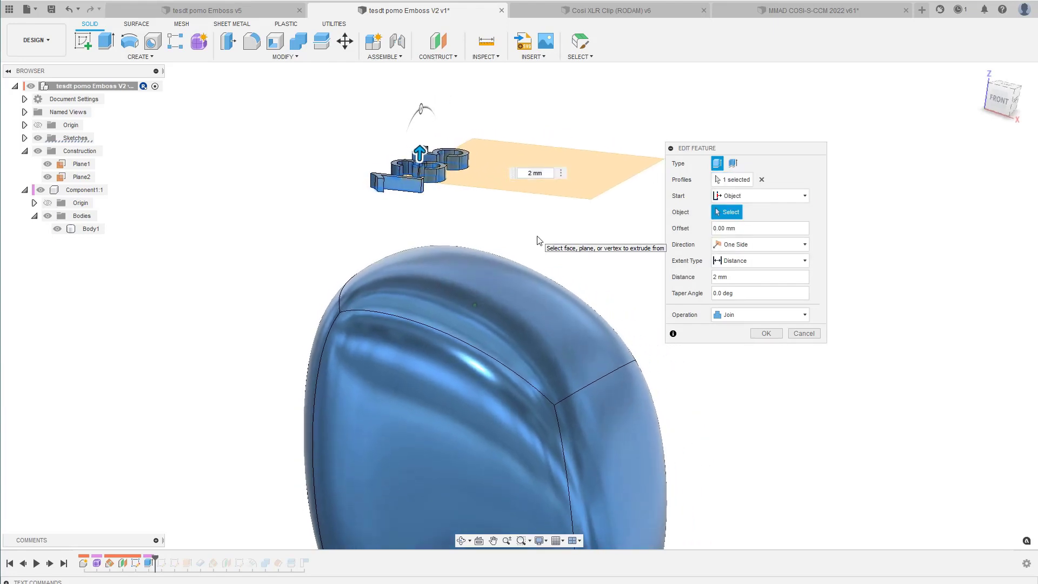
click(455, 284)
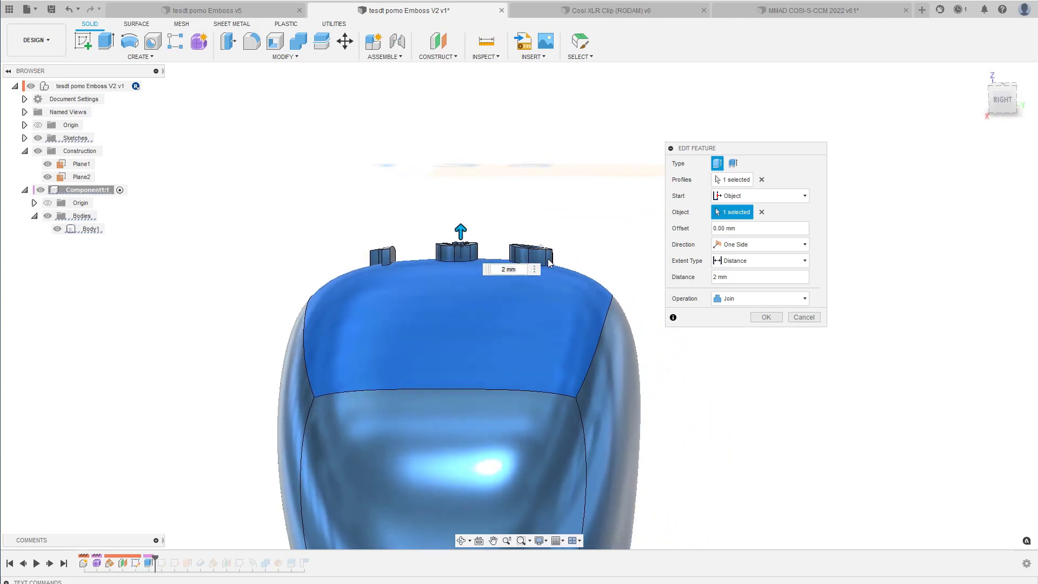
Check Plane2's position, reconfirm the top face as start, and return to tesdt pomo Emboss v5.
scroll(549, 271, up, 2)
scroll(549, 268, up, 2)
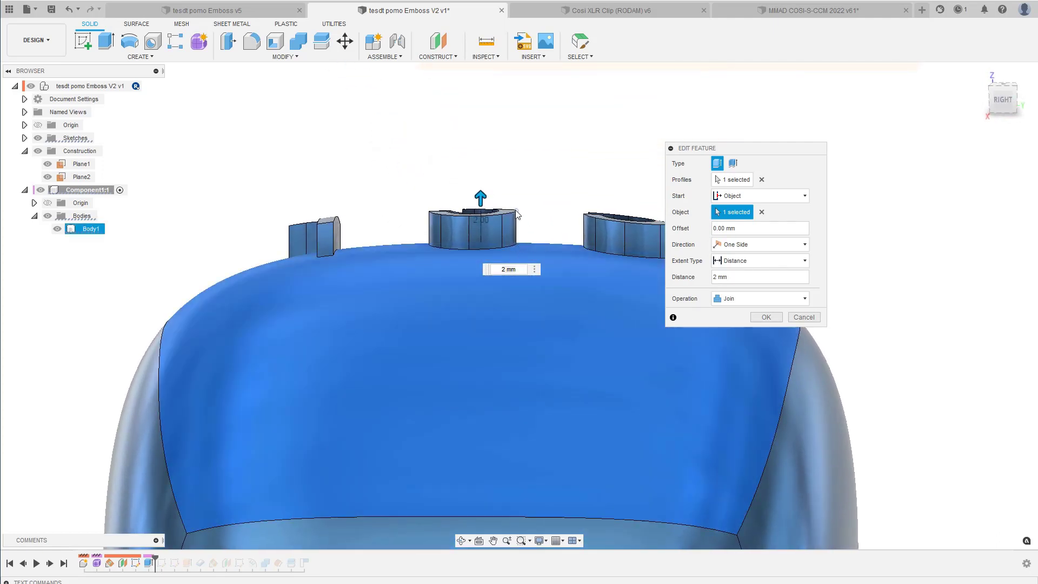
shift+middle_drag(501, 320, 355, 262)
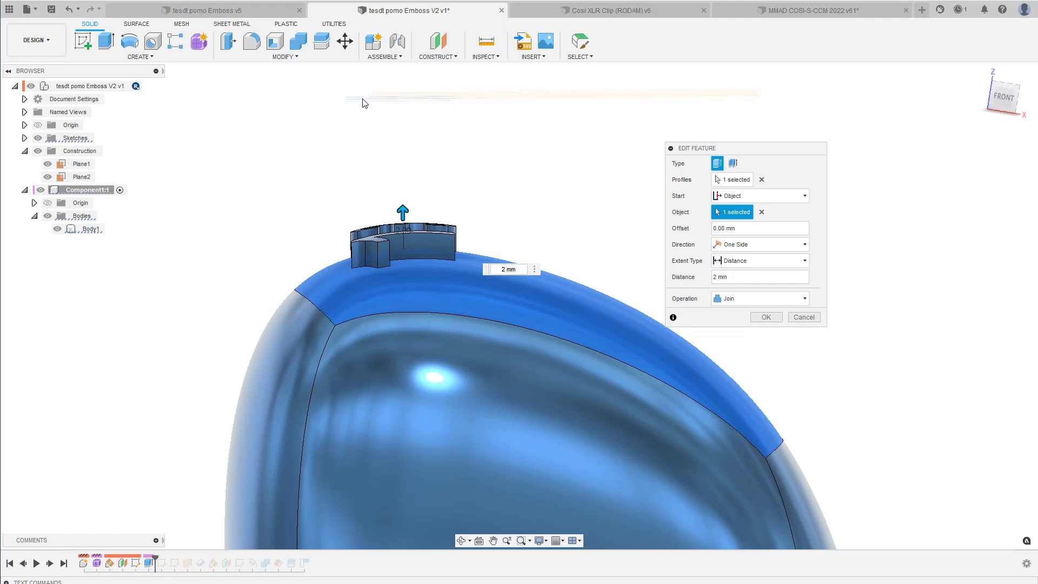
click(445, 102)
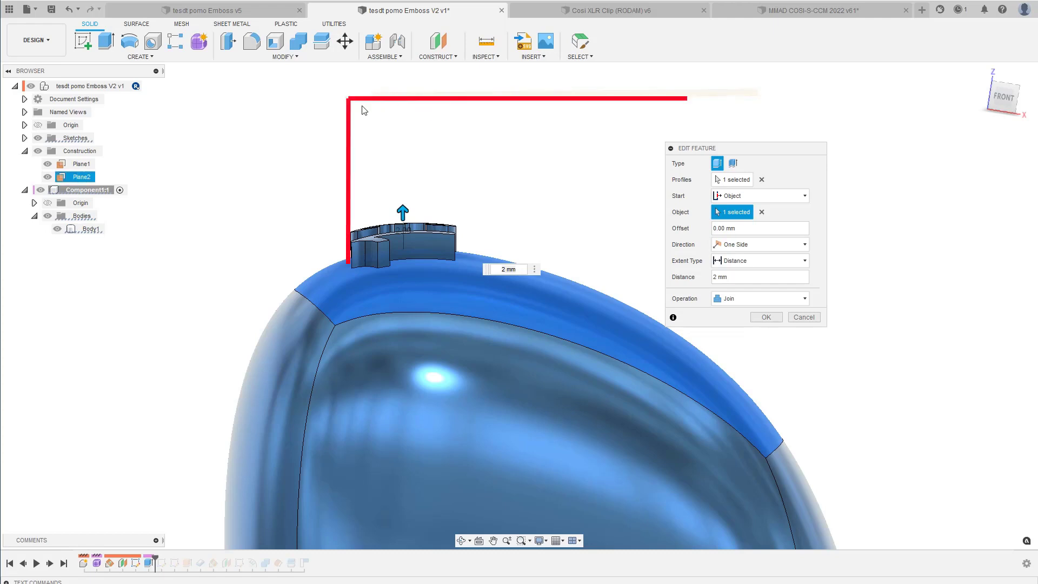
click(350, 268)
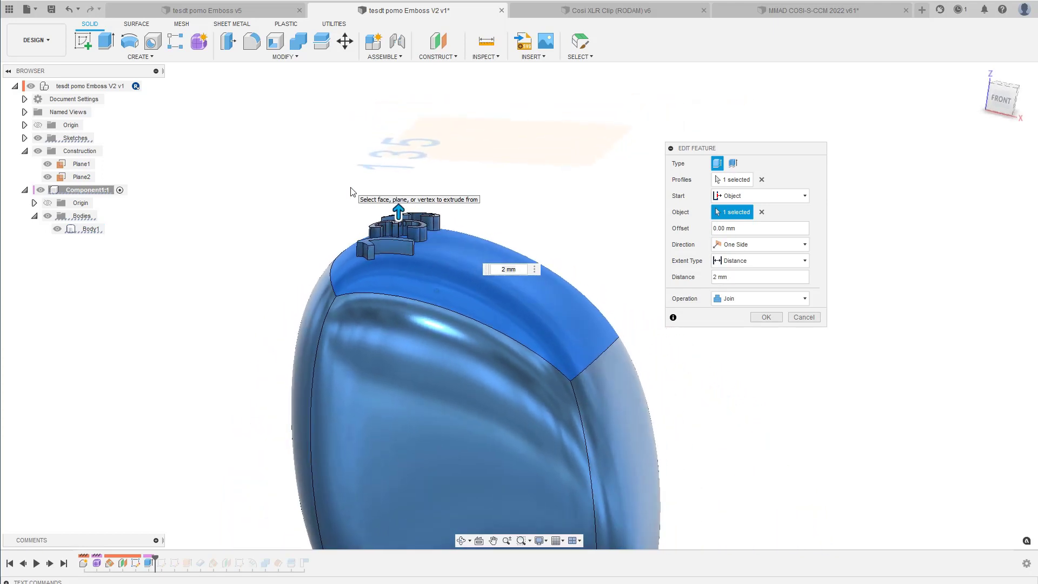
click(202, 10)
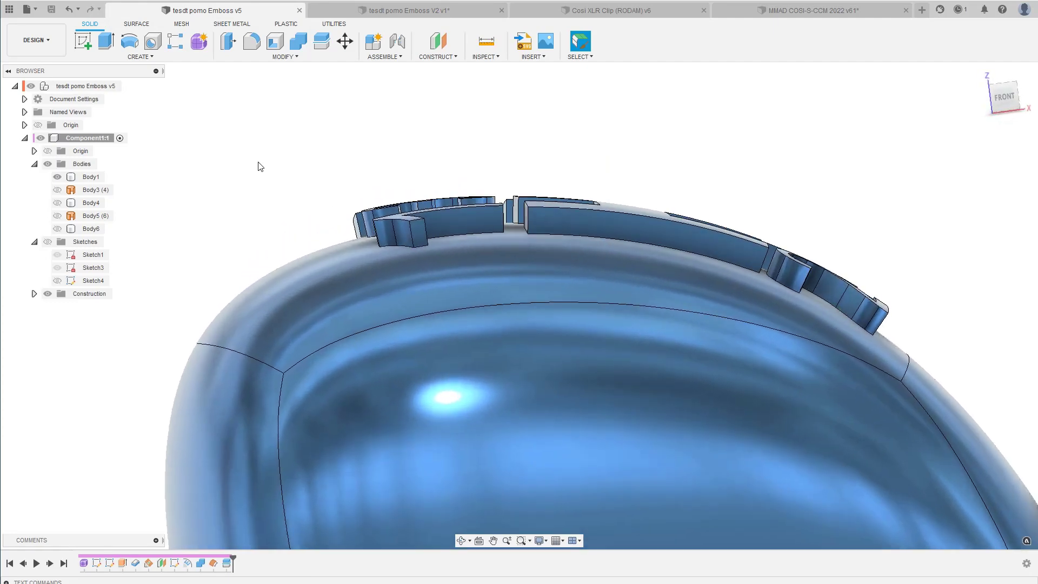
click(370, 243)
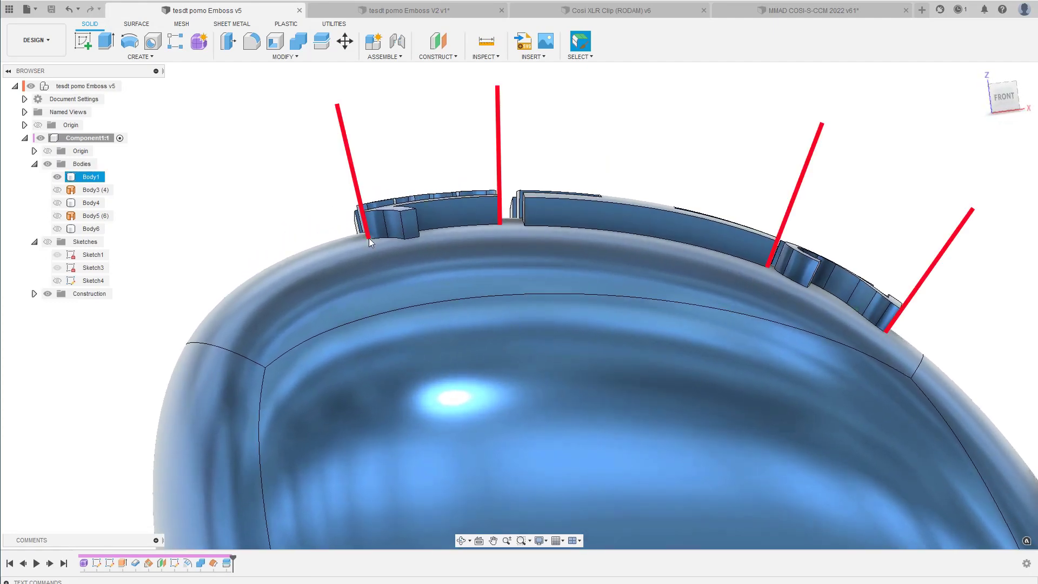
scroll(365, 214, down, 5)
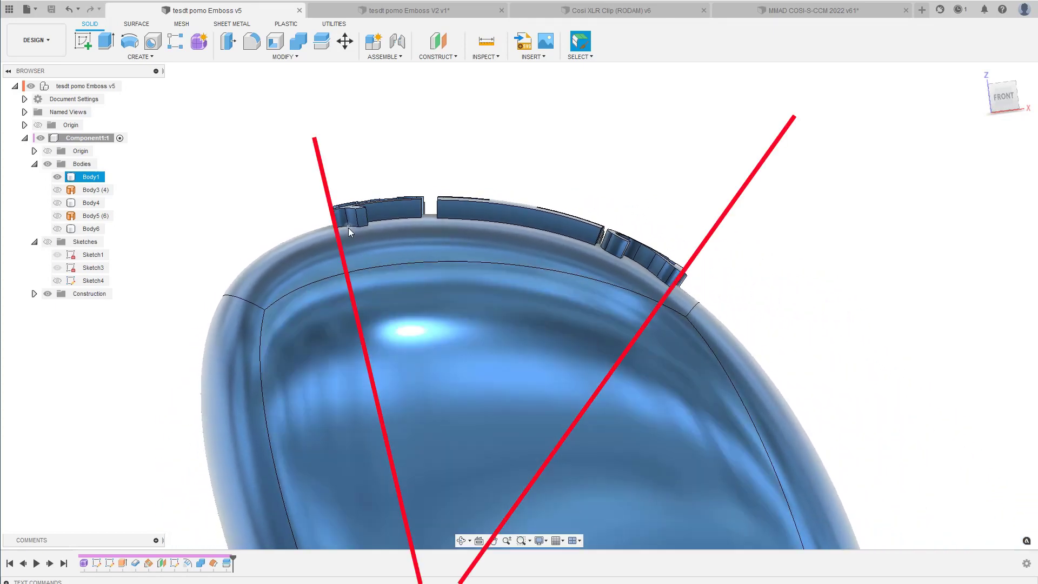
scroll(348, 228, up, 2)
scroll(348, 228, up, 2)
scroll(348, 228, up, 2)
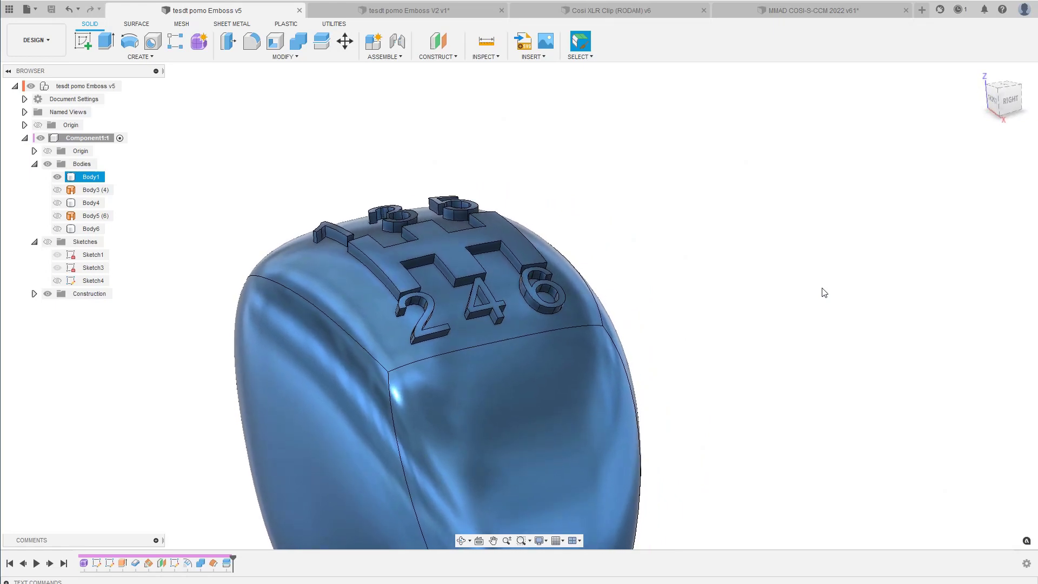
click(627, 294)
click(379, 11)
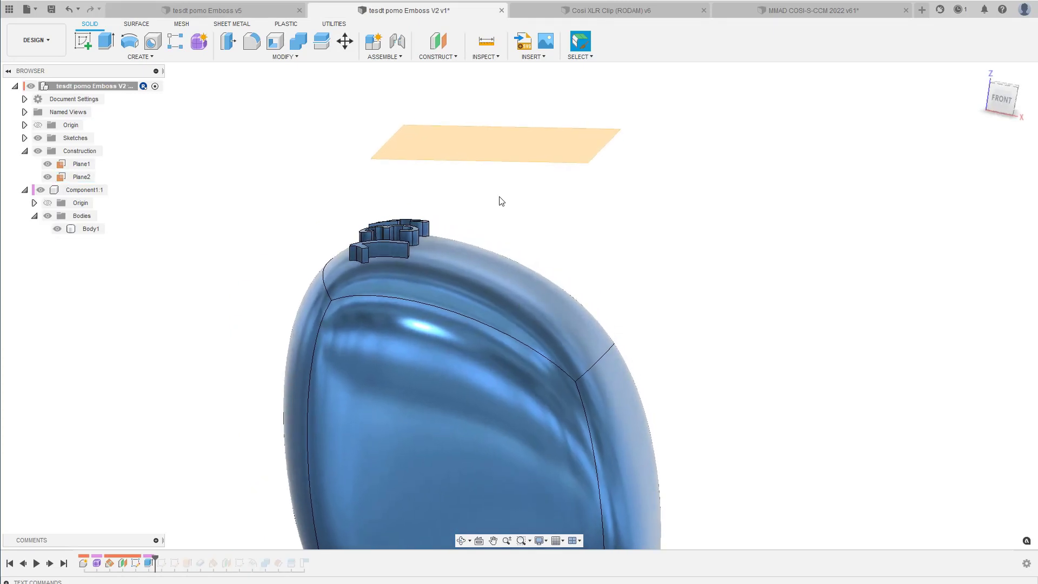
click(454, 147)
click(206, 12)
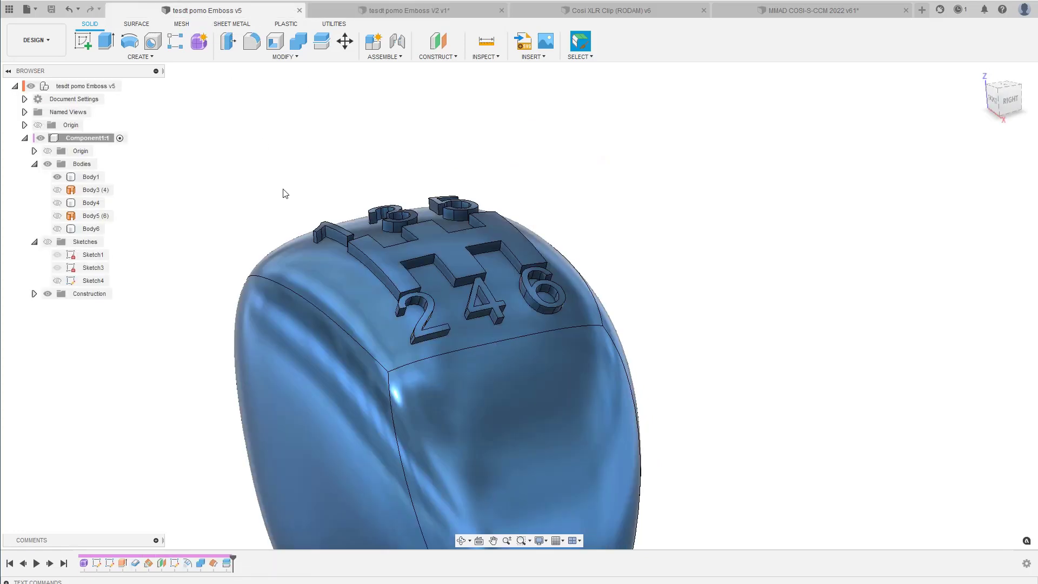
mouse_move(378, 270)
shift+middle_down()
mouse_move(401, 287)
mouse_move(388, 312)
shift+middle_up()
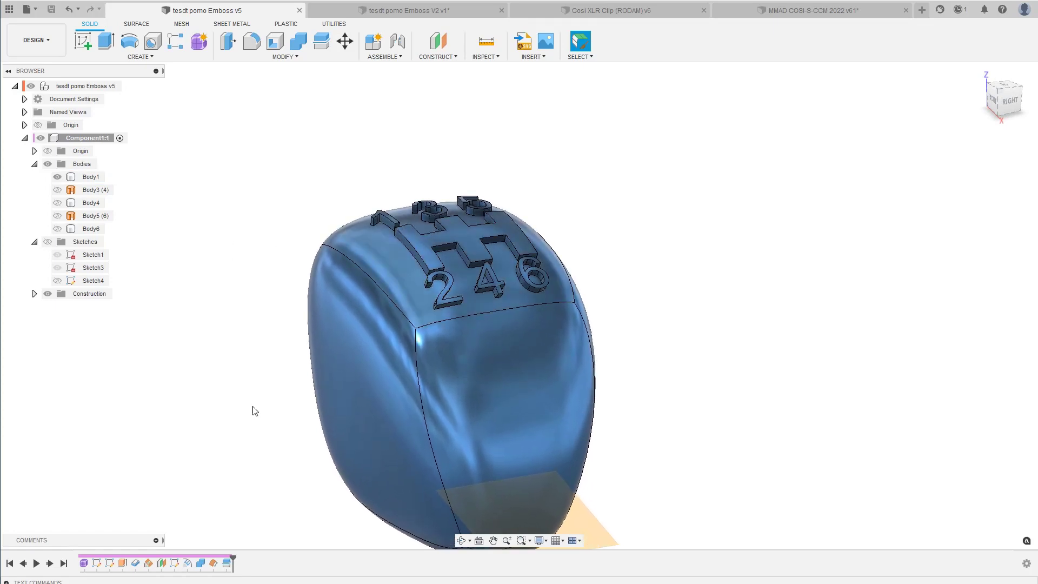
Roll the history back past Sketch4 and show the ring surface body and sketches.
click(23, 564)
click(23, 563)
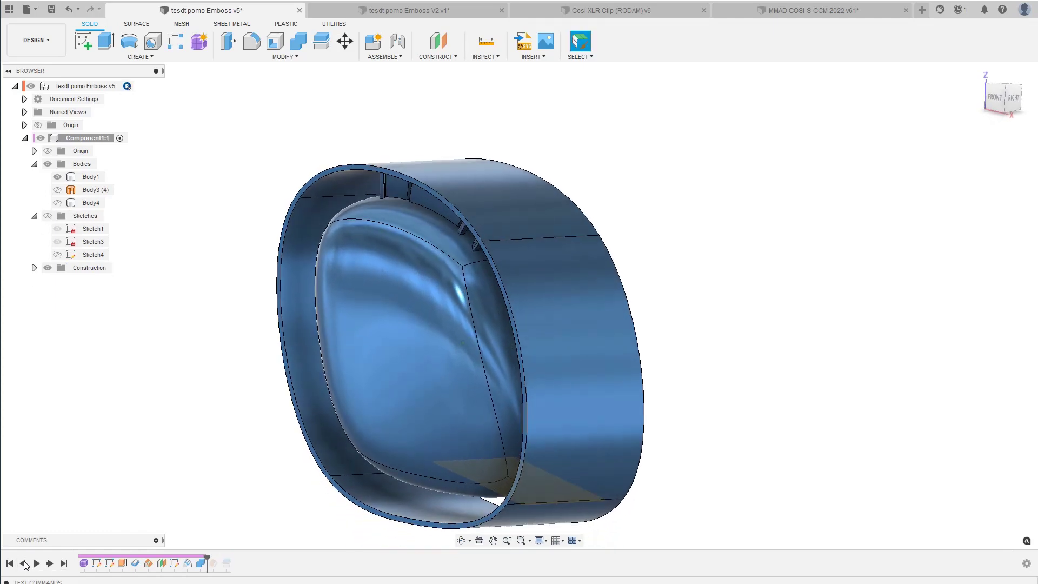
click(24, 563)
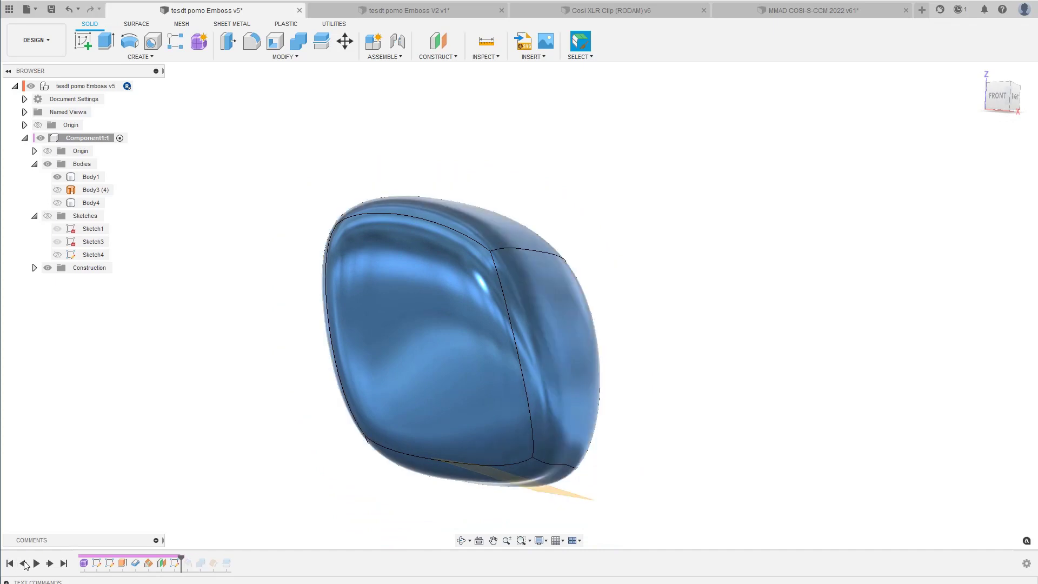
click(23, 564)
click(24, 563)
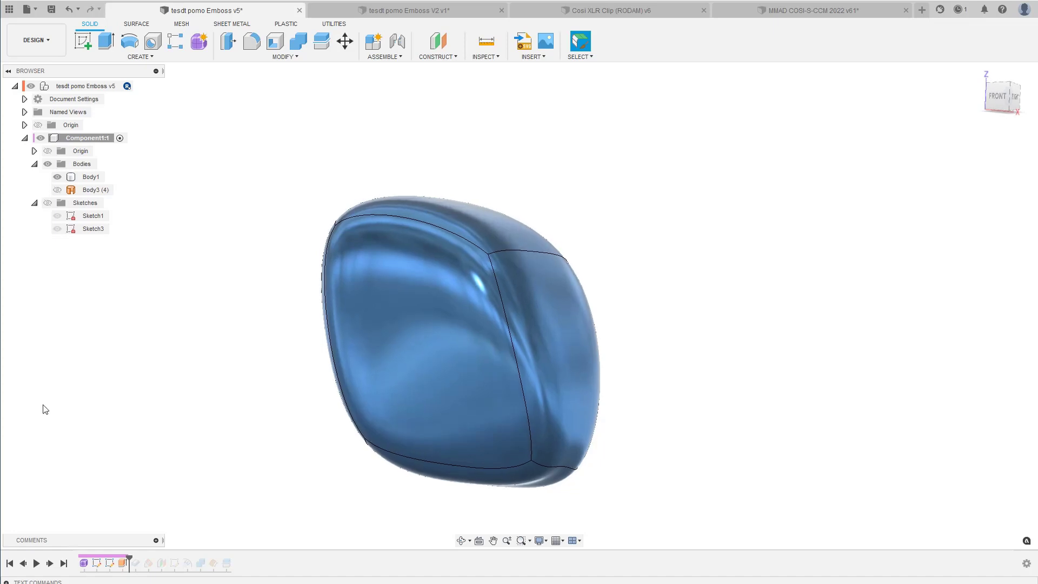
click(57, 190)
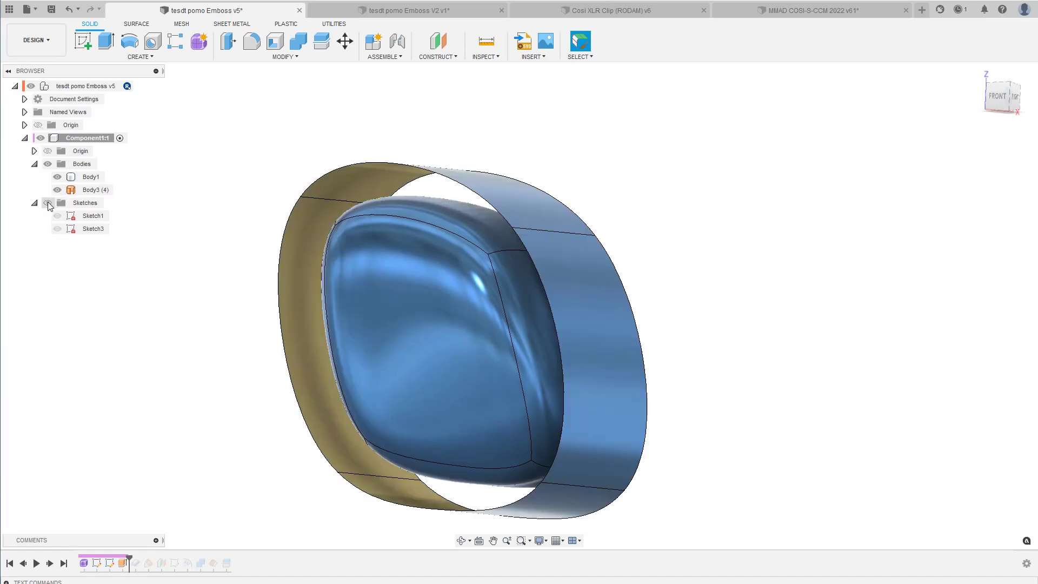
click(47, 202)
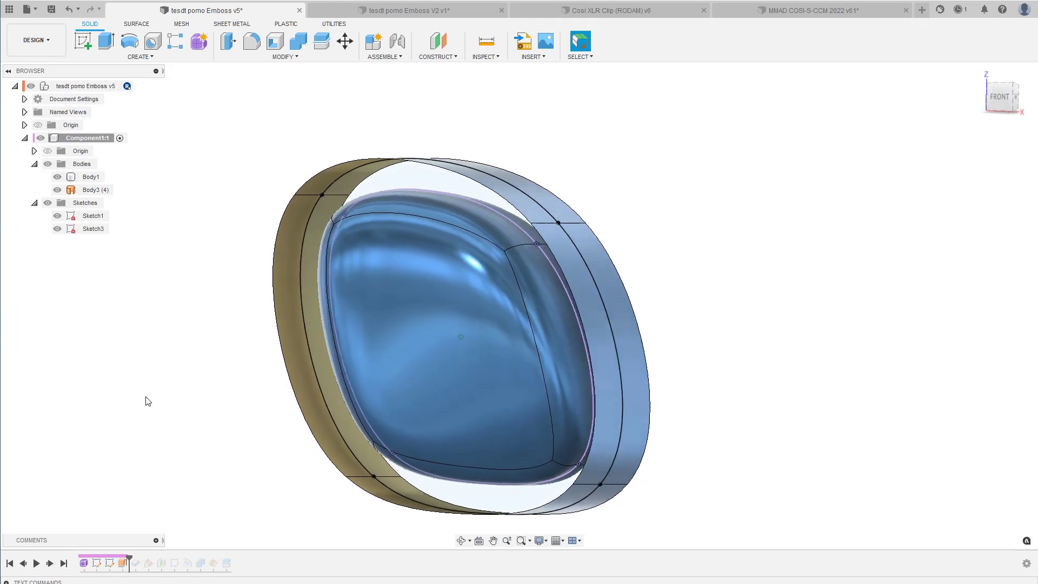
Roll back before the ring surface and Sketch3, then open Sketch1 for editing.
click(22, 565)
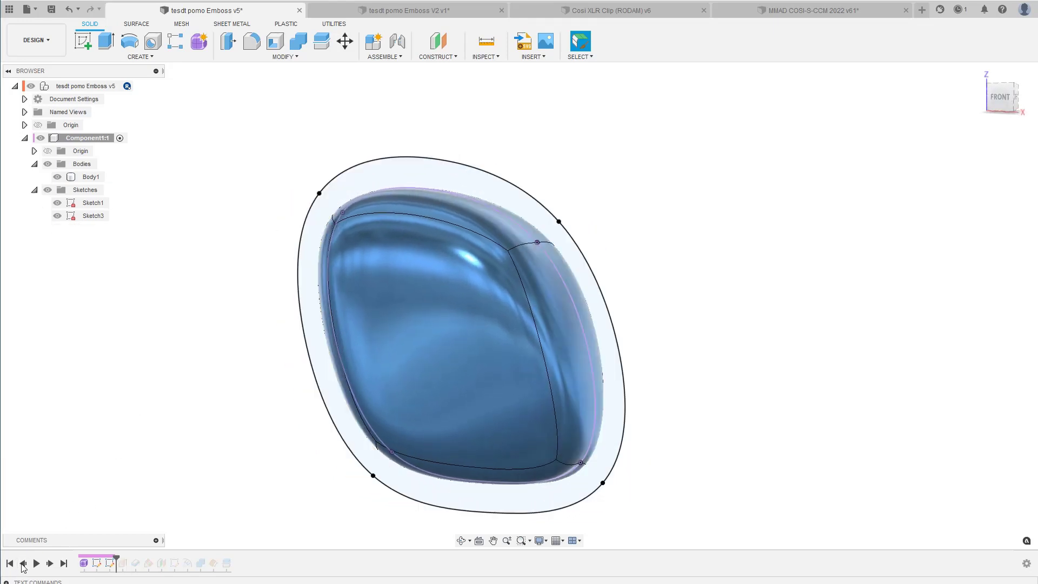
click(23, 565)
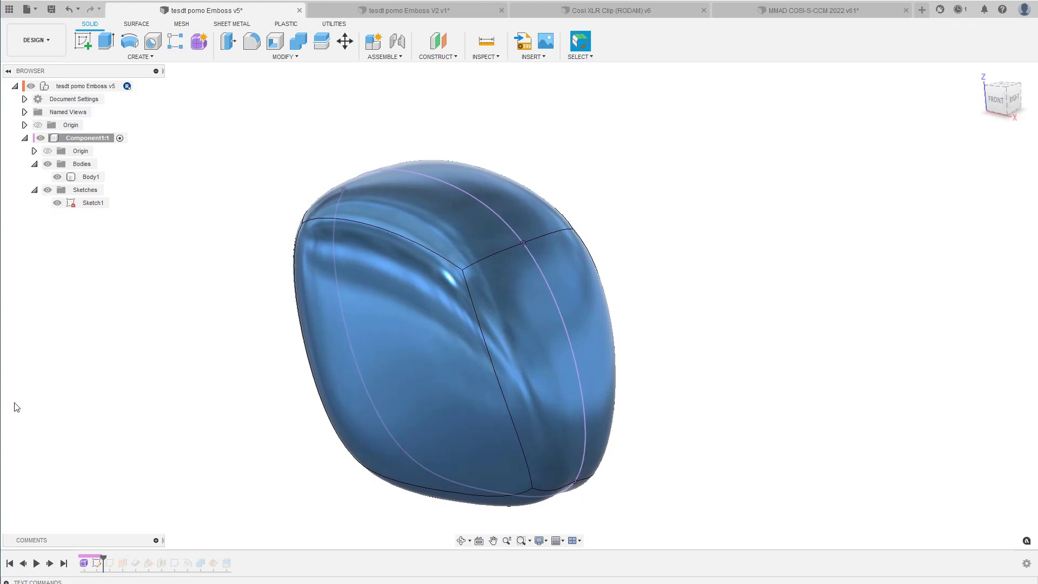
click(80, 40)
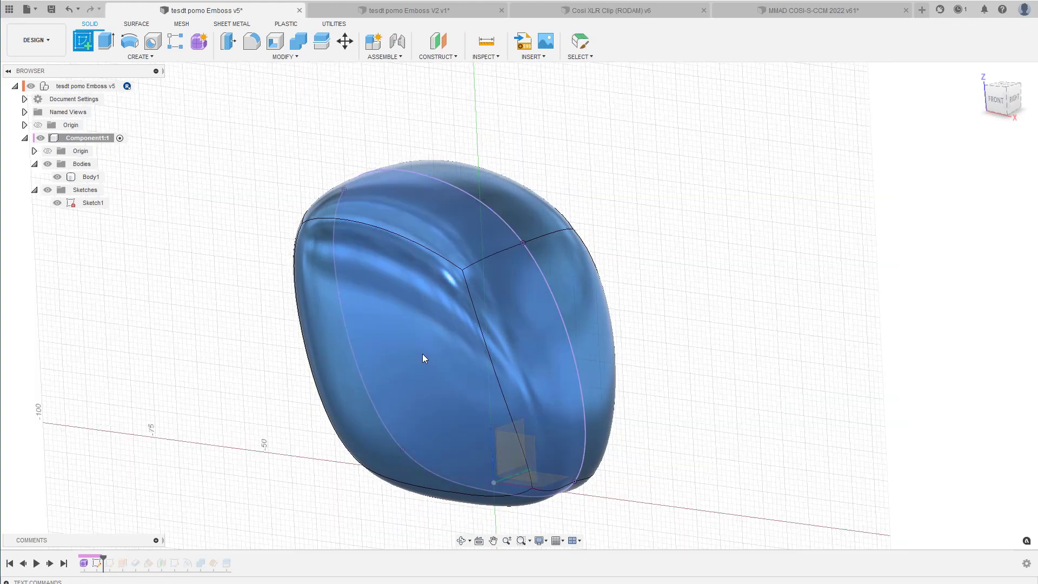
click(423, 354)
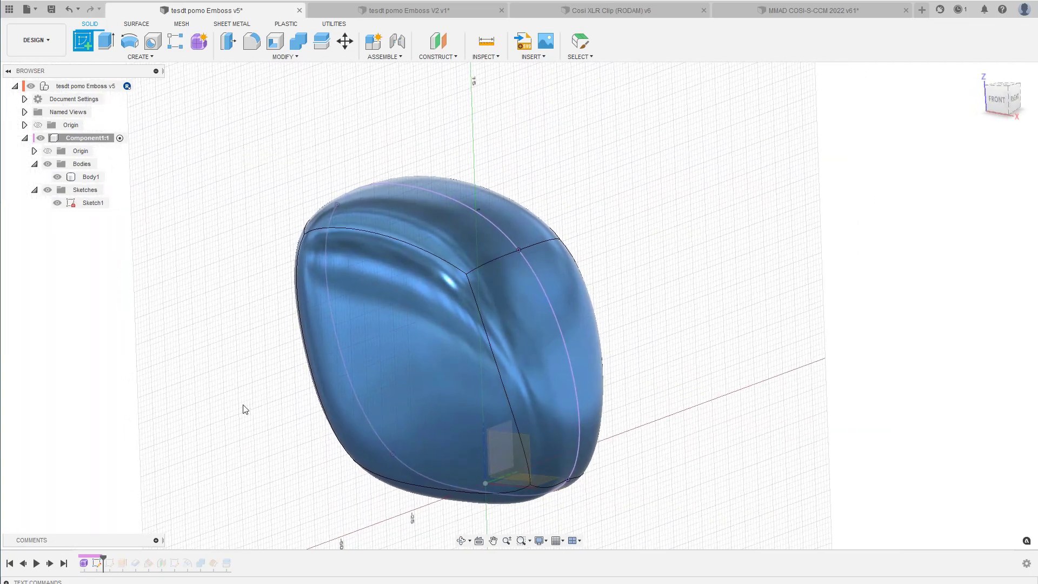
right_click(96, 563)
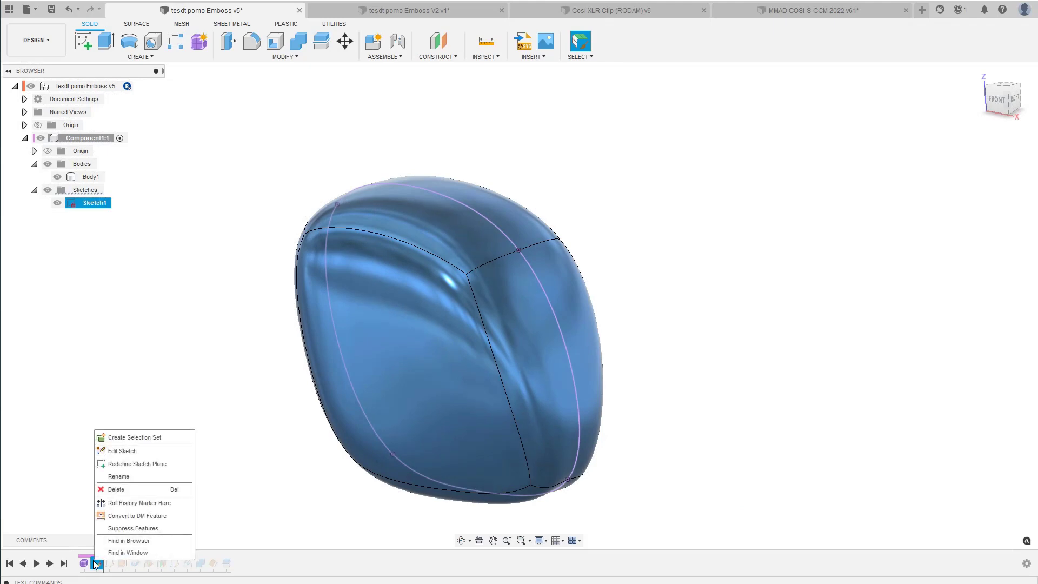
click(122, 450)
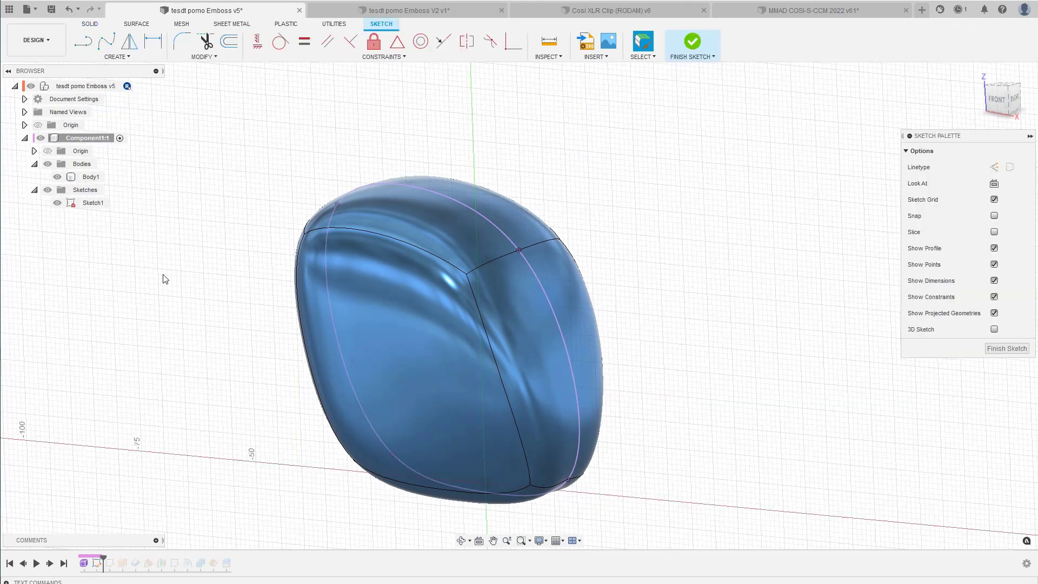
Start Project/Include > Intersect, cancel it, and finish Sketch1 without changes.
click(118, 57)
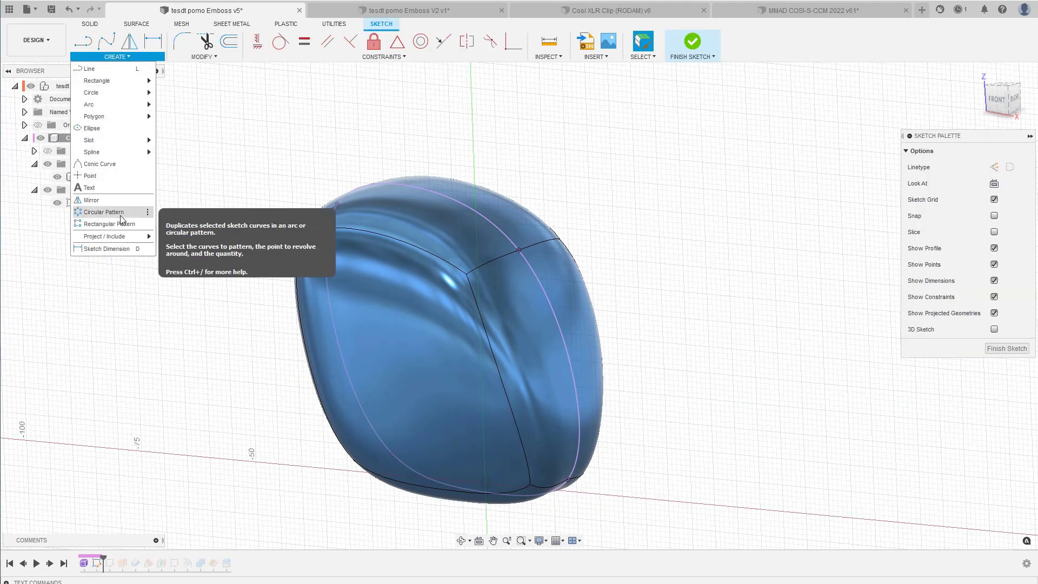
mouse_move(104, 236)
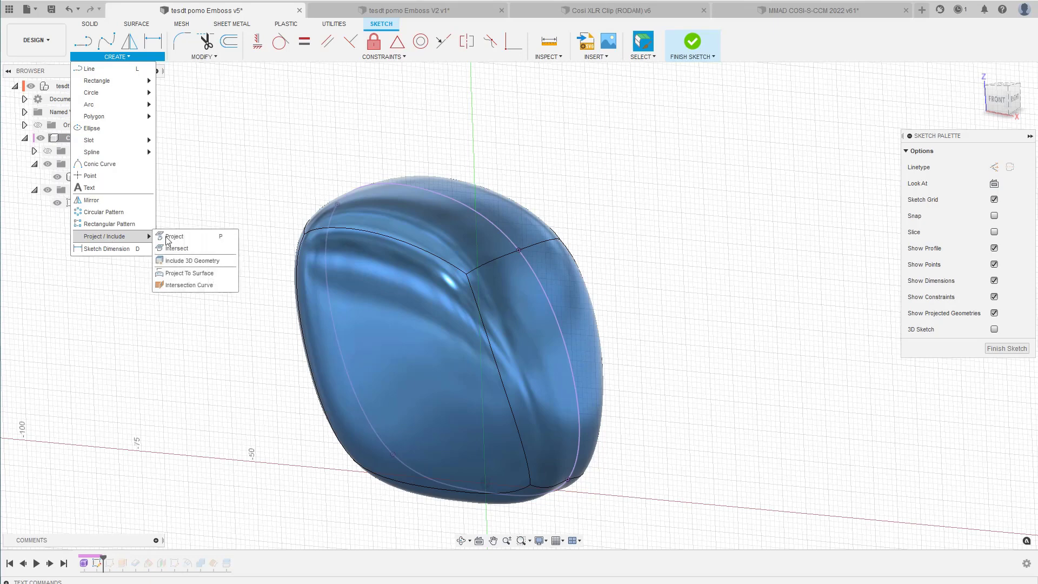
click(177, 248)
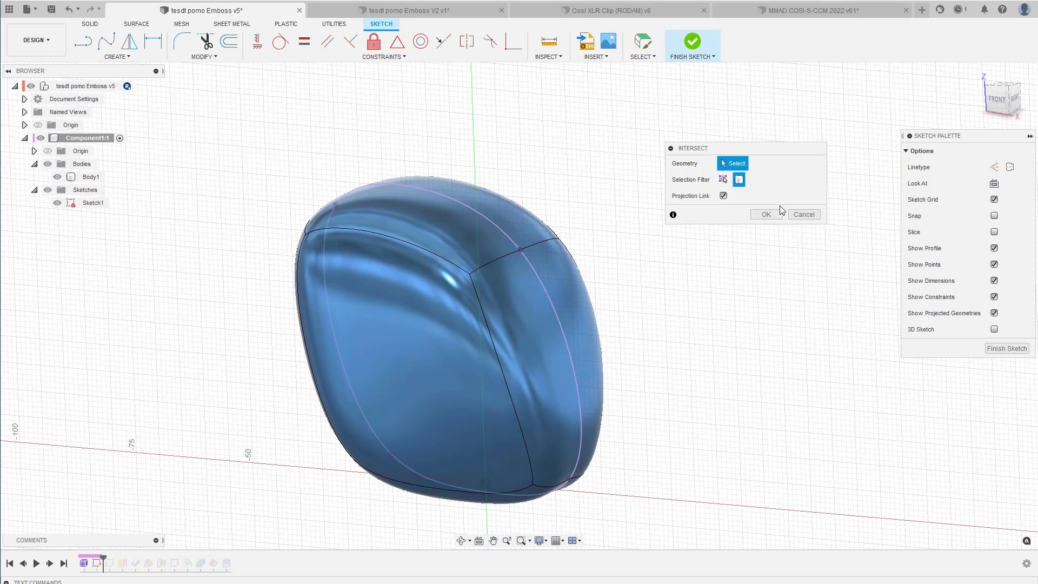
click(802, 216)
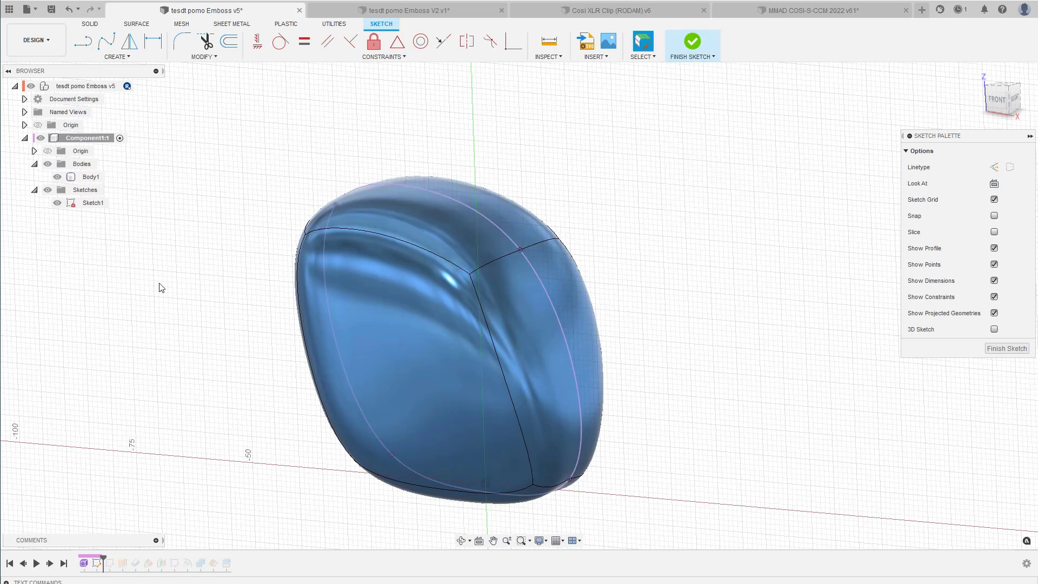
click(690, 43)
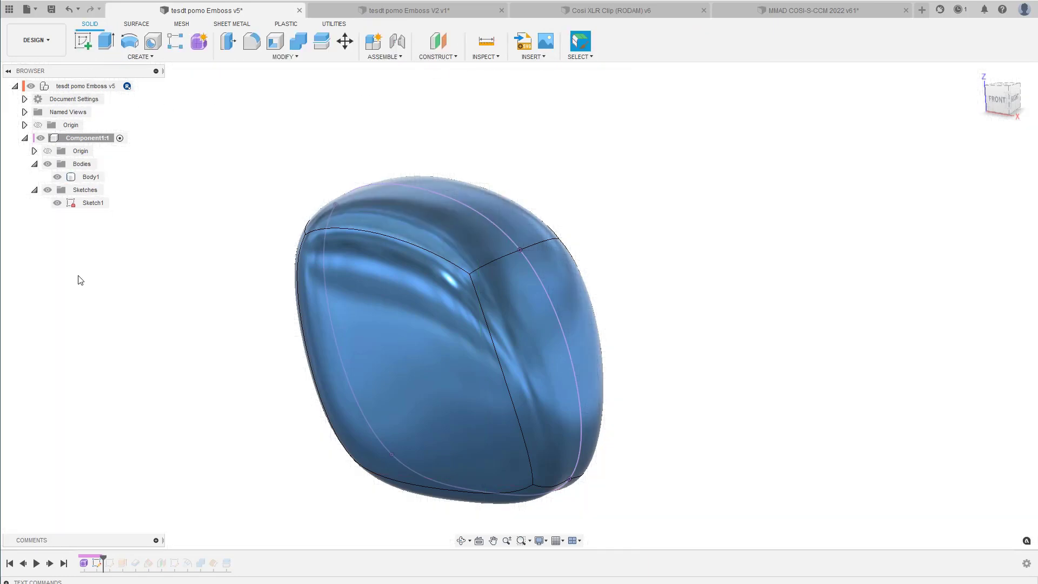
Step the history forward to include Sketch3 and open Sketch3 for editing.
click(50, 563)
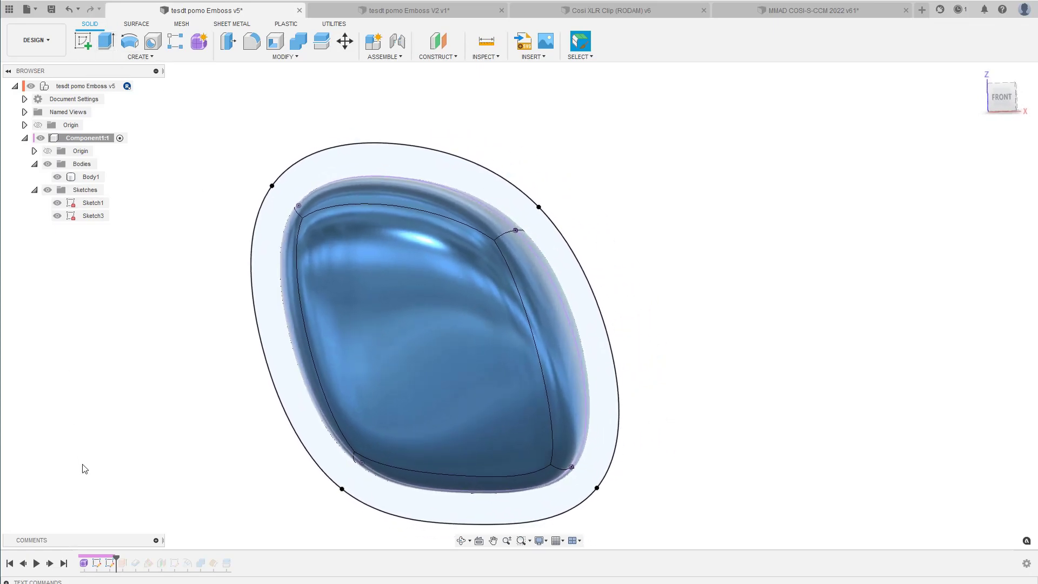
click(110, 563)
right_click(110, 563)
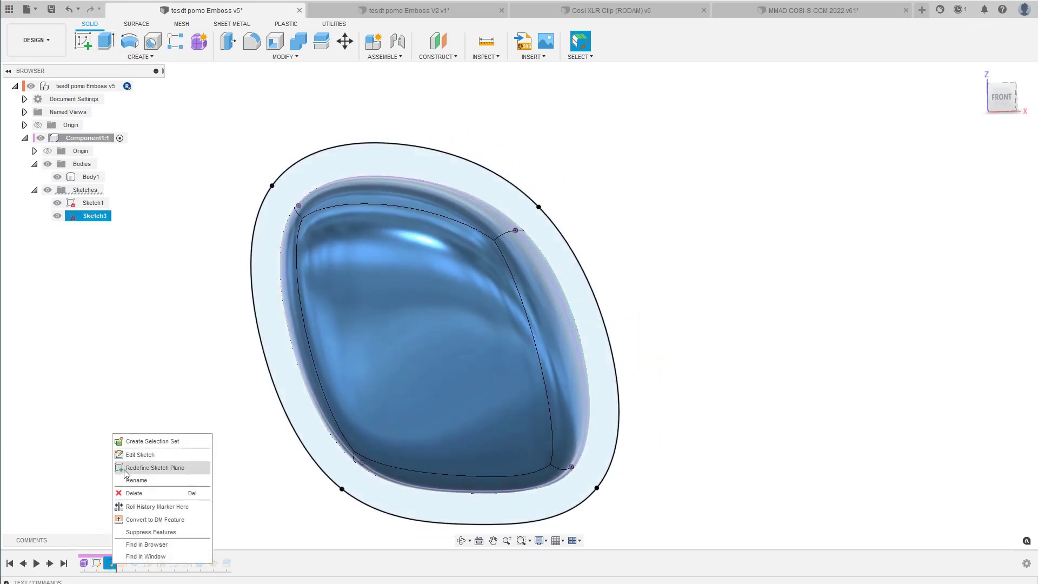
click(133, 456)
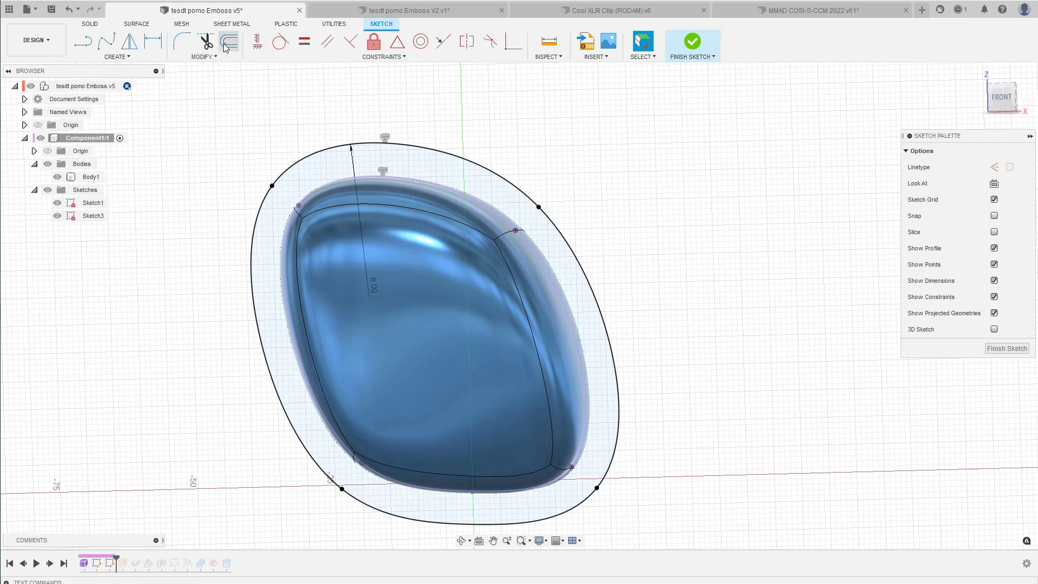
Inspect the 6.00-dimensioned outline around the knob body from an angled view.
click(351, 187)
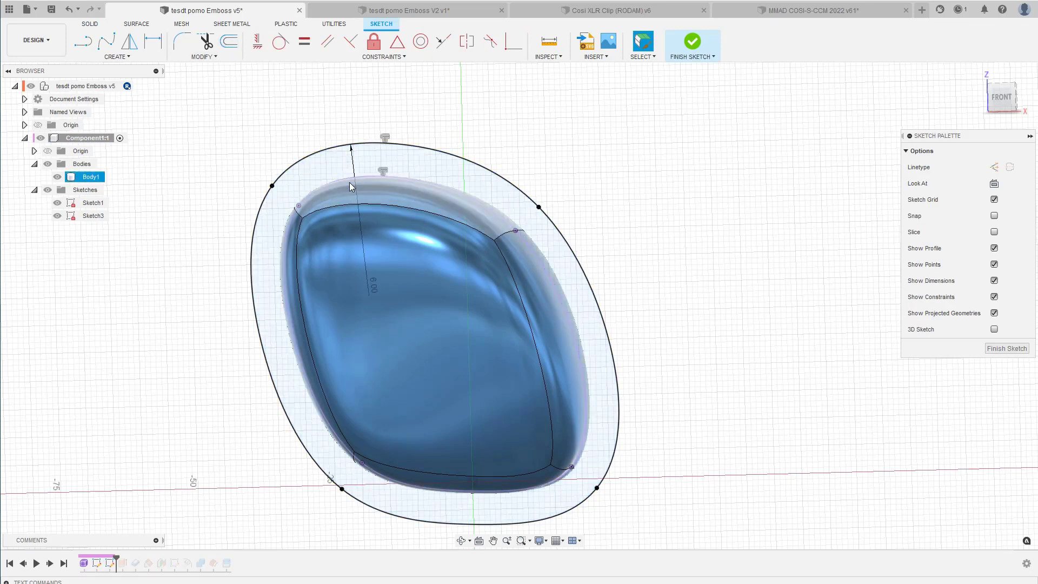
key(Escape)
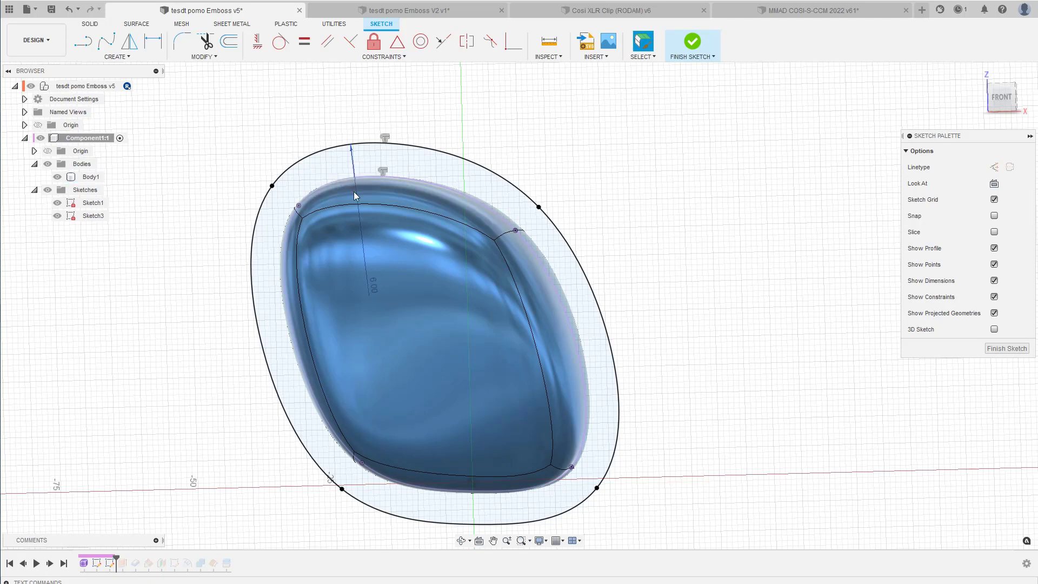
click(356, 211)
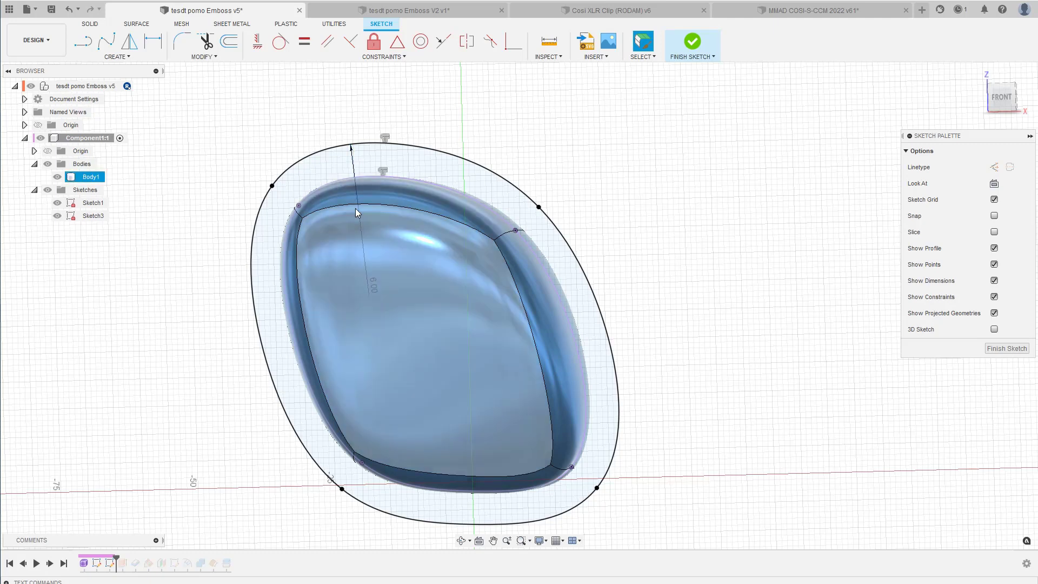
click(353, 216)
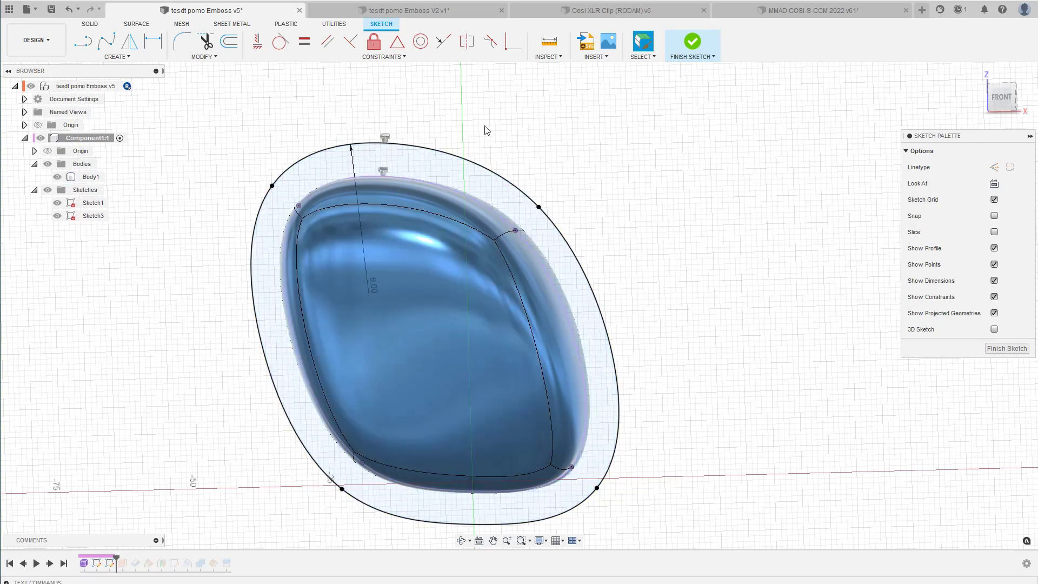
shift+middle_drag(485, 130, 480, 195)
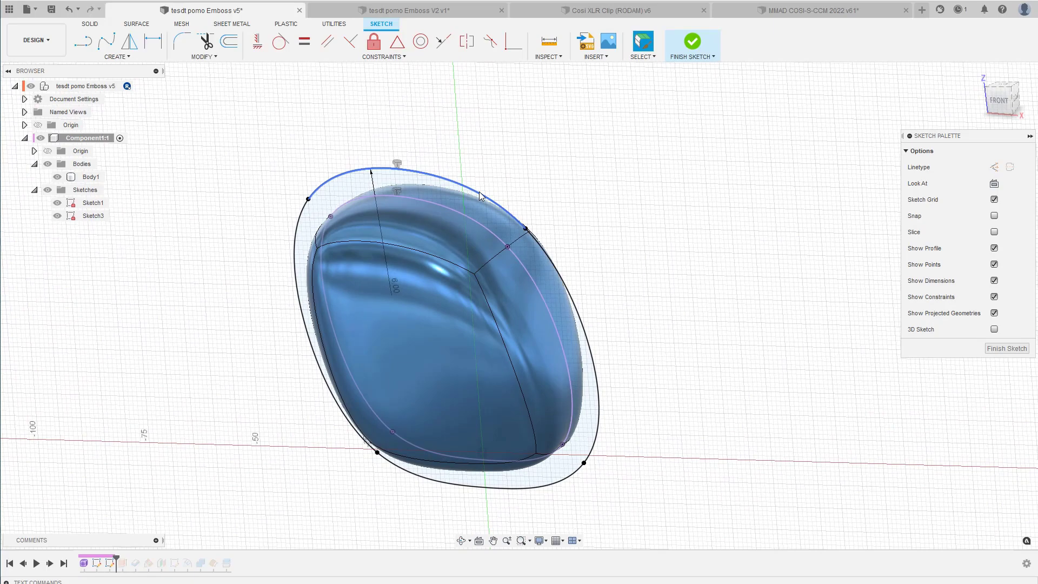
shift+middle_drag(481, 195, 481, 196)
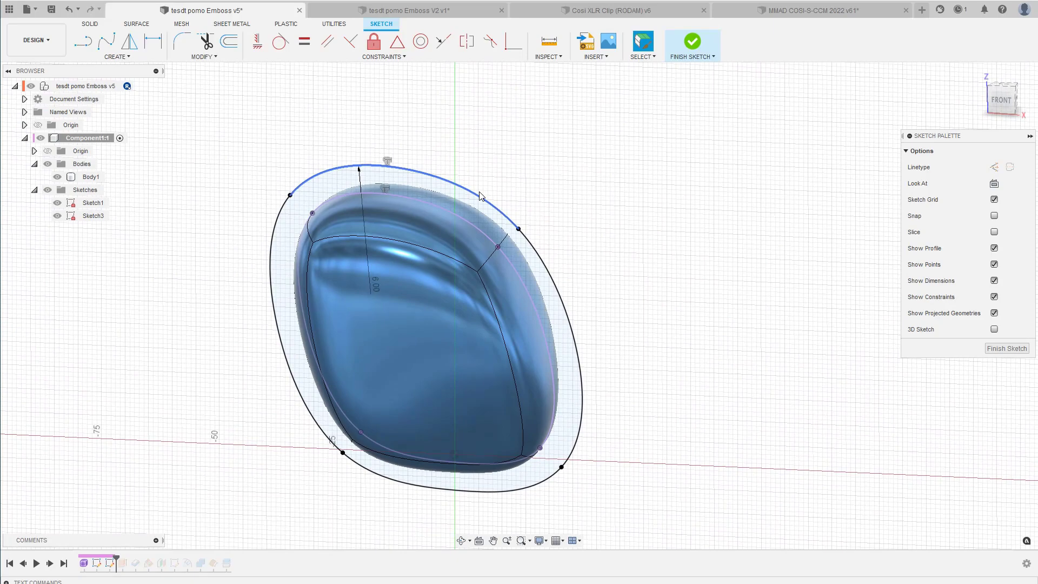
shift+middle_drag(480, 196, 479, 196)
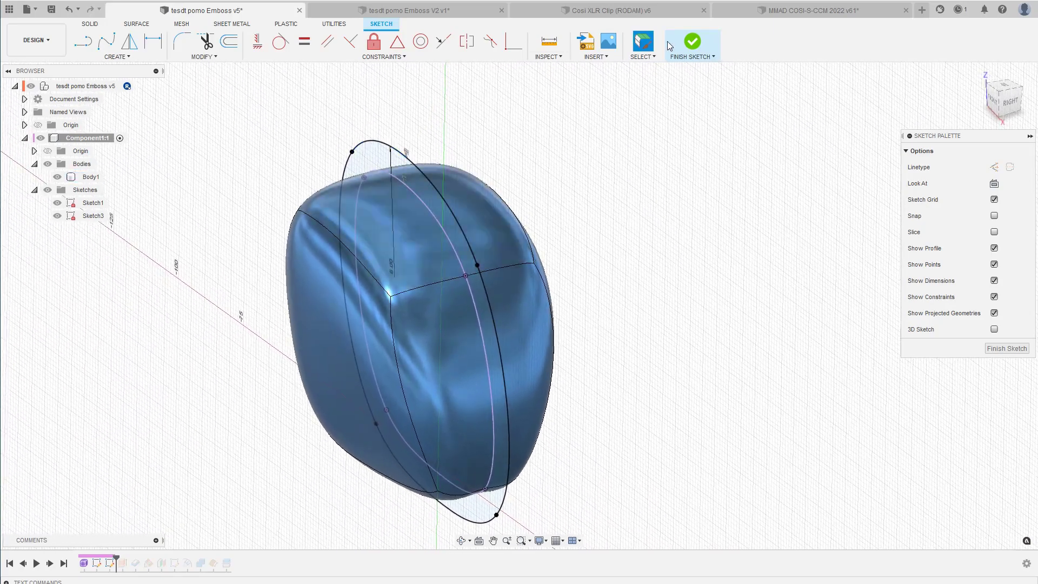
Finish Sketch3, review the Solid Create menu, and inspect Body1 from a front-right angle.
click(692, 43)
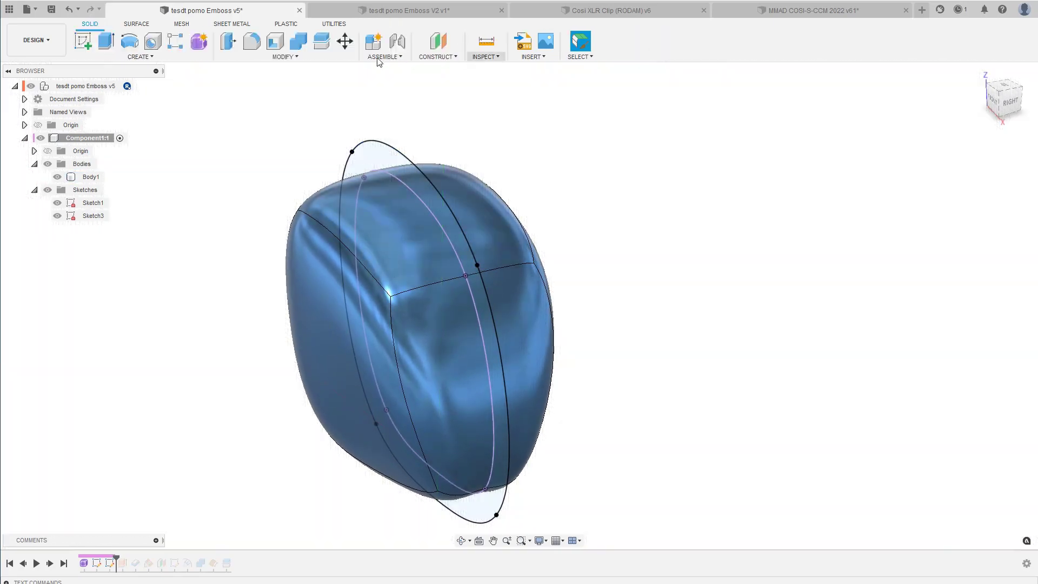
click(145, 57)
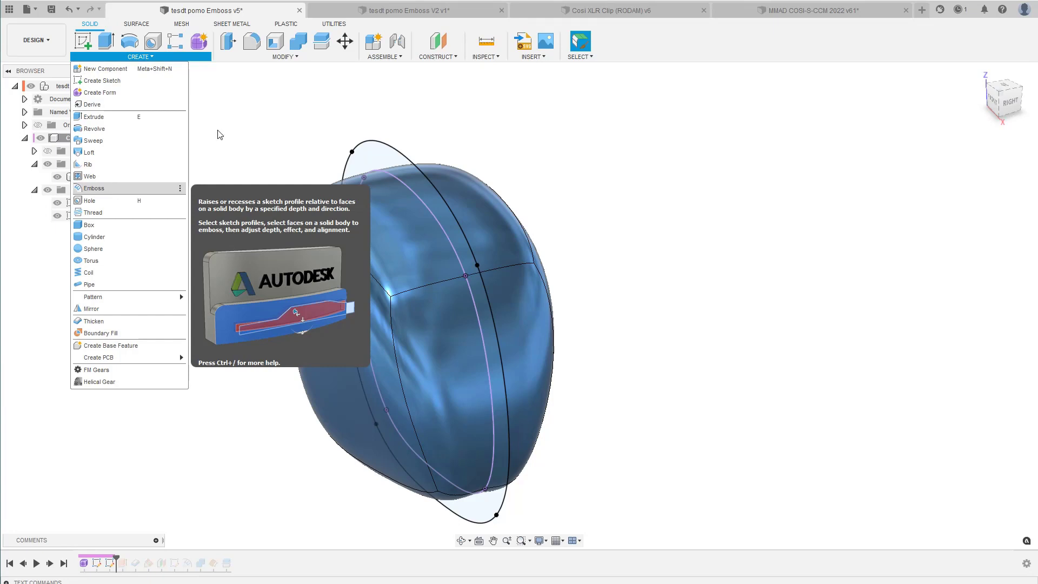
shift+middle_drag(282, 106, 283, 135)
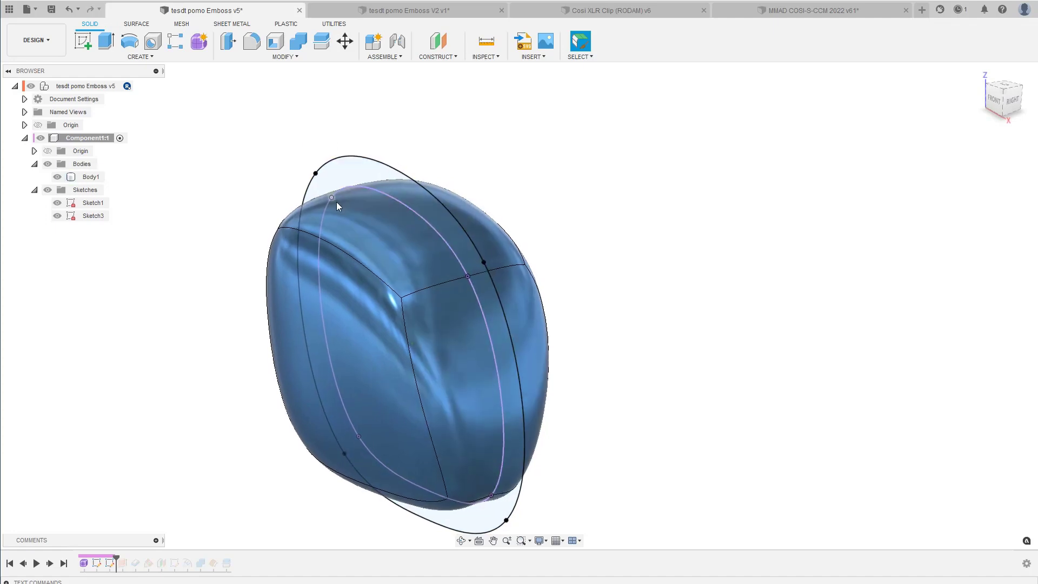
shift+middle_drag(336, 202, 289, 206)
click(283, 213)
mouse_move(454, 255)
shift+middle_down()
mouse_move(345, 229)
mouse_move(494, 237)
mouse_move(387, 220)
mouse_move(480, 240)
shift+middle_up()
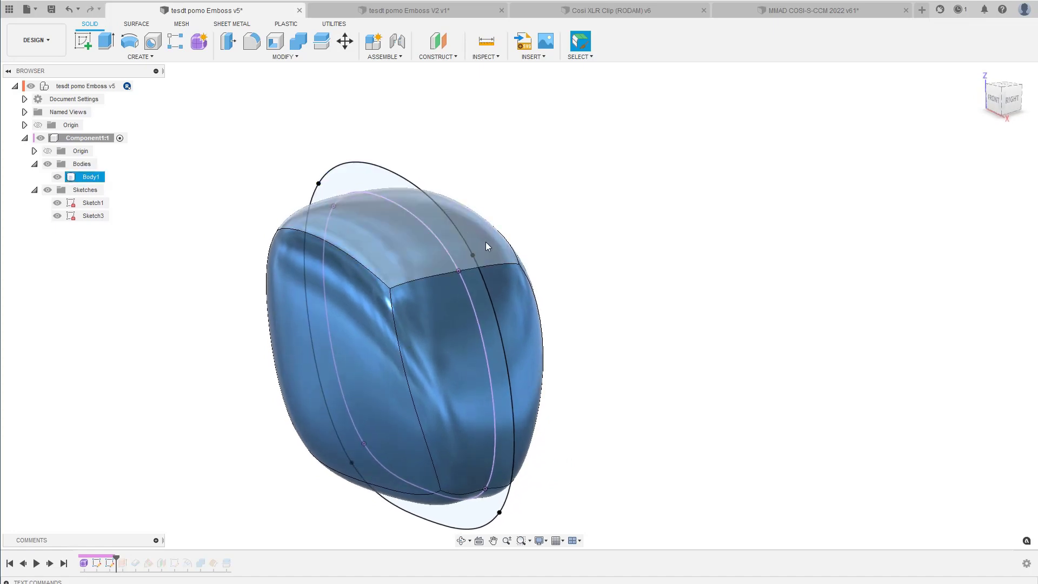
click(243, 259)
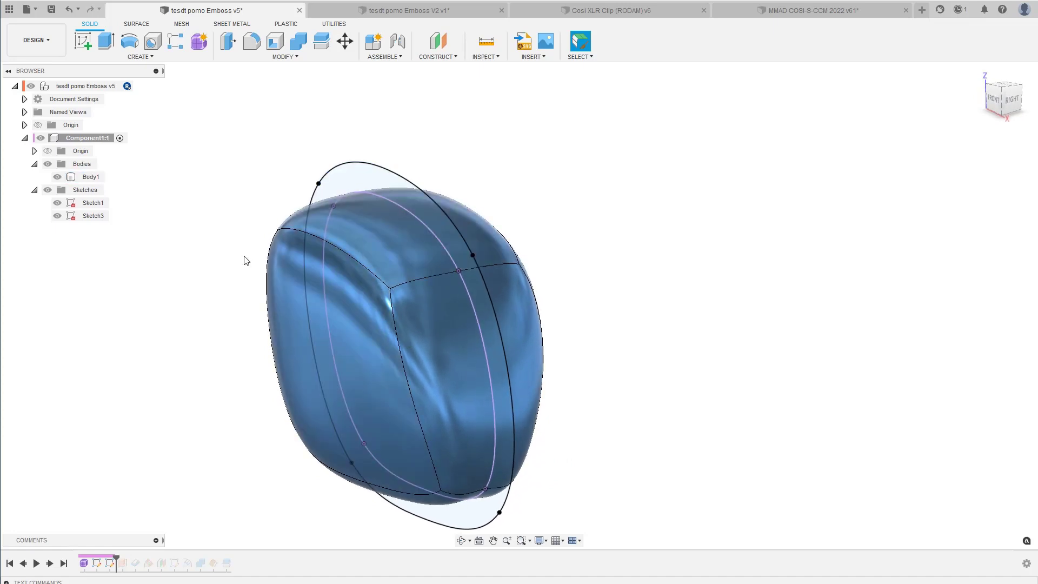
Turn to a straight front view and inspect the knob's top face and outline ring profile.
mouse_move(183, 250)
shift+middle_down()
mouse_move(331, 222)
mouse_move(370, 186)
shift+middle_up()
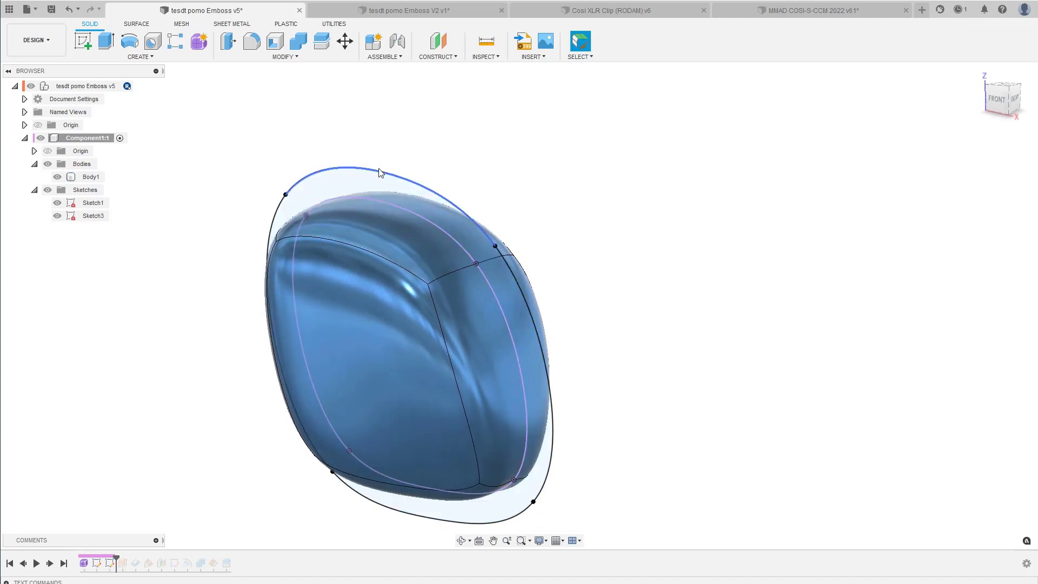
click(472, 253)
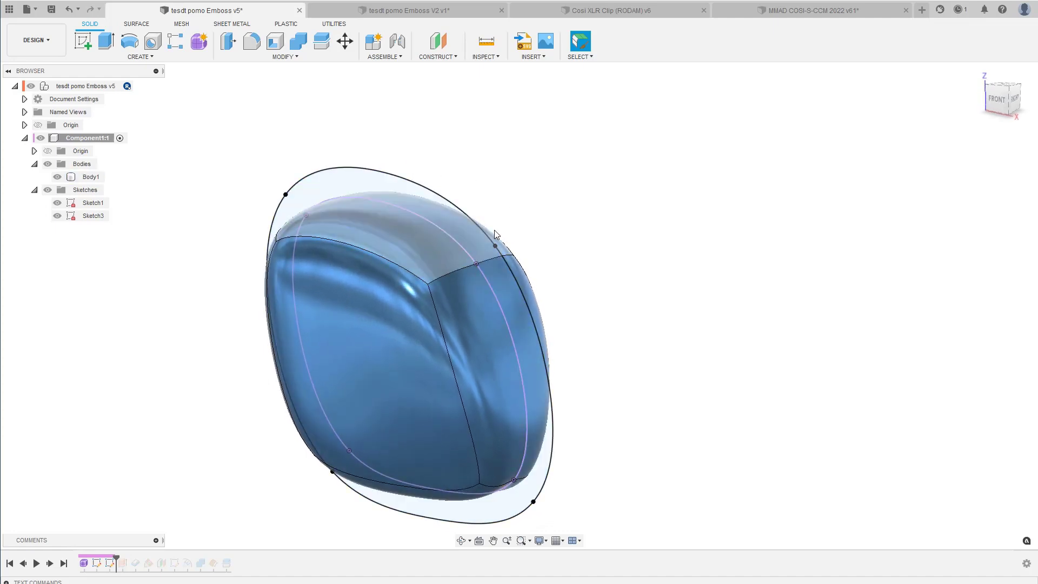
shift+middle_drag(496, 234, 442, 271)
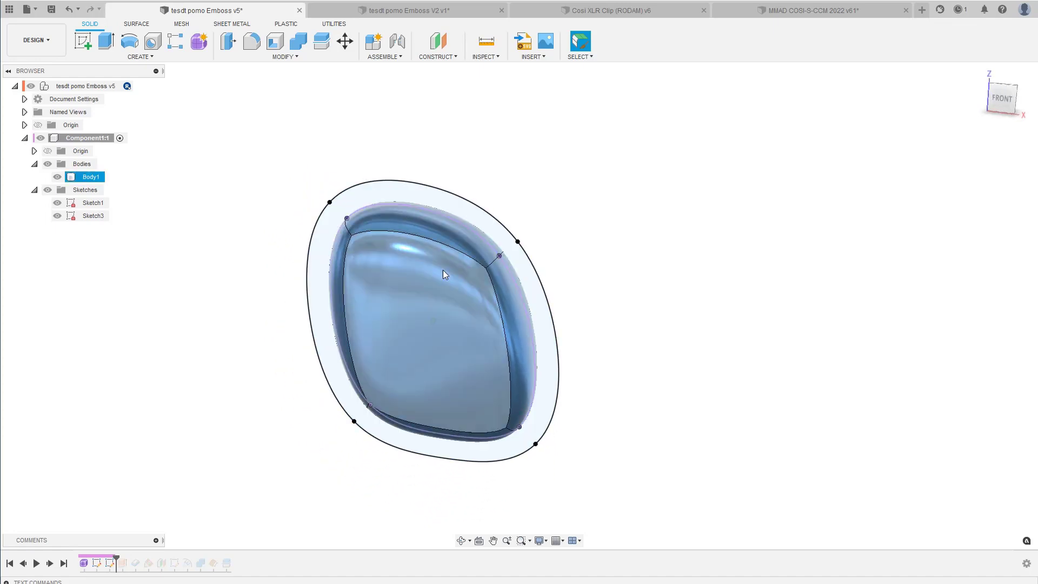
click(316, 291)
click(280, 293)
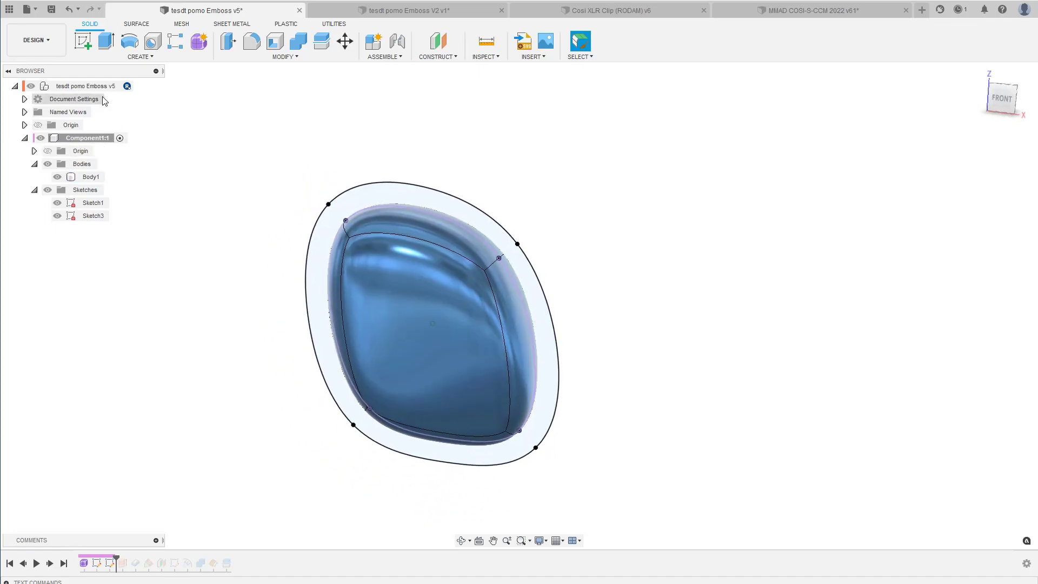
Roll forward to restore rim body Body3 (4), inspect it edge-on, then add Body4.
click(50, 564)
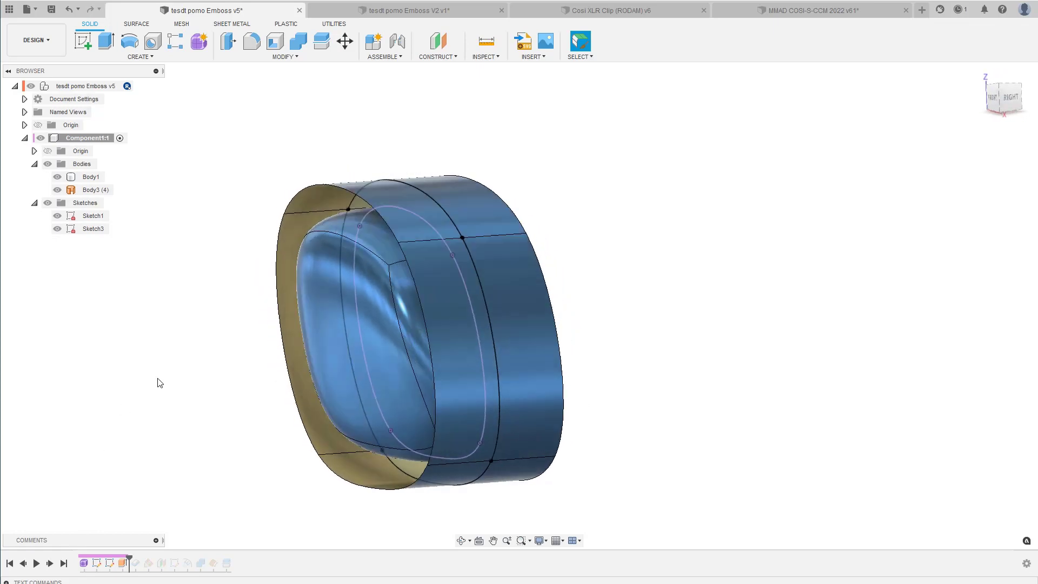
shift+middle_drag(160, 382, 283, 218)
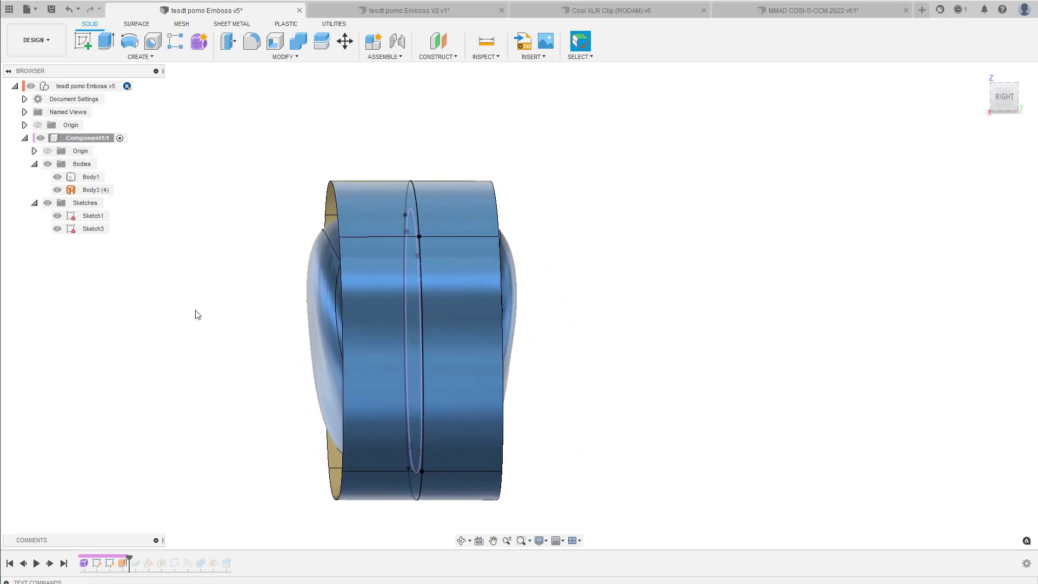
click(498, 224)
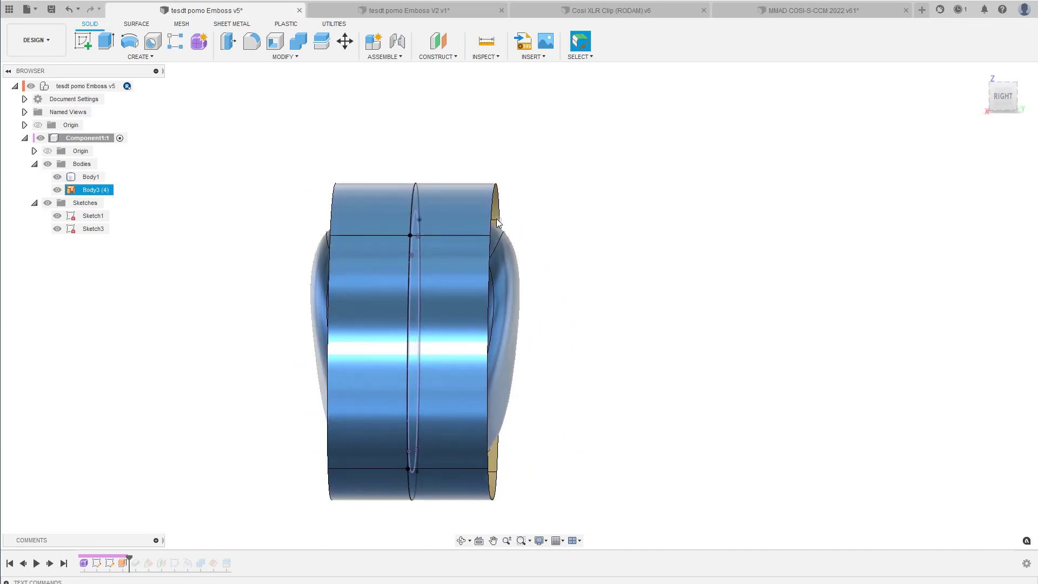
shift+middle_drag(498, 223, 432, 229)
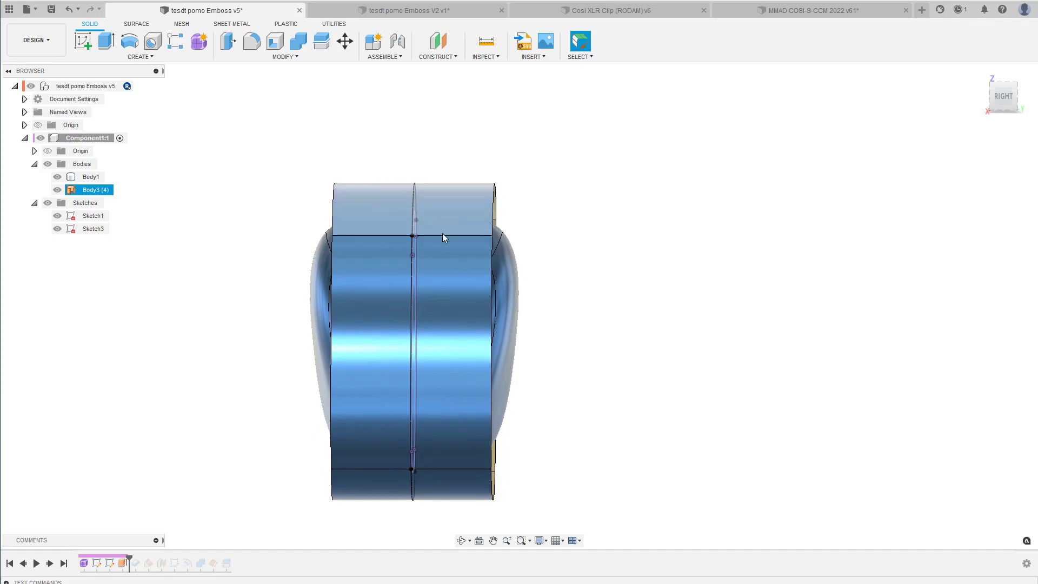
click(230, 205)
shift+middle_drag(212, 249, 212, 248)
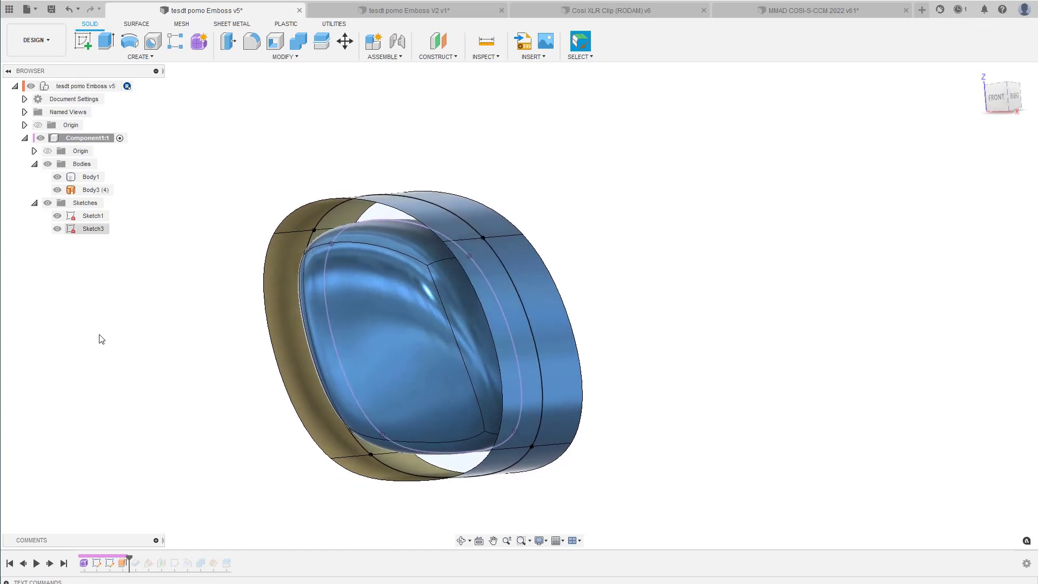
click(50, 564)
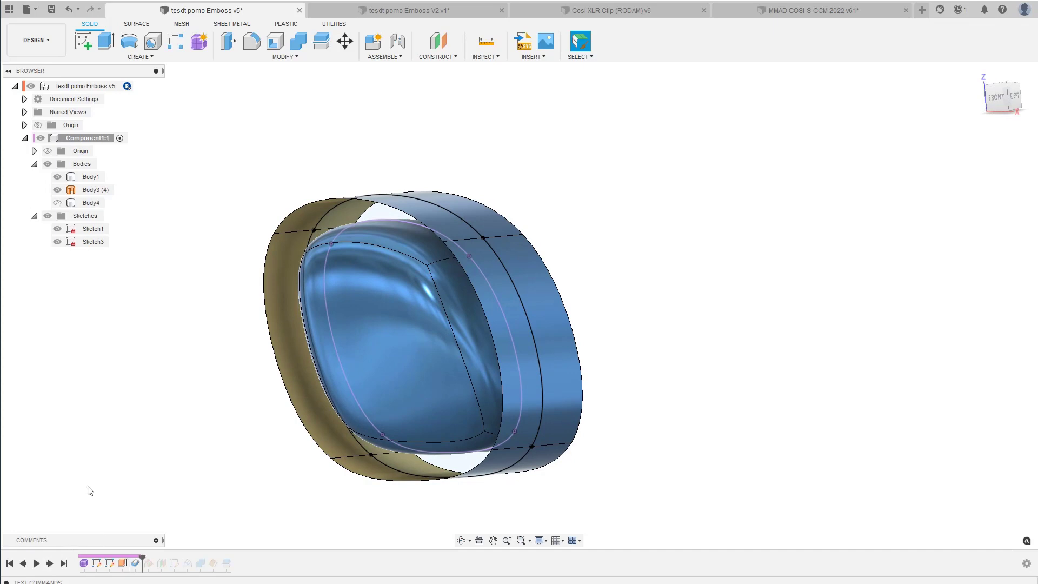
Add the construction plane, hide the Body3 rim, and inspect the Body4 rim's side walls.
click(50, 564)
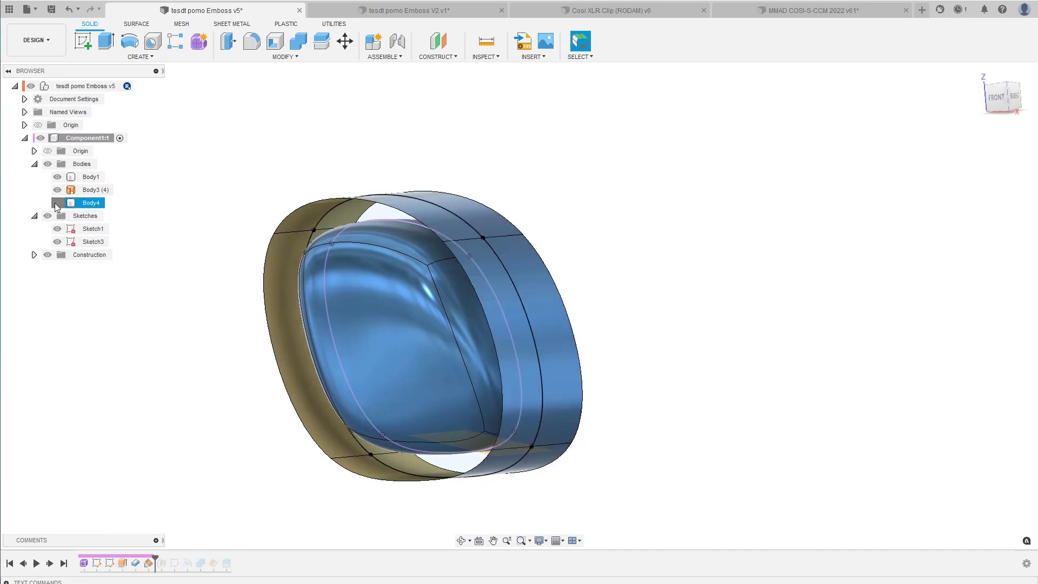
click(57, 189)
shift+middle_drag(236, 195, 295, 156)
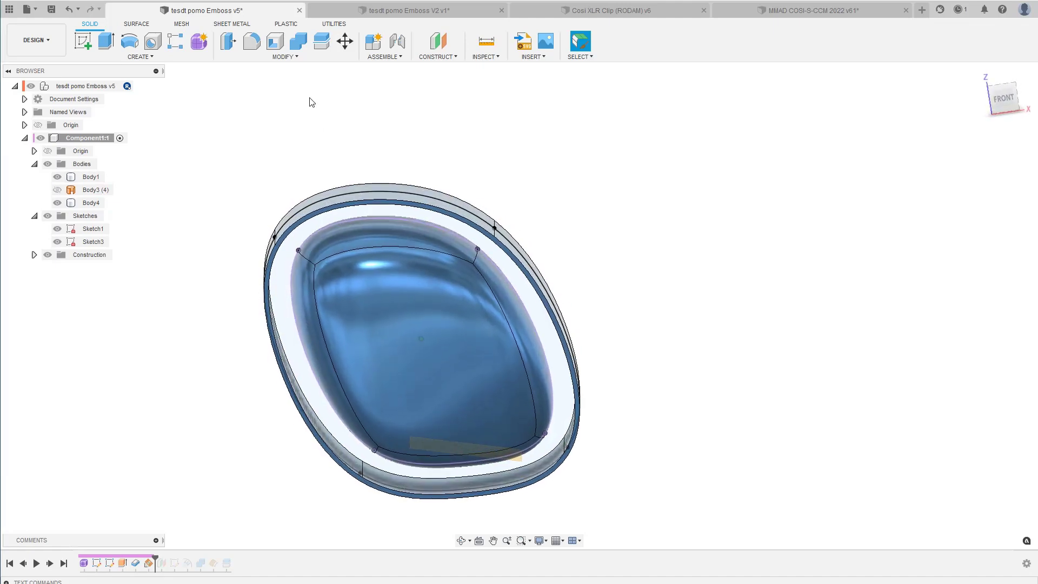
shift+middle_drag(311, 102, 317, 123)
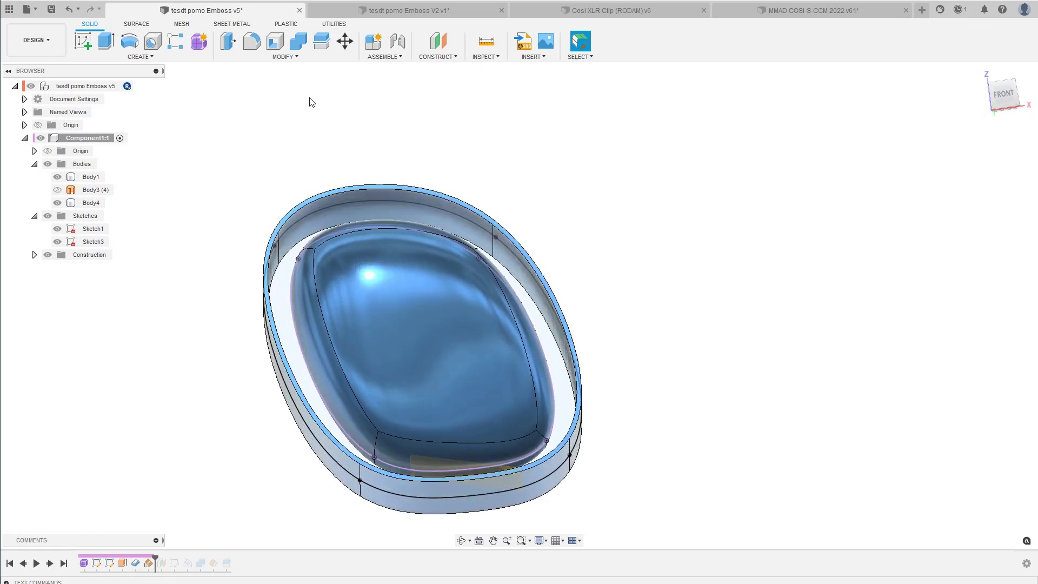
click(369, 192)
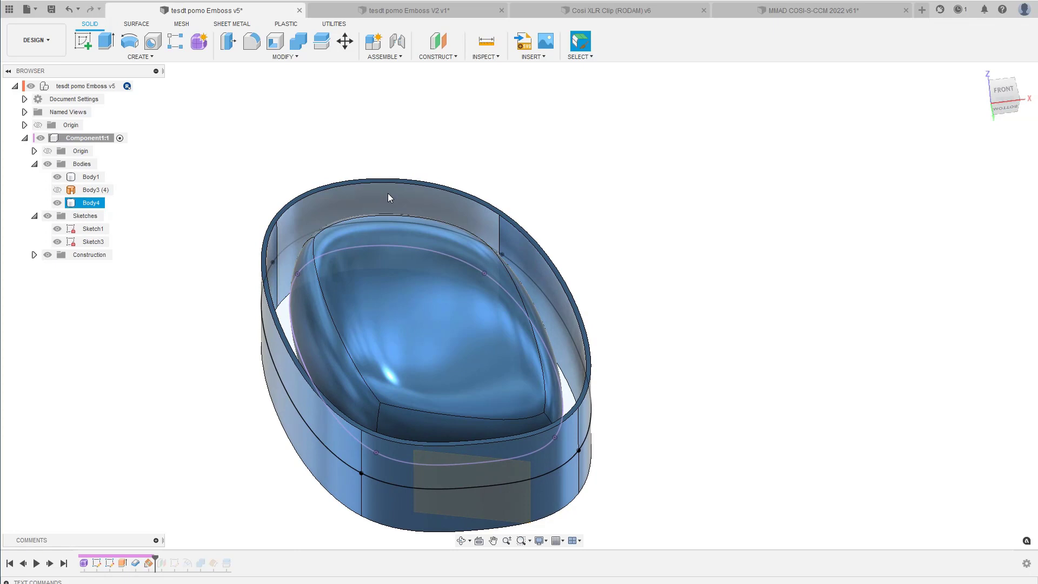
click(361, 134)
click(379, 199)
click(402, 146)
click(400, 198)
click(426, 140)
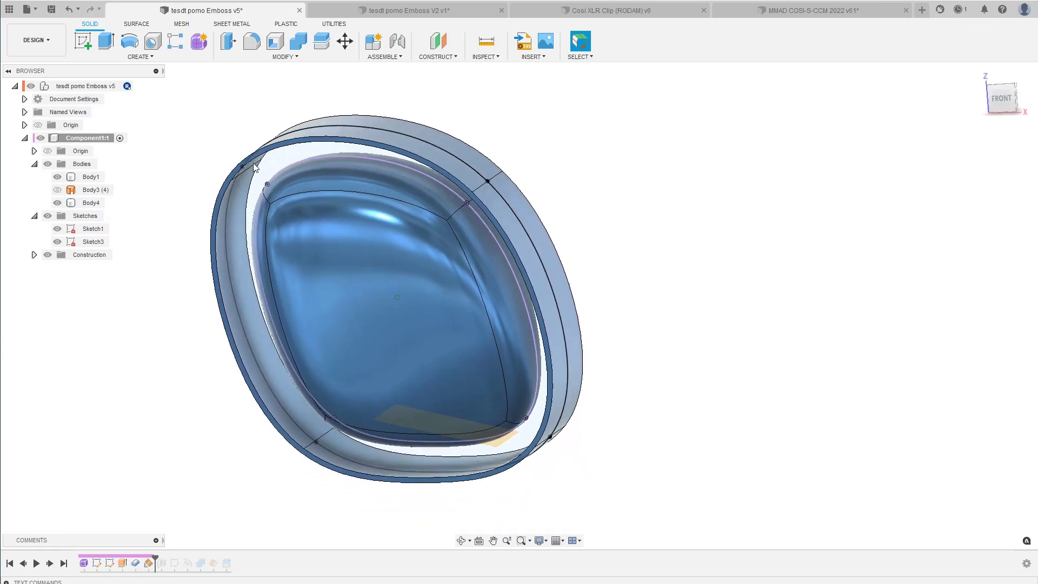
Inspect Body1 and Body4, thicken the rim wall, and show Plane4 from the Construction folder.
click(291, 225)
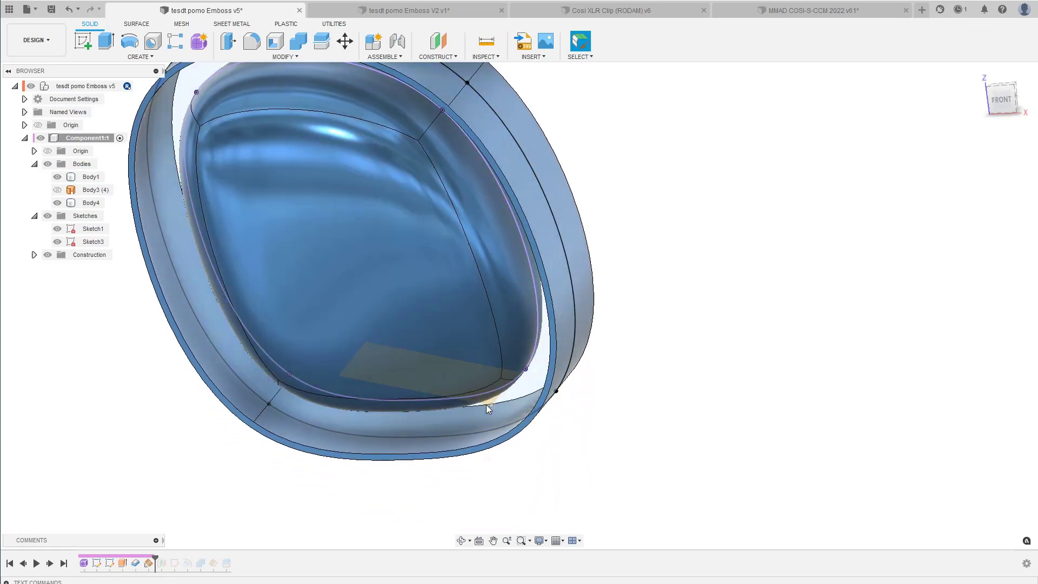
click(487, 400)
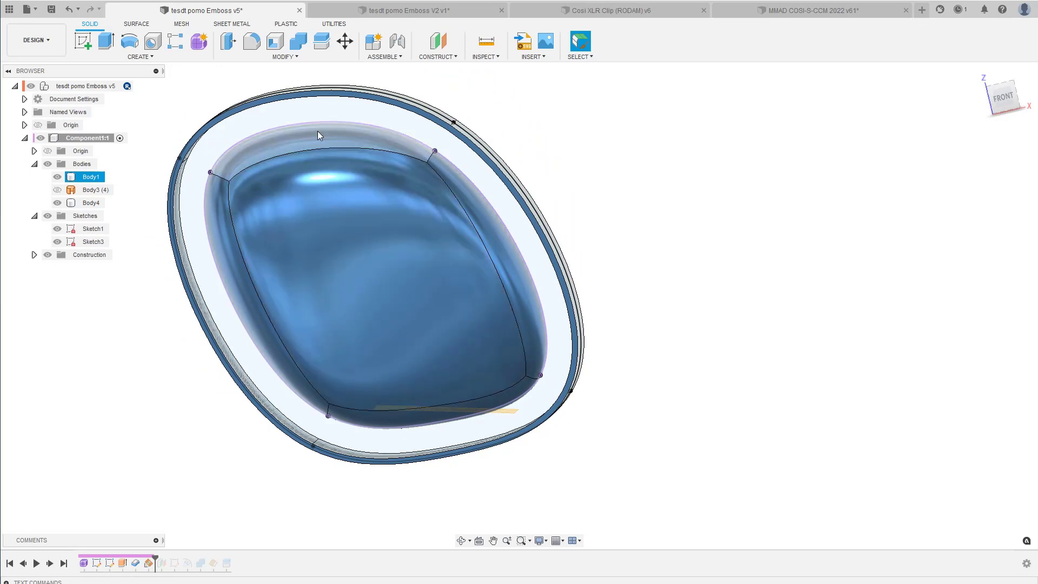
click(327, 451)
key(Escape)
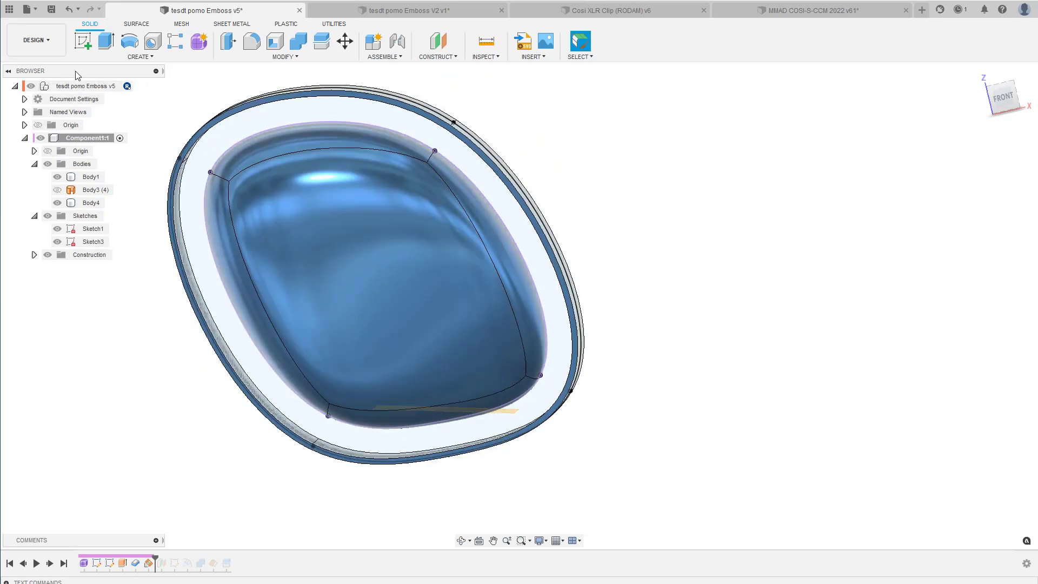
click(51, 563)
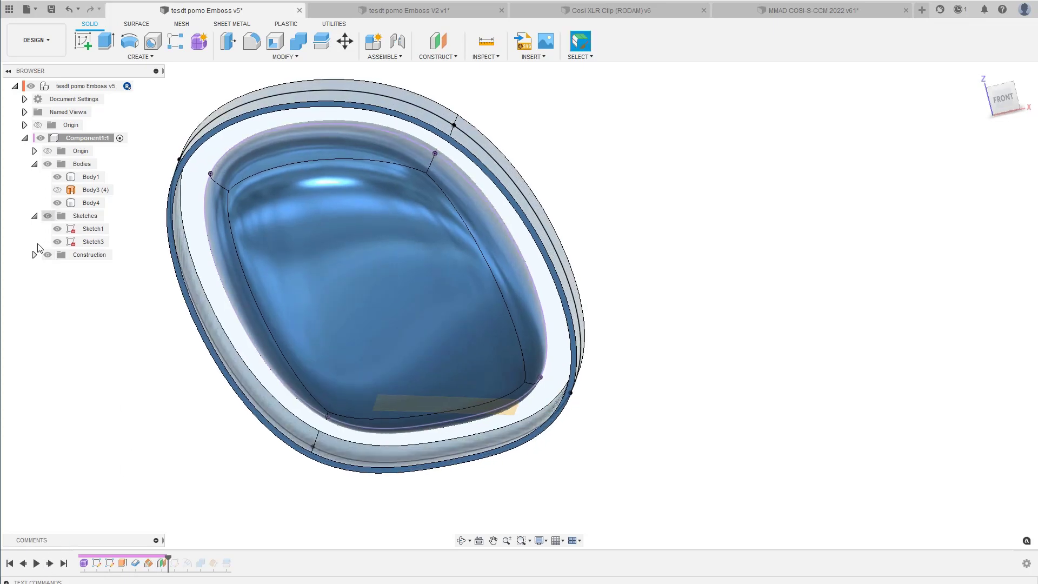
click(34, 255)
click(57, 282)
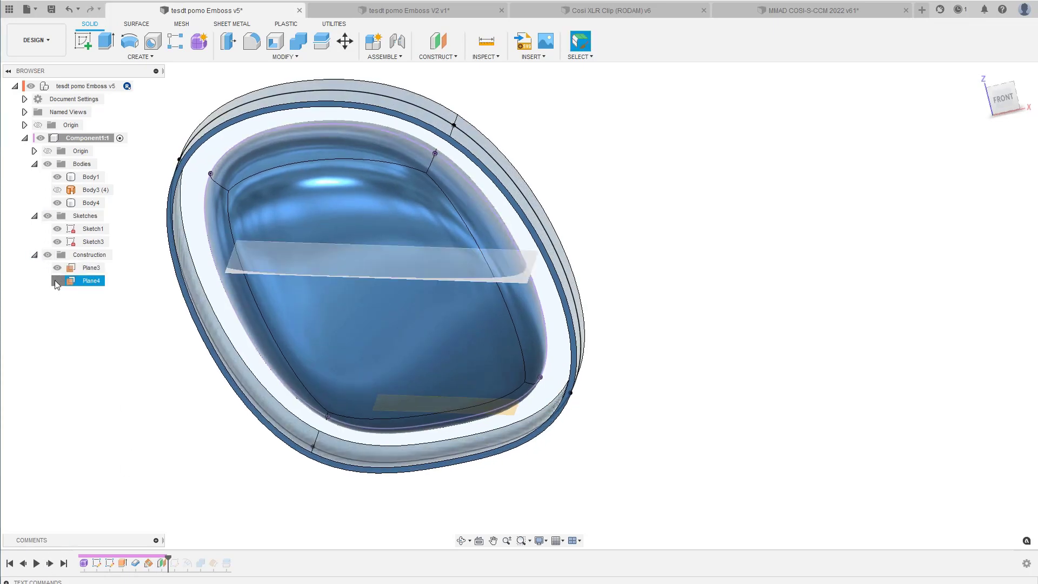
click(162, 438)
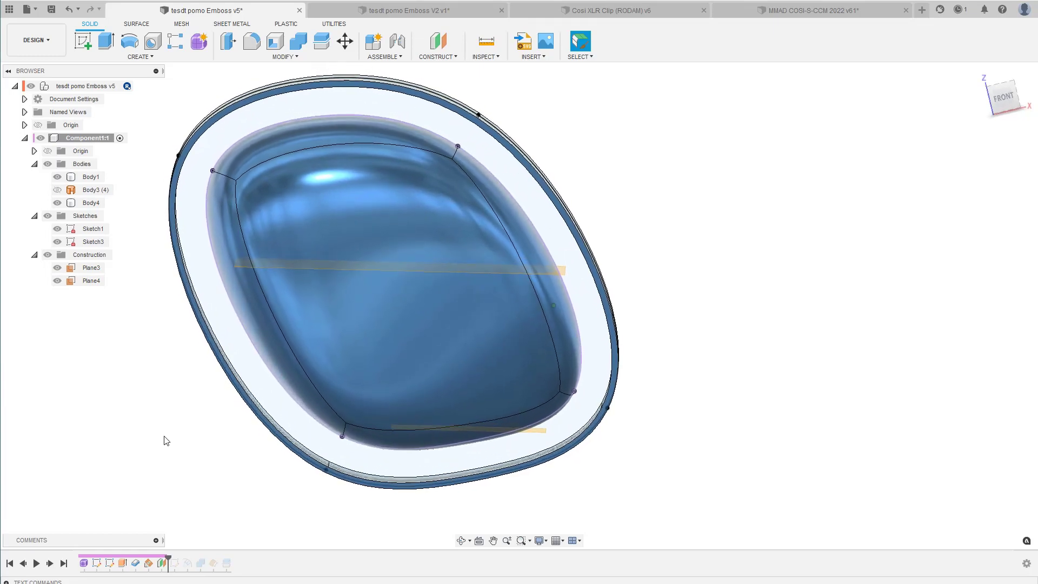
Inspect the outer side walls of Body1 and Body4, then bring Sketch4 into the model.
shift+middle_drag(164, 440, 252, 351)
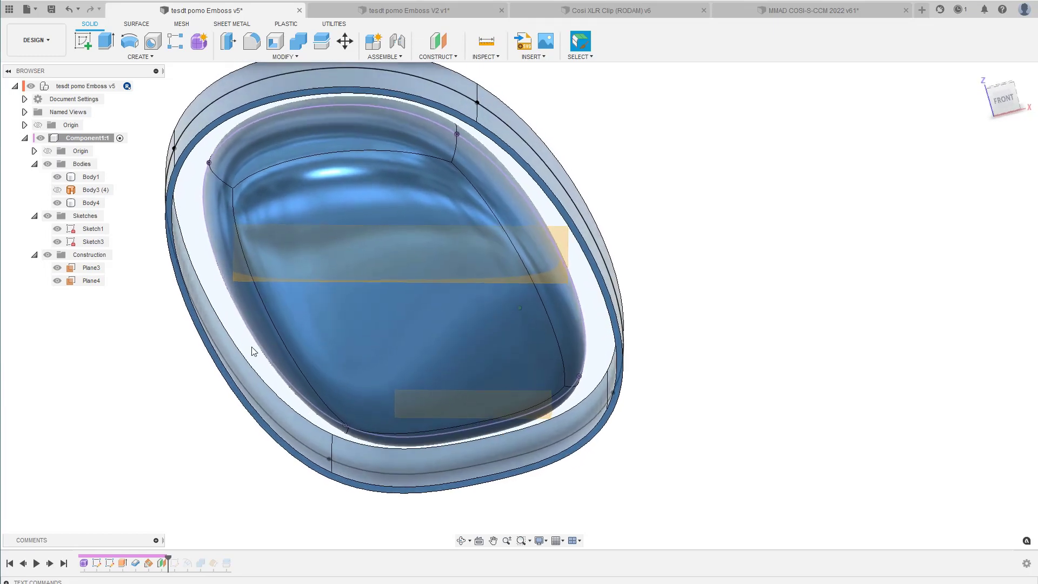
click(349, 269)
shift+middle_drag(349, 269, 331, 278)
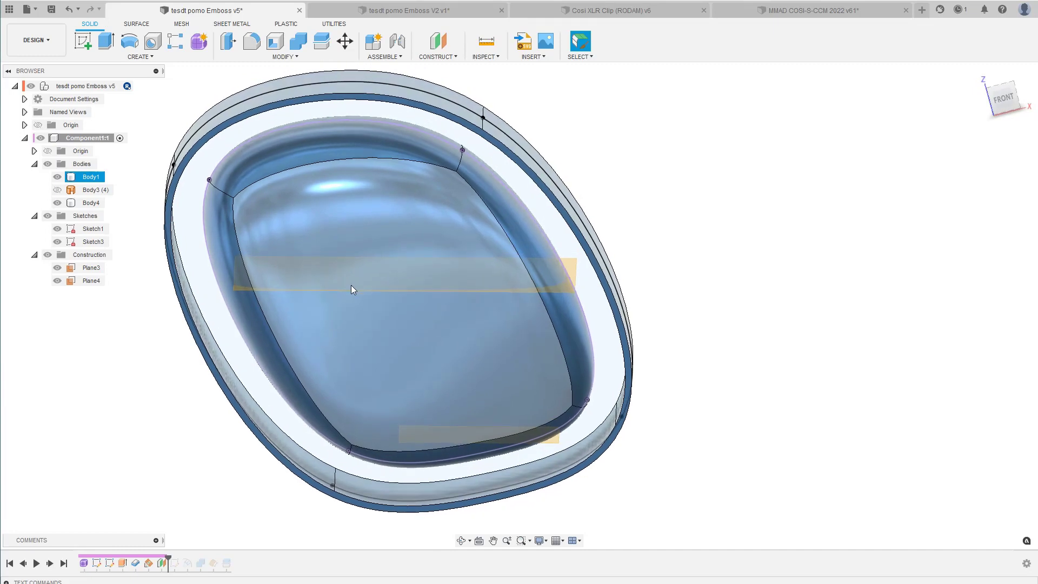
click(351, 289)
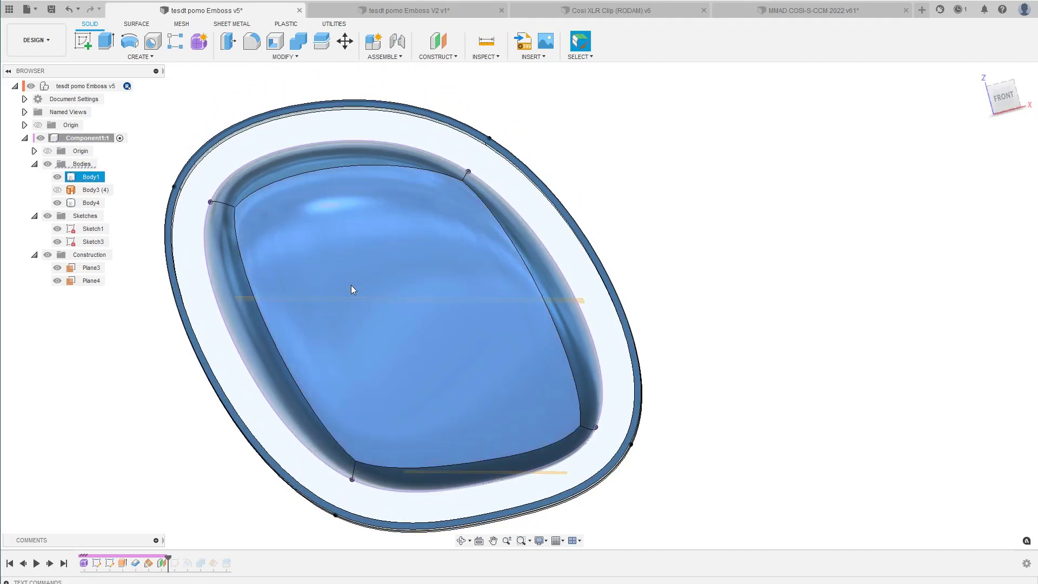
mouse_move(351, 289)
shift+middle_down()
mouse_move(368, 154)
mouse_move(162, 174)
shift+middle_up()
key(Escape)
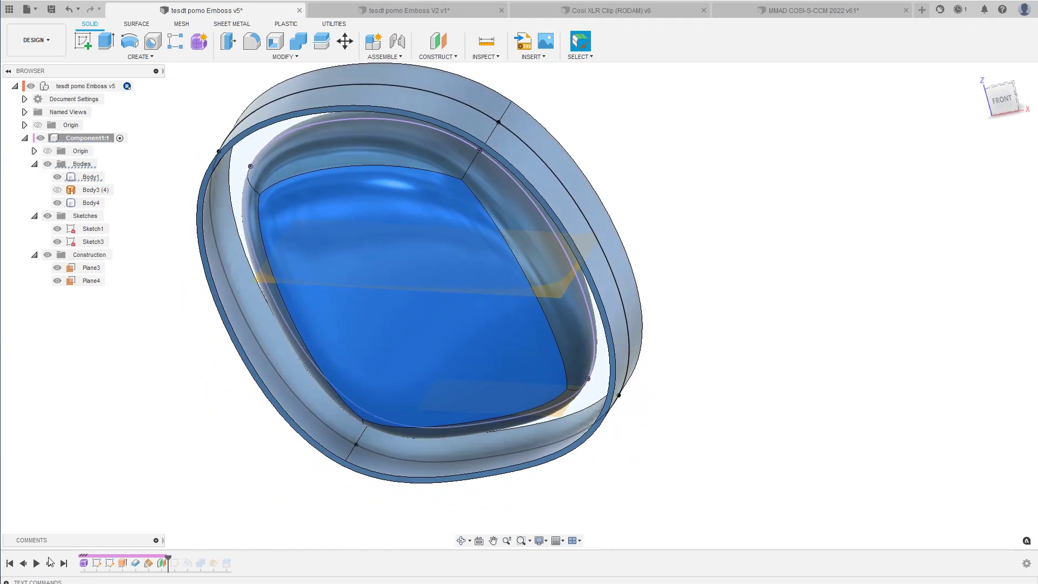
click(51, 564)
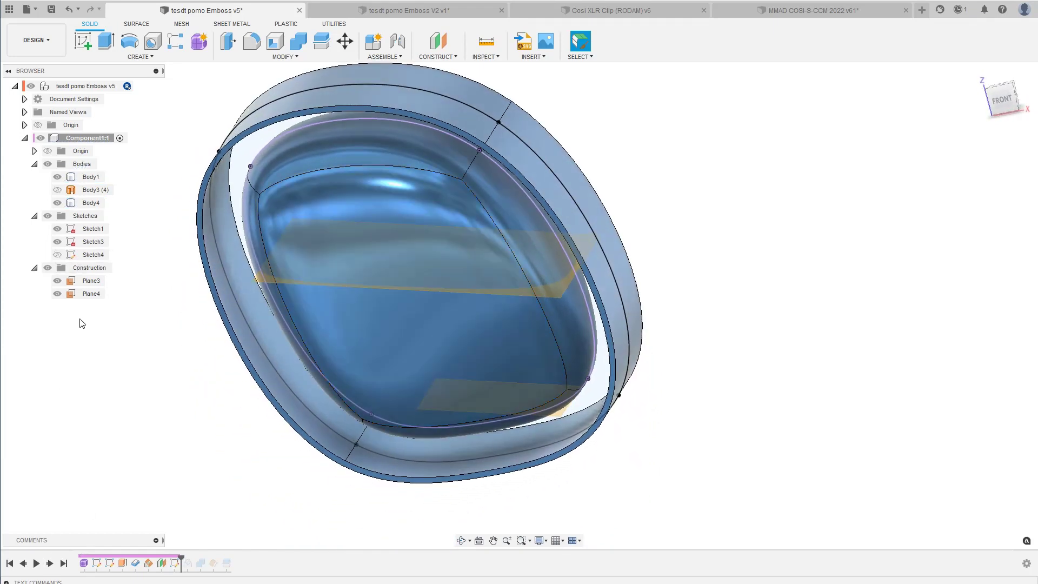
Show Sketch4's 135/246 text, include Emboss1, and hide Body1 to reveal the numerals.
click(57, 255)
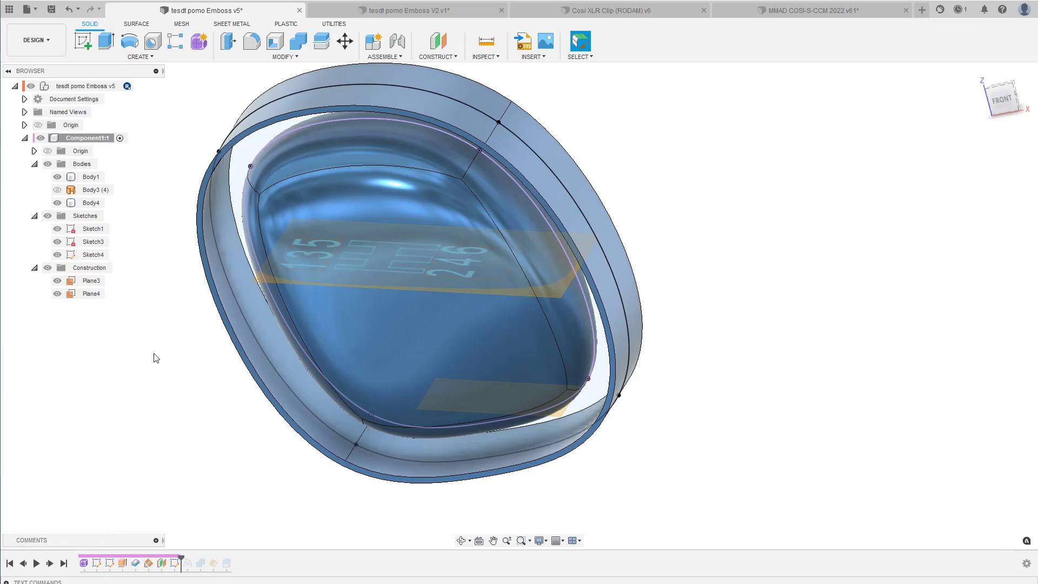
scroll(155, 357, up, 3)
scroll(155, 357, up, 1)
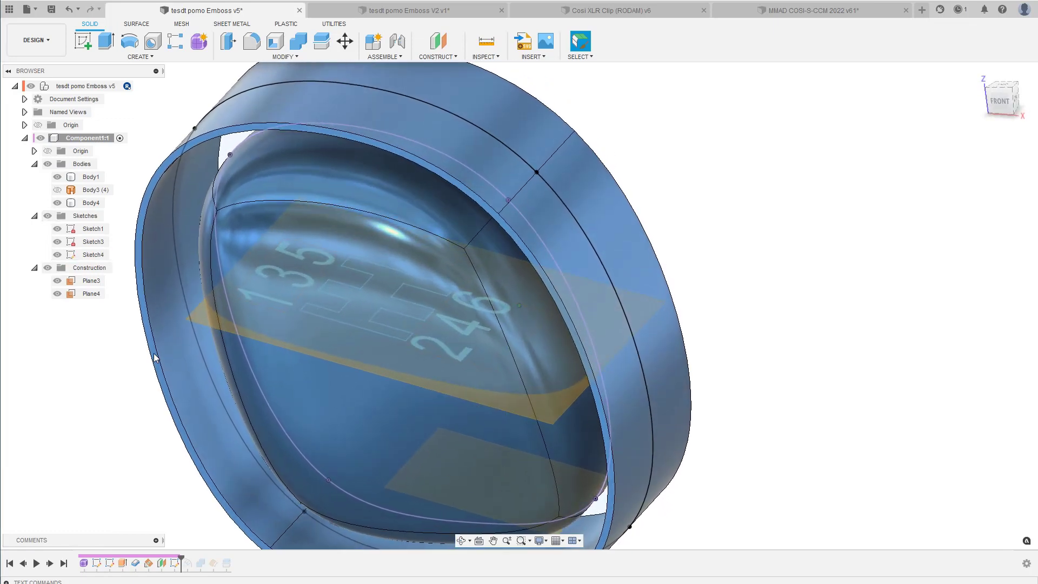
scroll(155, 358, down, 5)
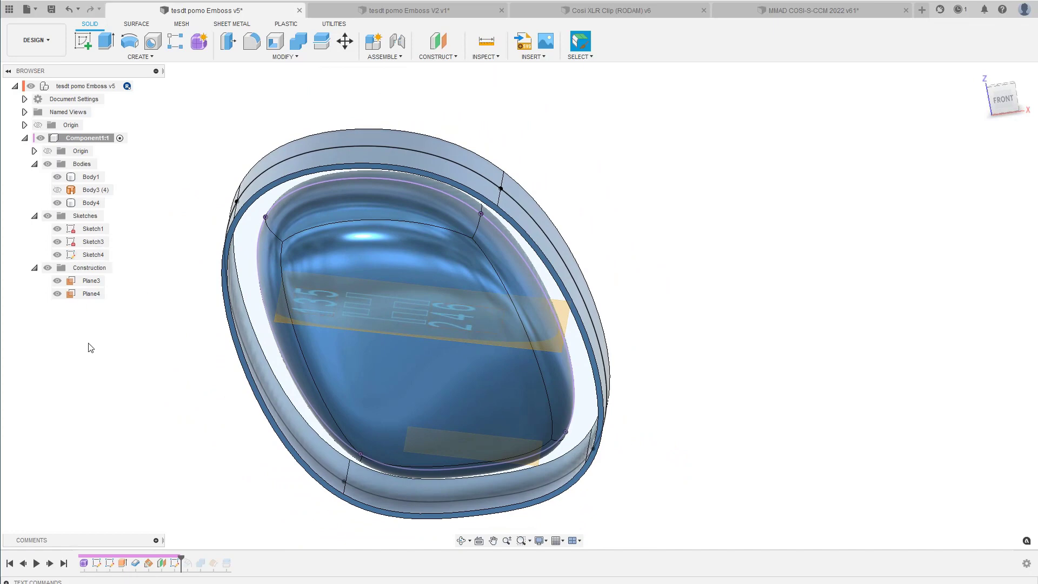
click(50, 564)
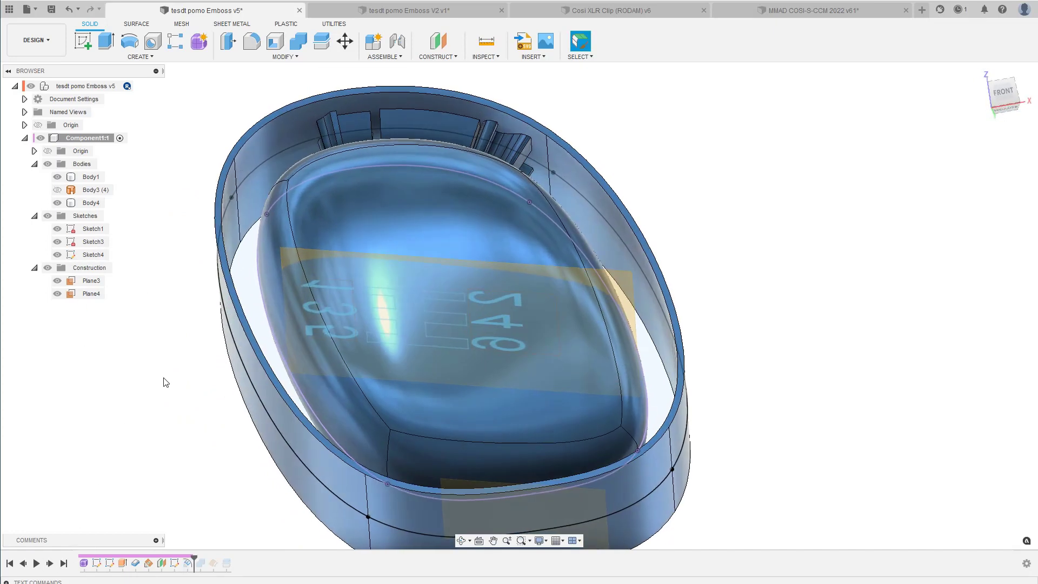
click(57, 177)
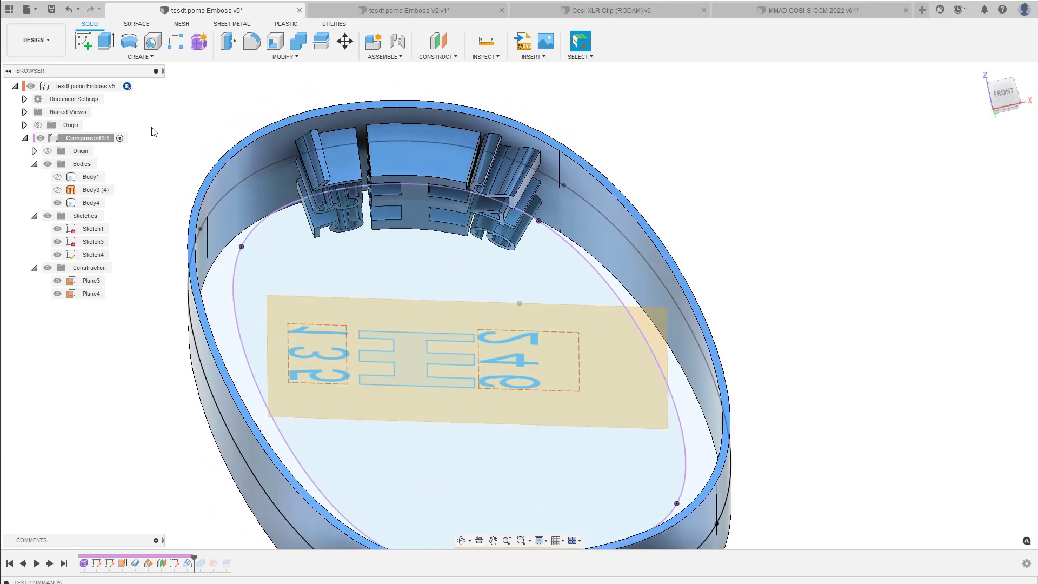
right_click(187, 564)
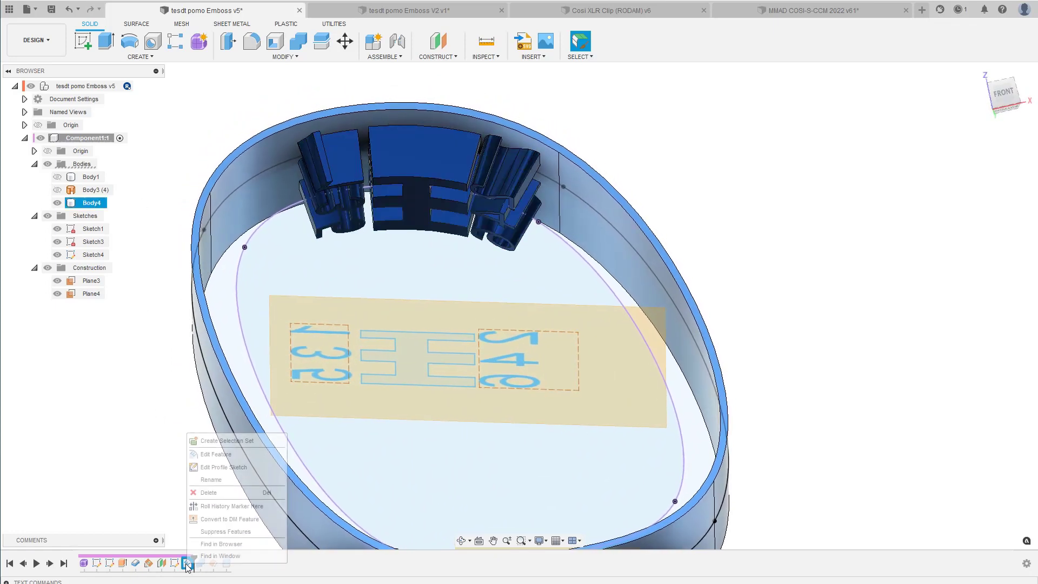
click(216, 454)
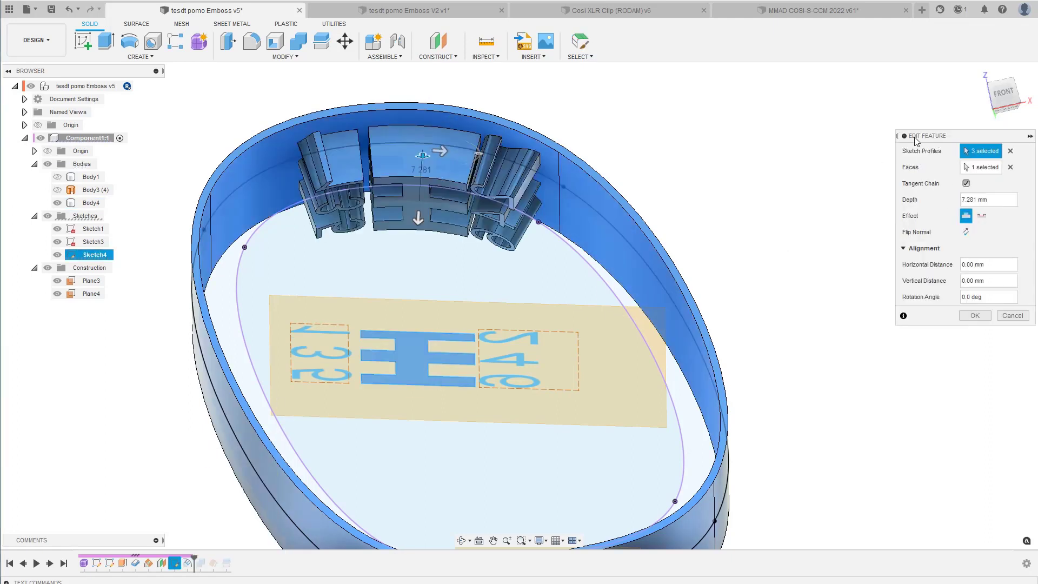
drag(915, 141, 802, 142)
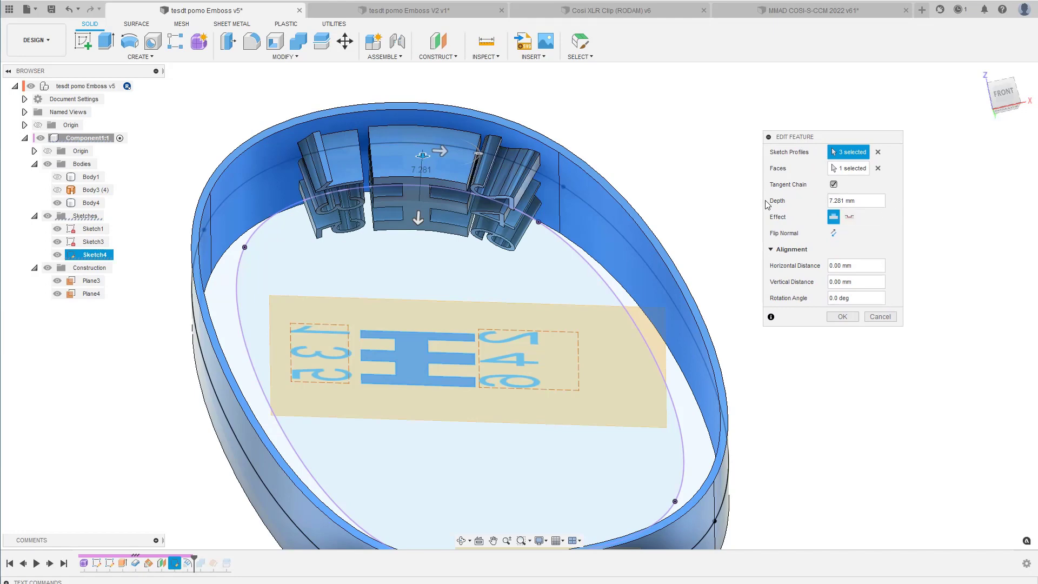
shift+middle_drag(486, 209, 267, 213)
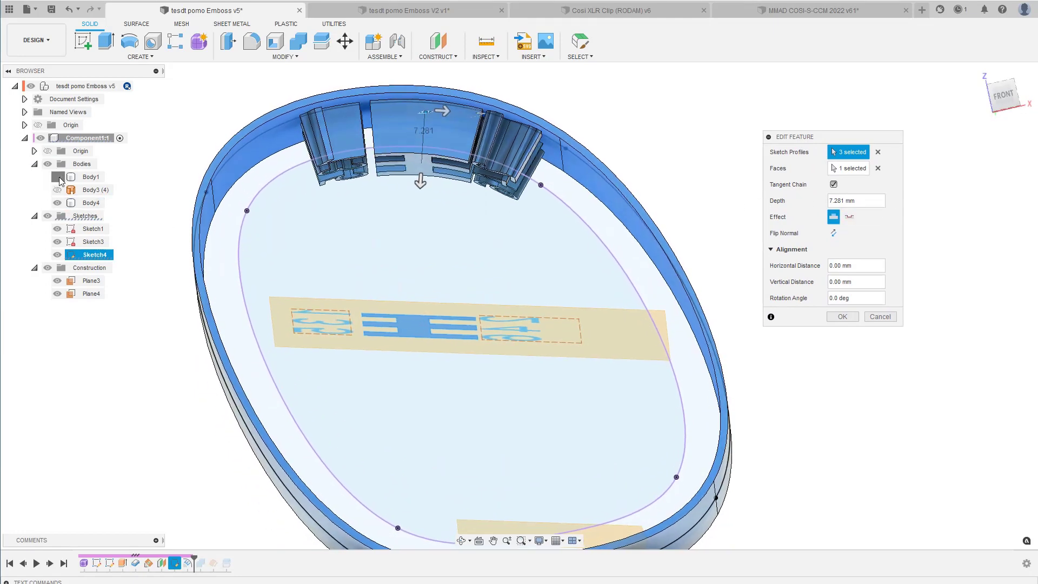
click(91, 203)
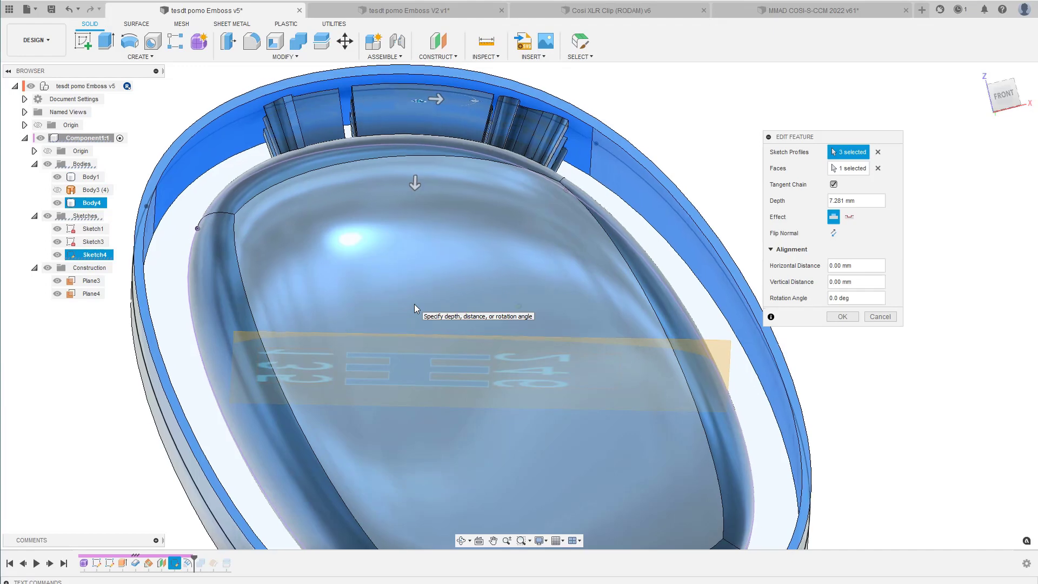
scroll(414, 304, down, 2)
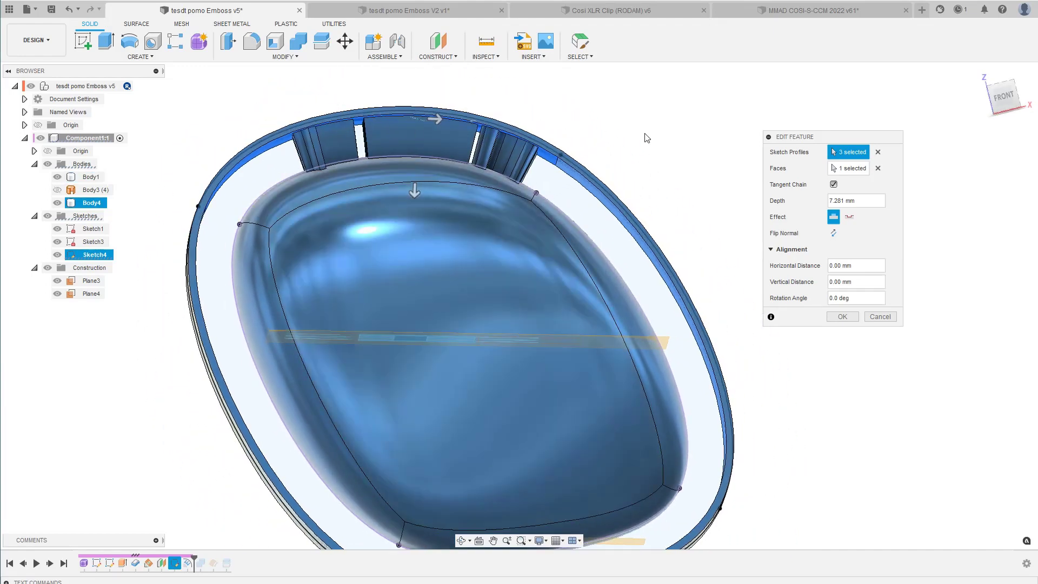
Cancel the emboss edit, show Body1 and step the timeline forward one feature.
key(Escape)
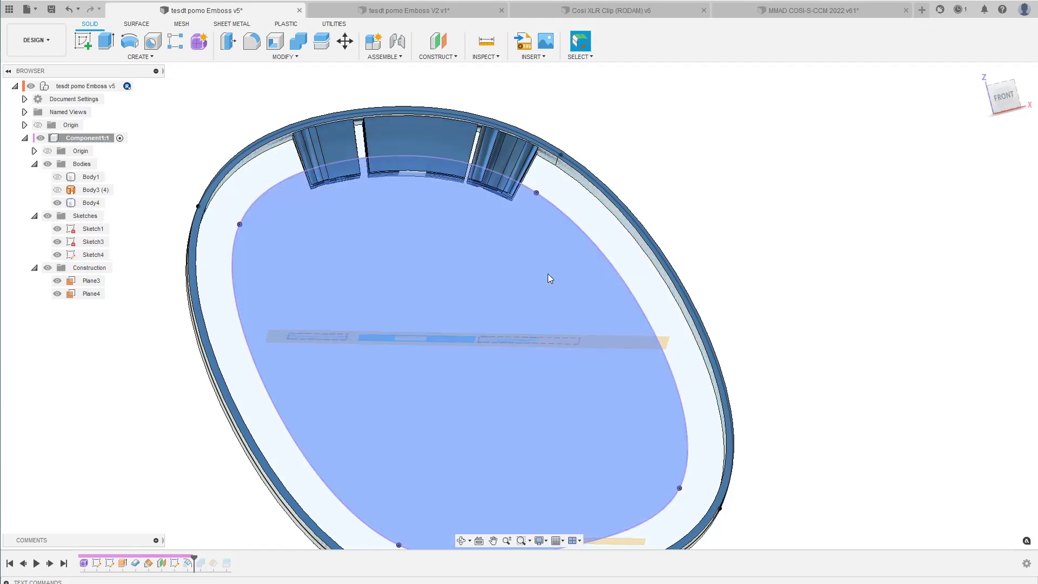
shift+middle_drag(201, 408, 200, 354)
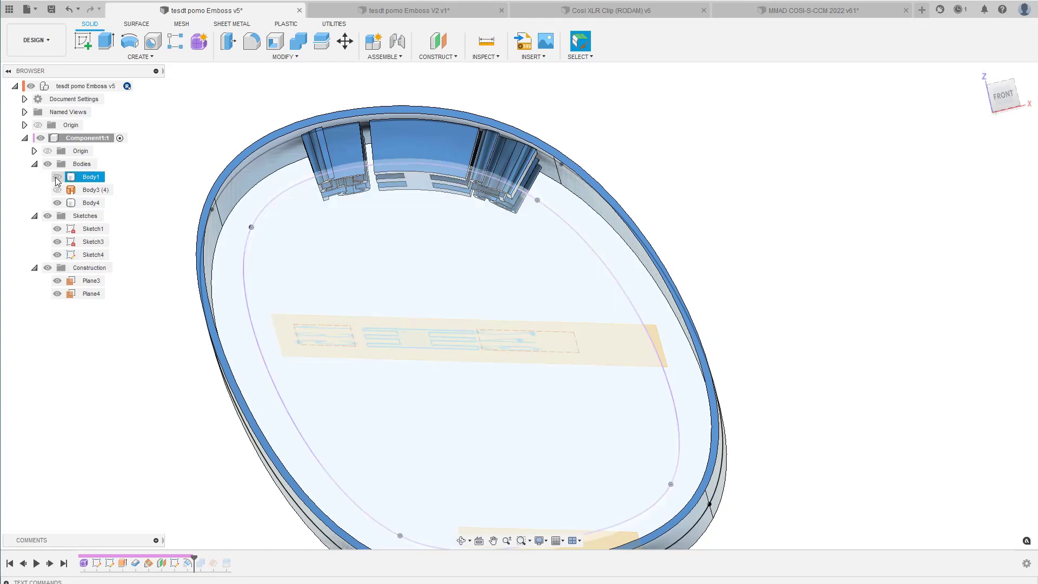
click(57, 177)
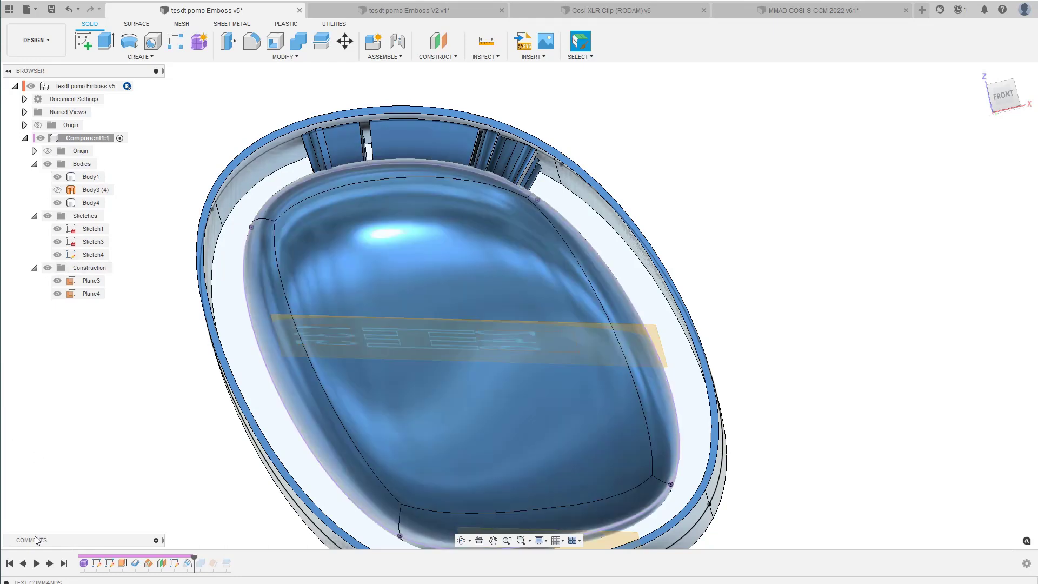
click(50, 563)
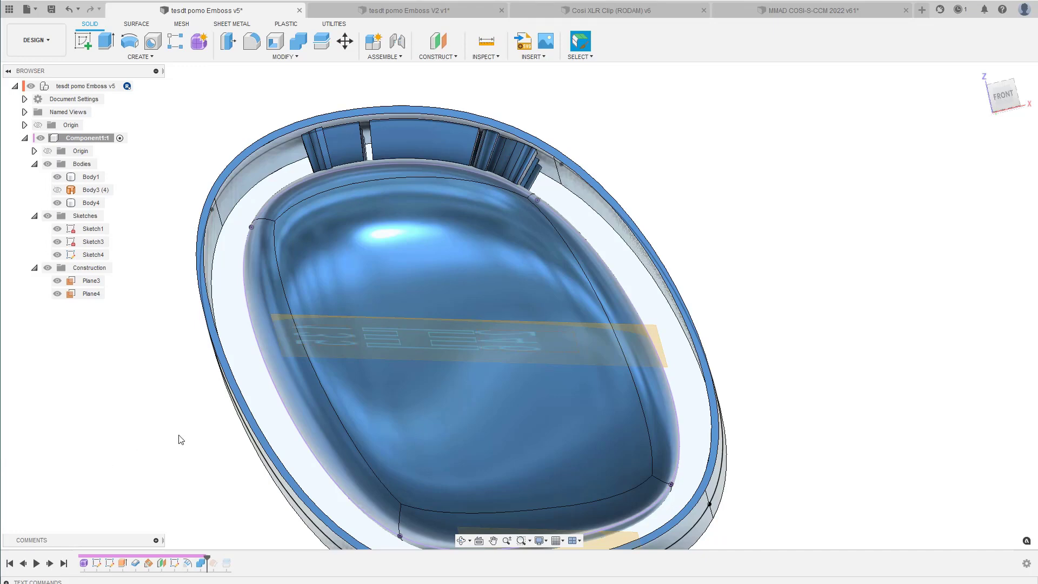
click(345, 332)
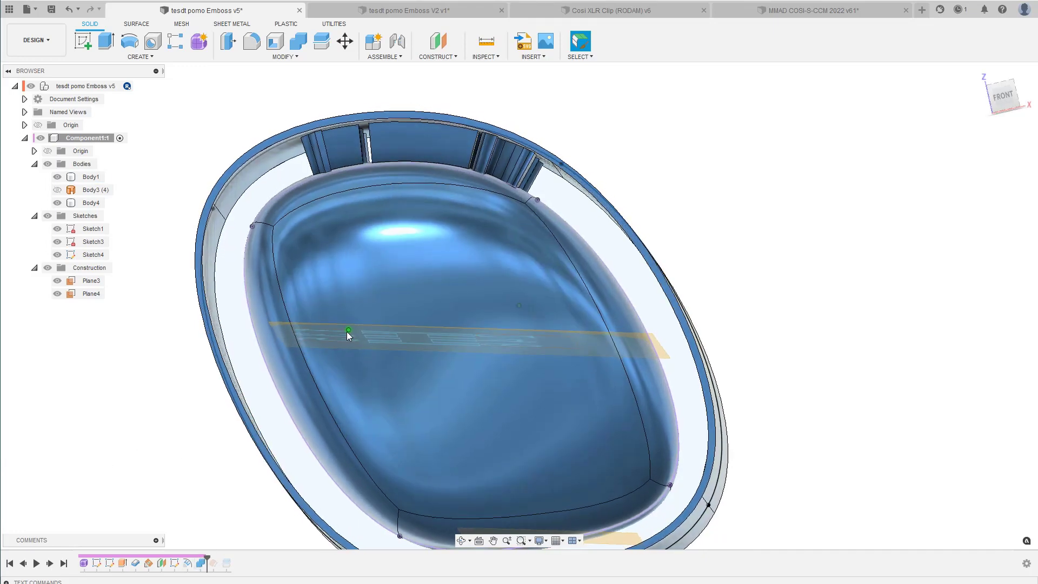
shift+middle_drag(346, 332, 373, 271)
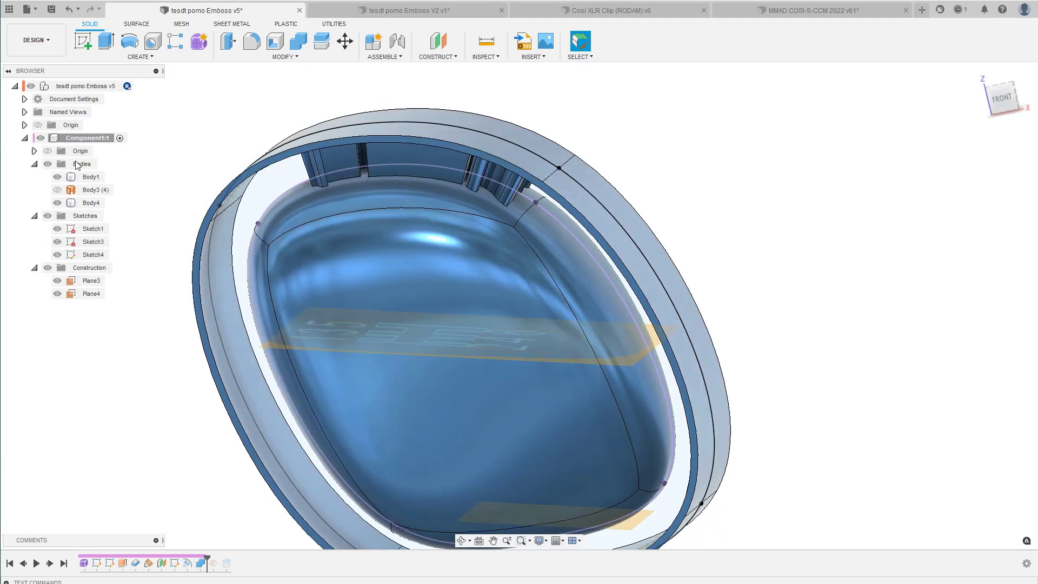
Compare Body1 and Body4, ending with Body4 hidden and the dome Body1 shown.
click(58, 203)
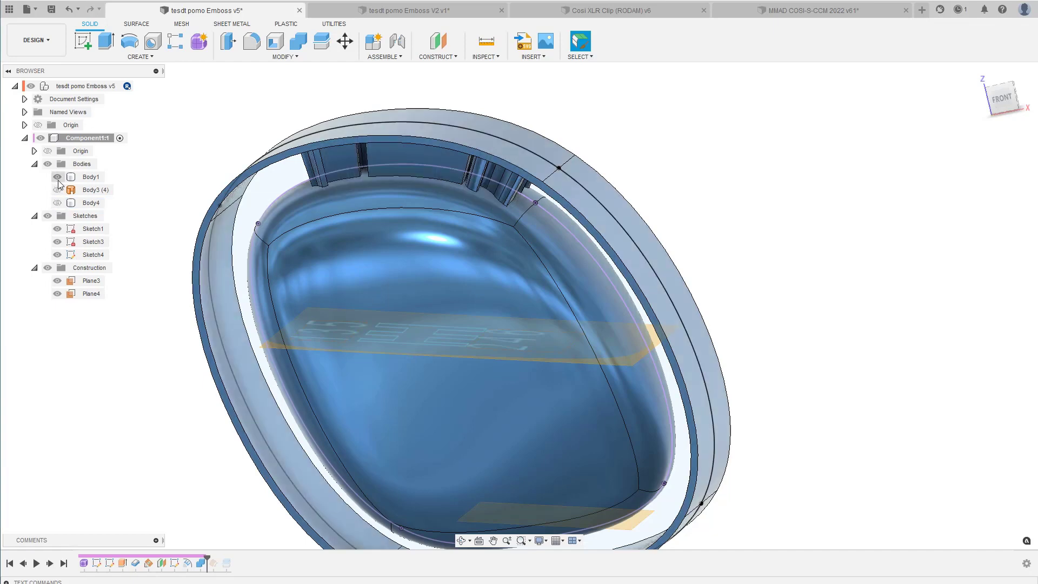
click(58, 177)
click(58, 176)
click(58, 177)
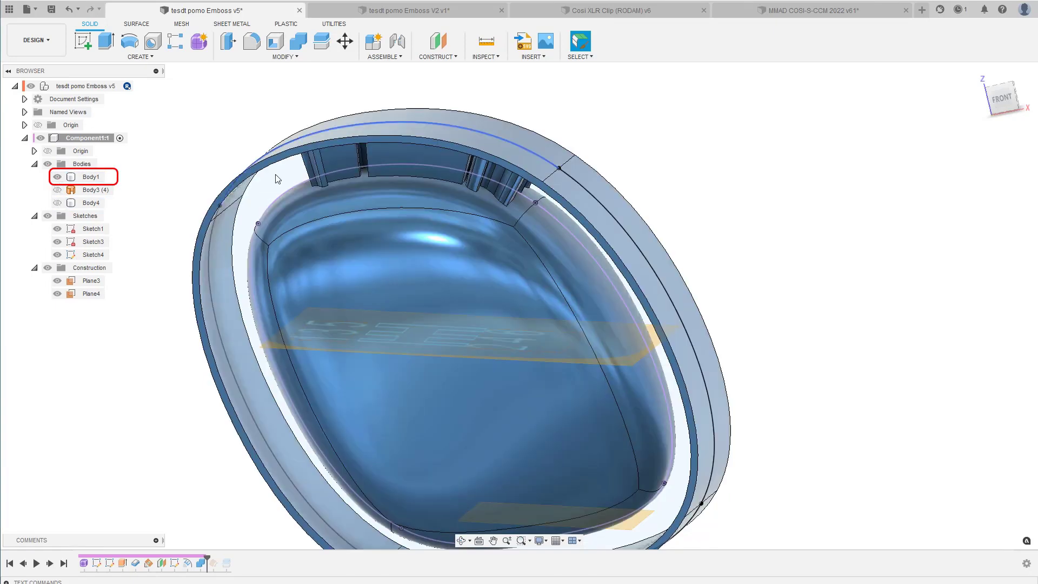
click(89, 176)
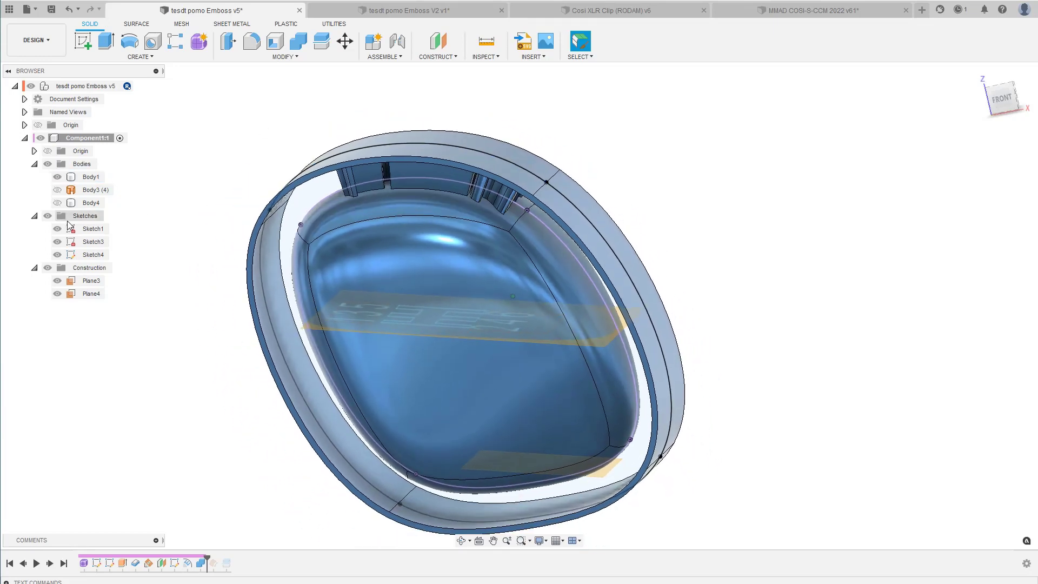
click(57, 178)
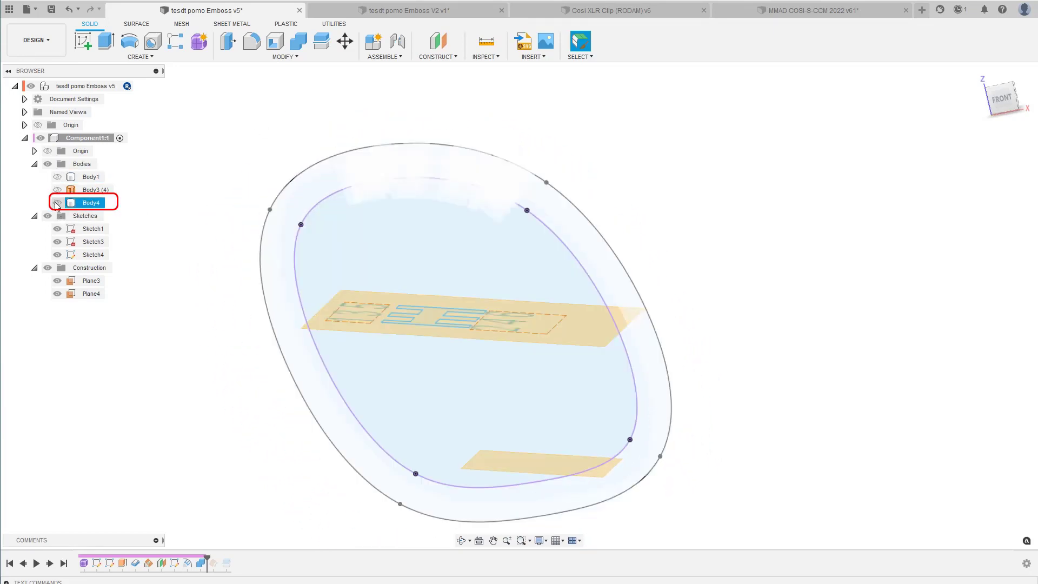
click(57, 202)
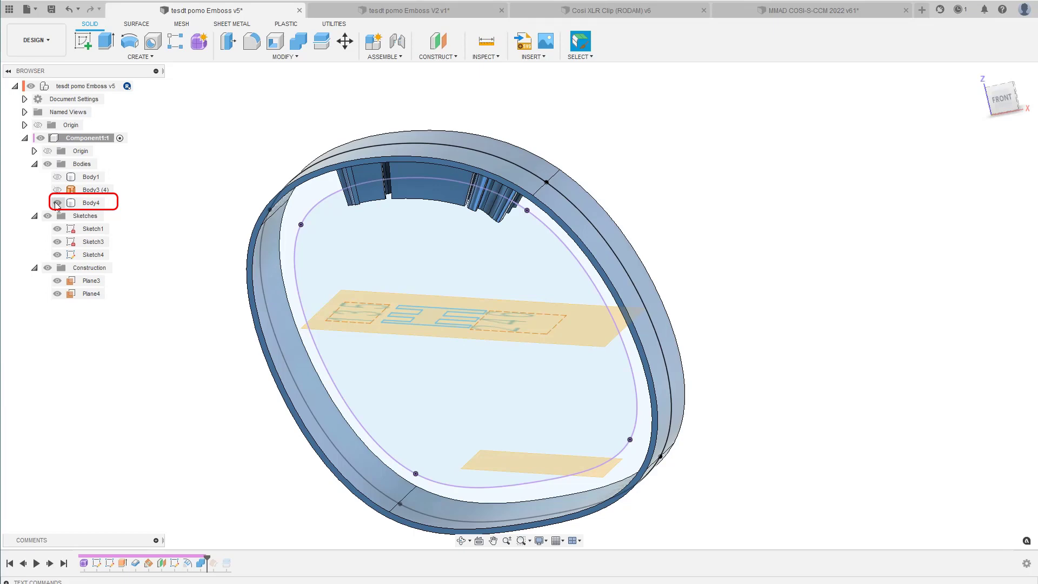
click(57, 202)
click(57, 177)
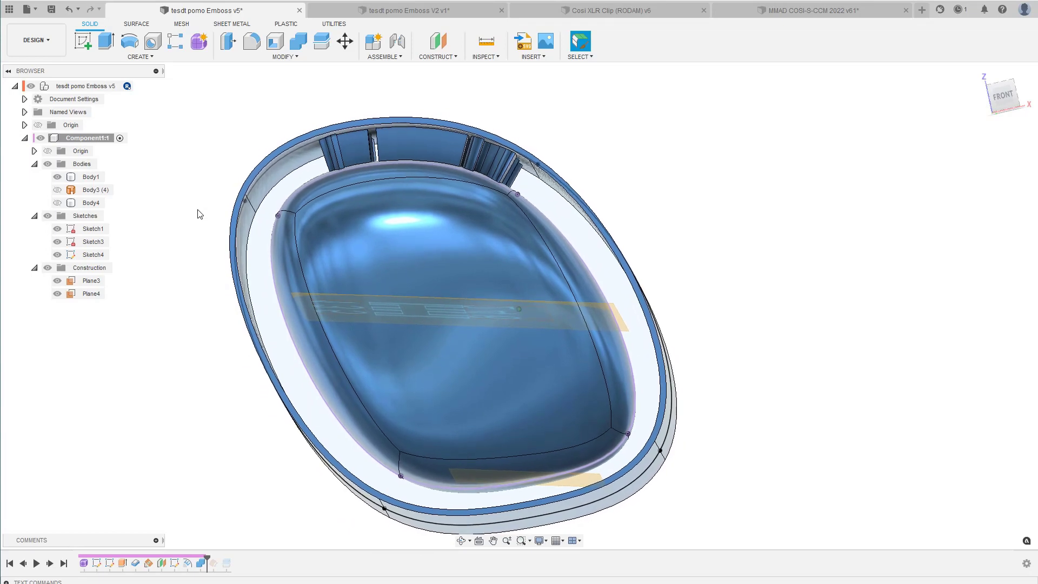
Hide the construction planes and all sketches, viewing the dome from the front.
click(343, 148)
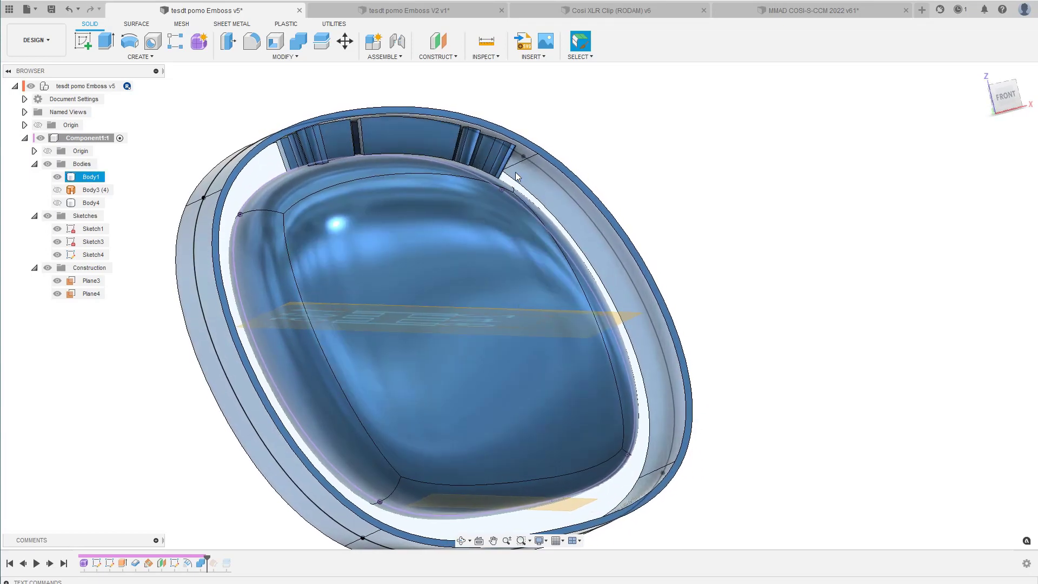
shift+middle_drag(384, 132, 421, 164)
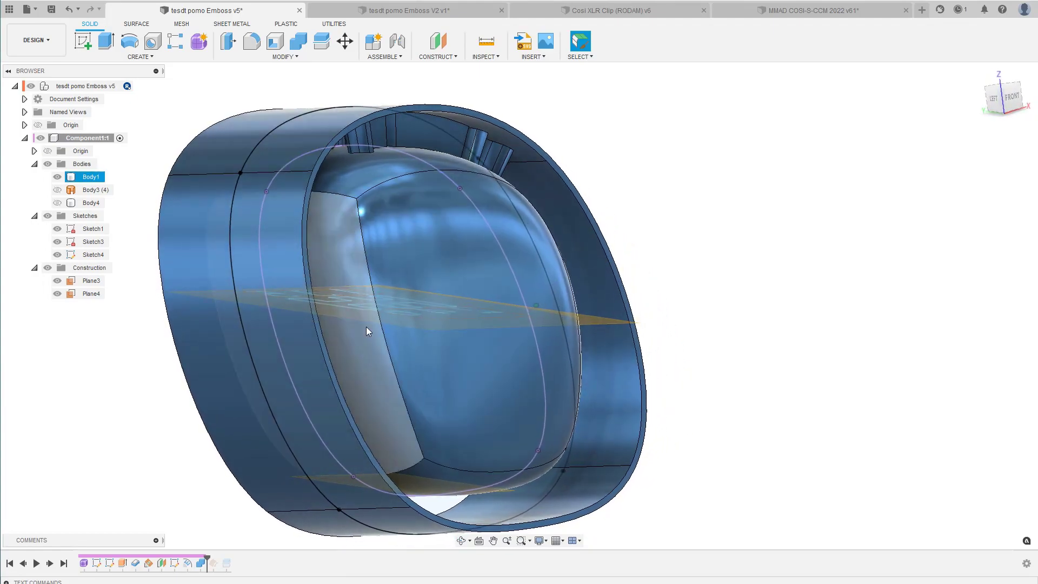
shift+middle_drag(421, 164, 344, 190)
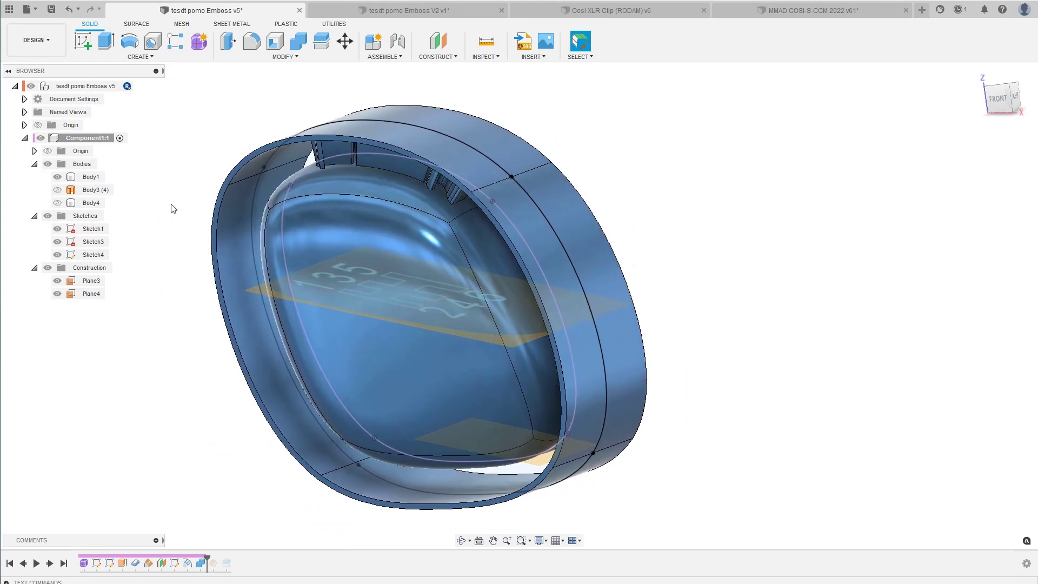
click(47, 268)
click(48, 215)
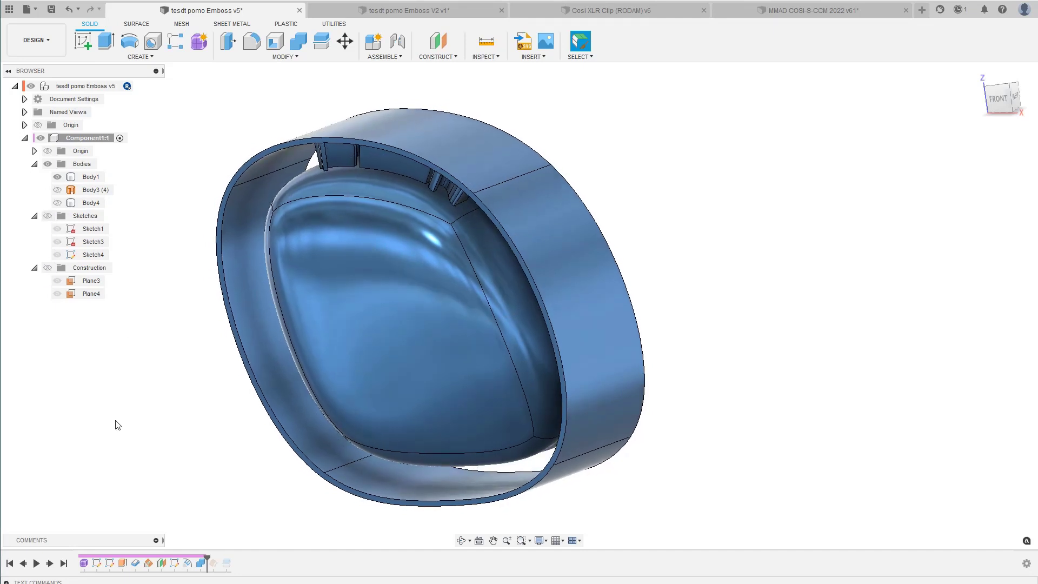
Roll history forward to Body5 and compare it with the dome, leaving red Body5 shown.
click(50, 563)
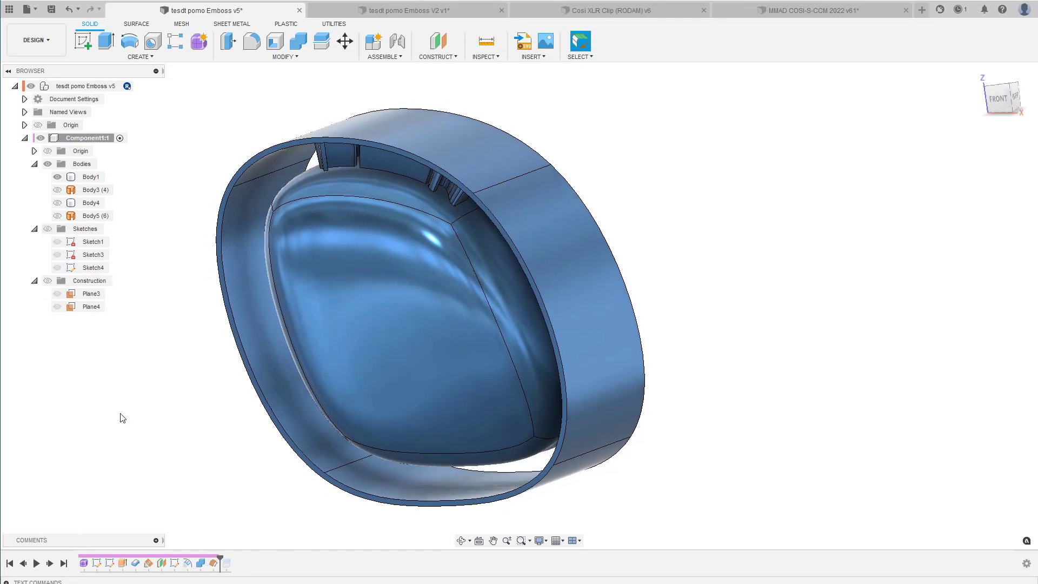
click(308, 327)
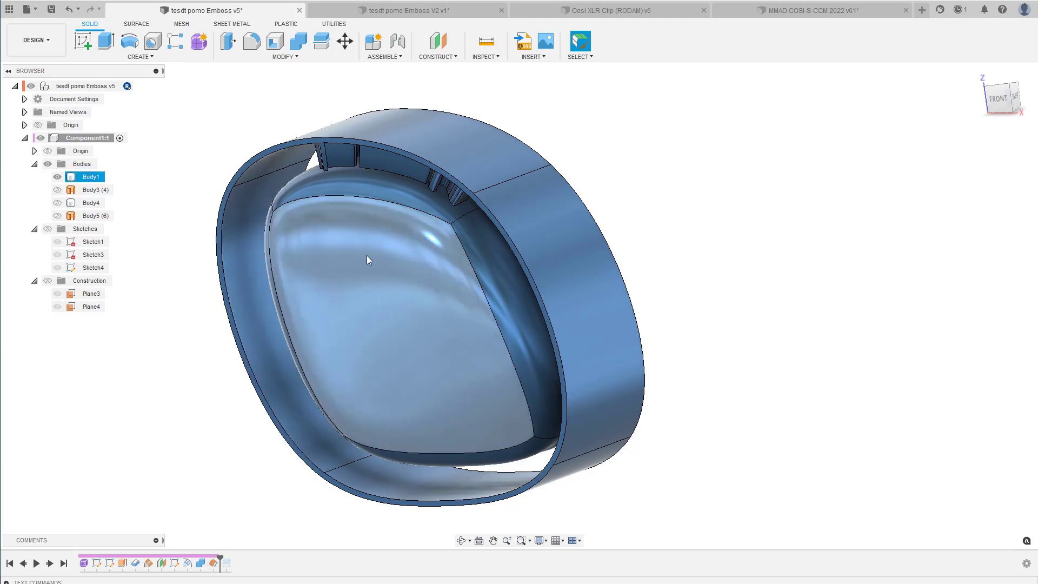
click(196, 196)
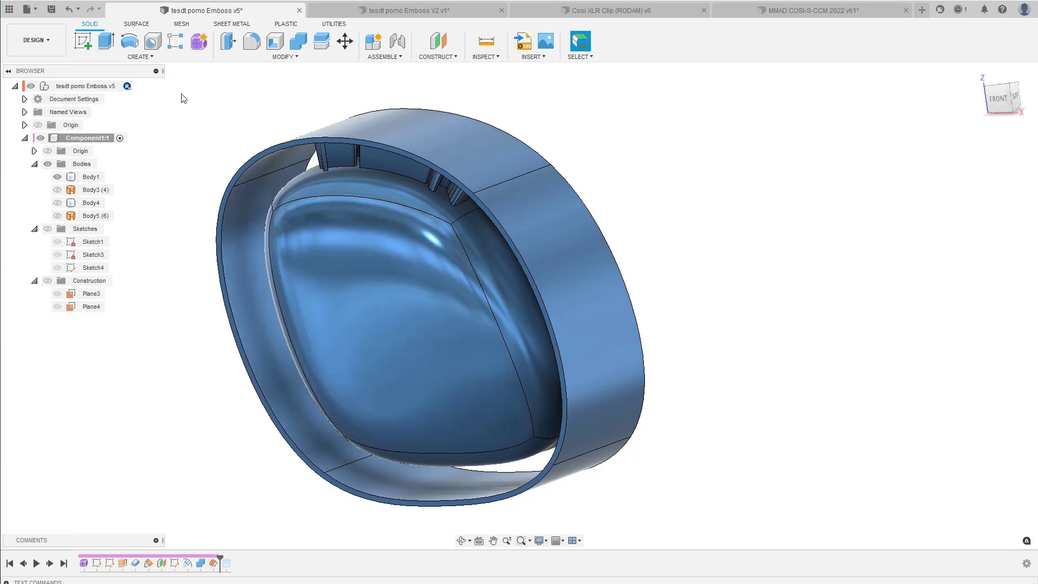
click(57, 215)
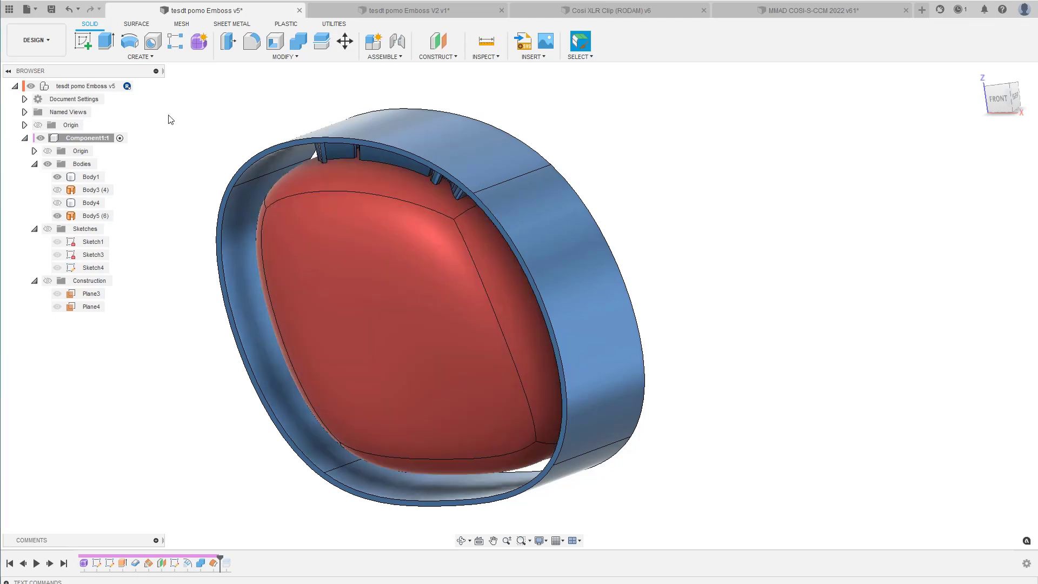
click(57, 215)
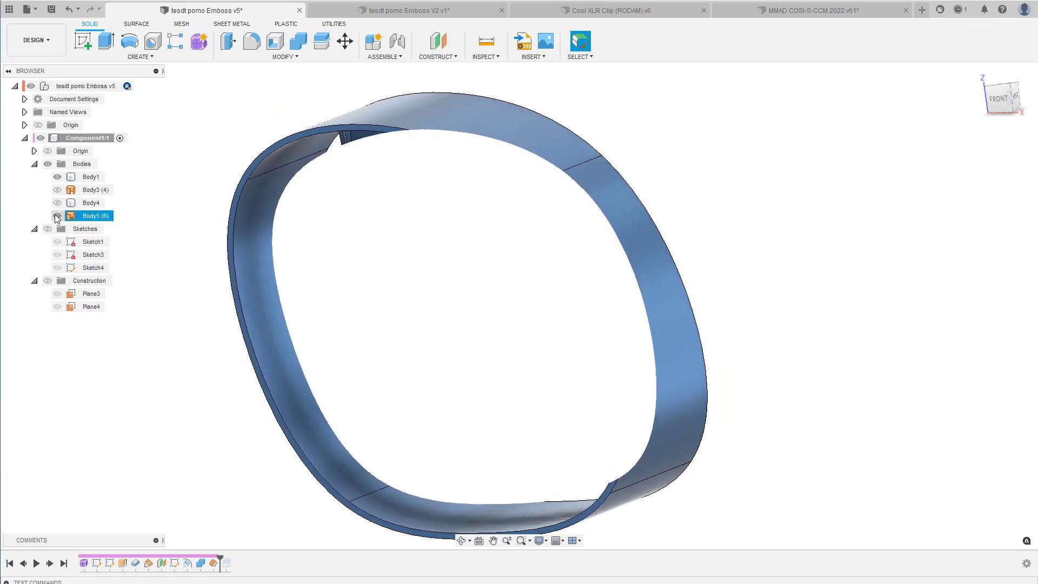
click(57, 215)
click(57, 215)
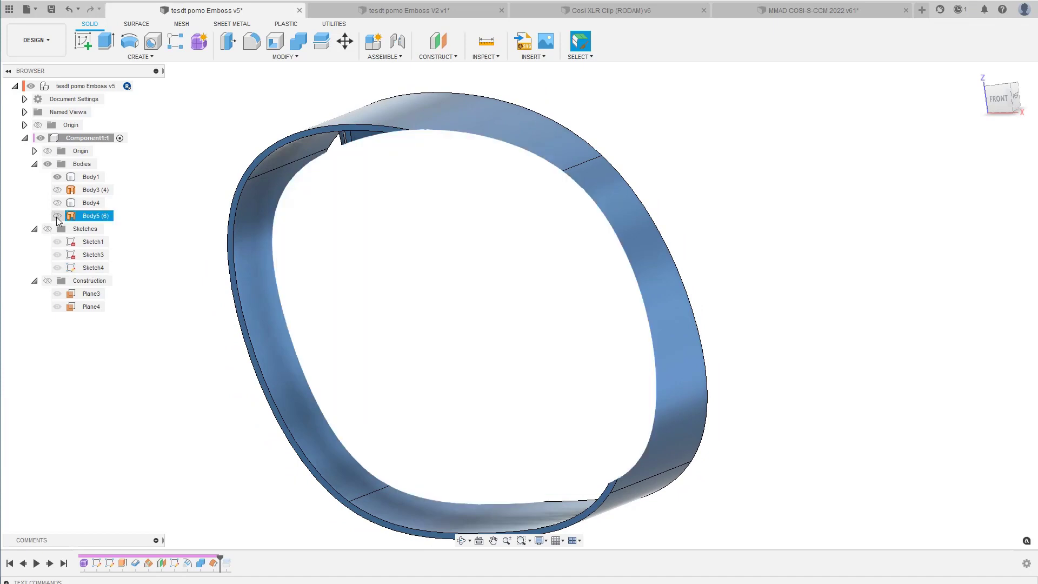
click(57, 216)
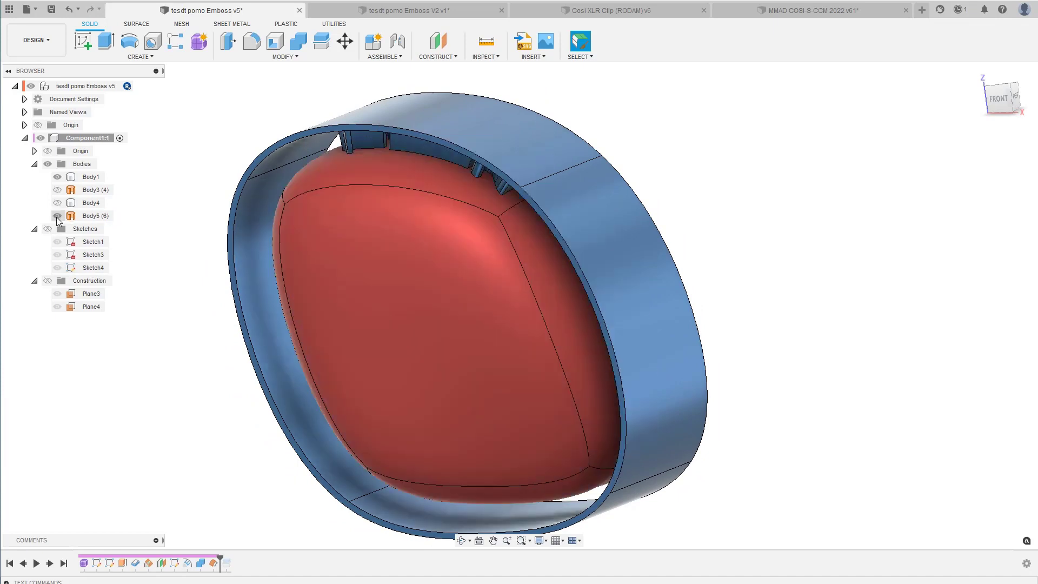
click(56, 216)
click(56, 215)
Edit the timeline's offset feature to review its 1.5 mm distance and New Body operation.
right_click(214, 563)
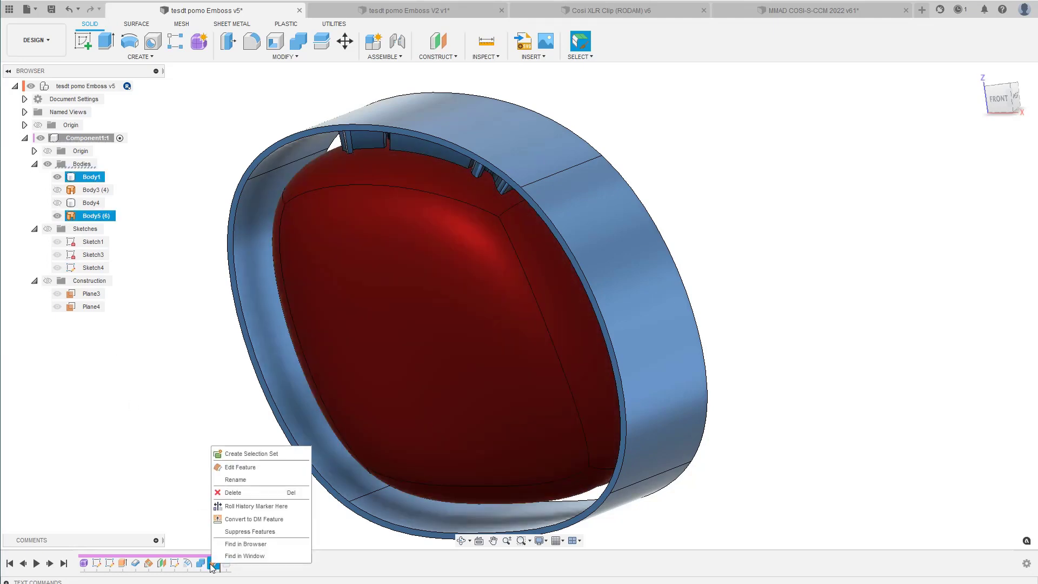
click(234, 467)
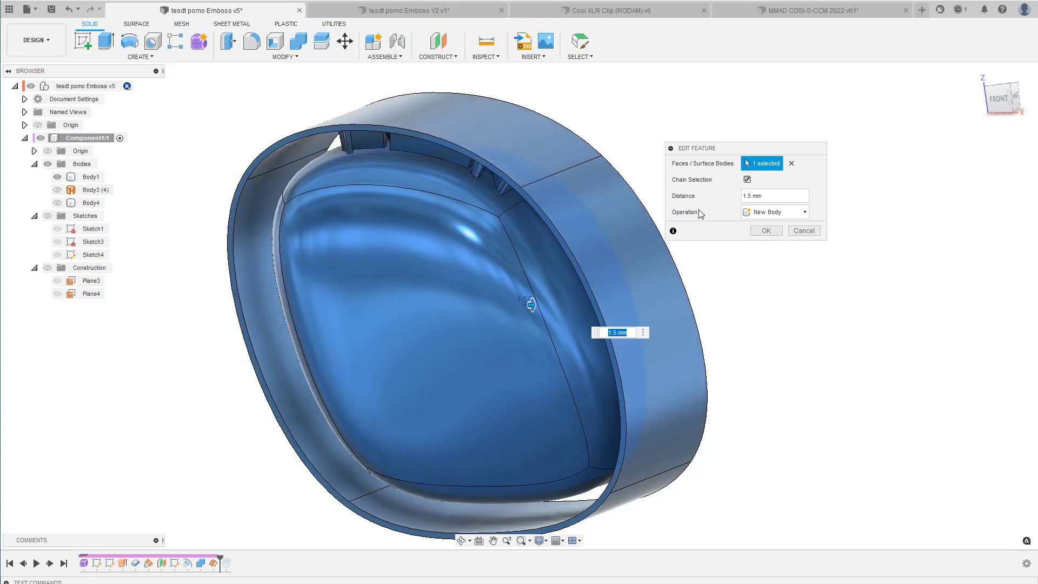
Confirm the 1.5 mm offset unchanged and clear the Body5 selection.
click(763, 230)
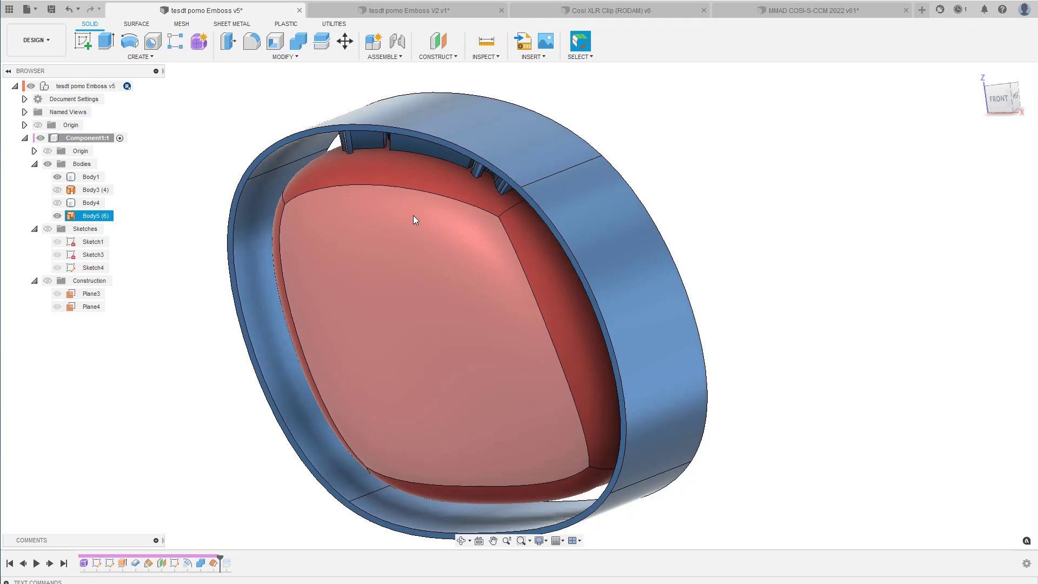
scroll(413, 215, down, 1)
key(Escape)
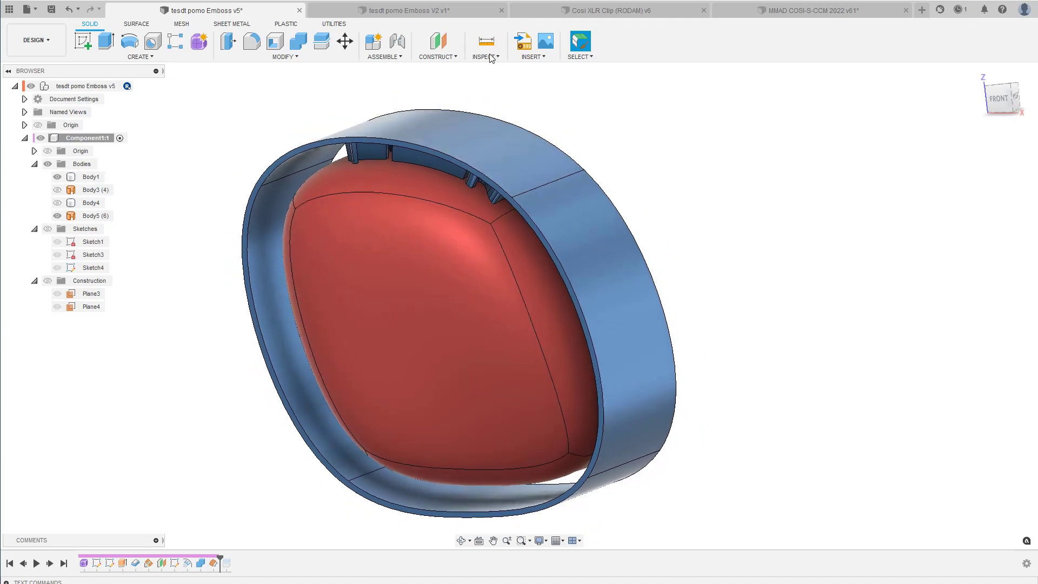
Section-cut the model through a face to inspect the shell wall thickness, then dismiss it.
click(493, 57)
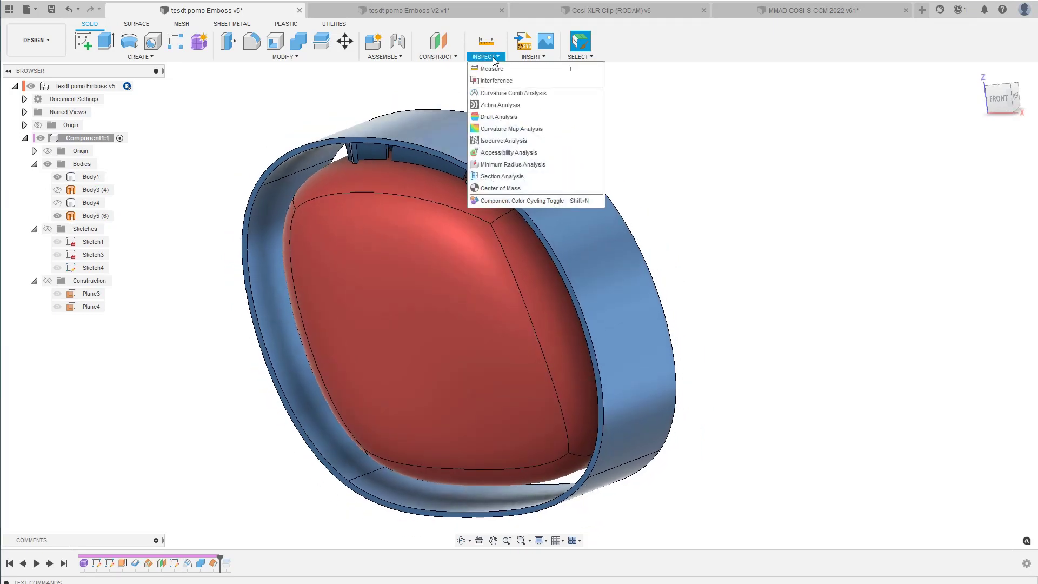
click(487, 175)
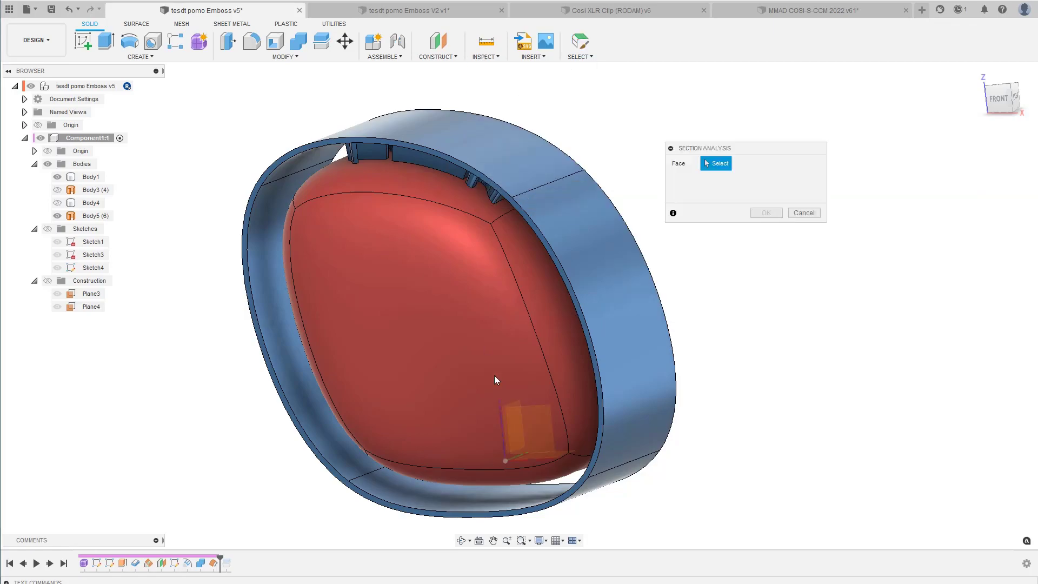
click(526, 430)
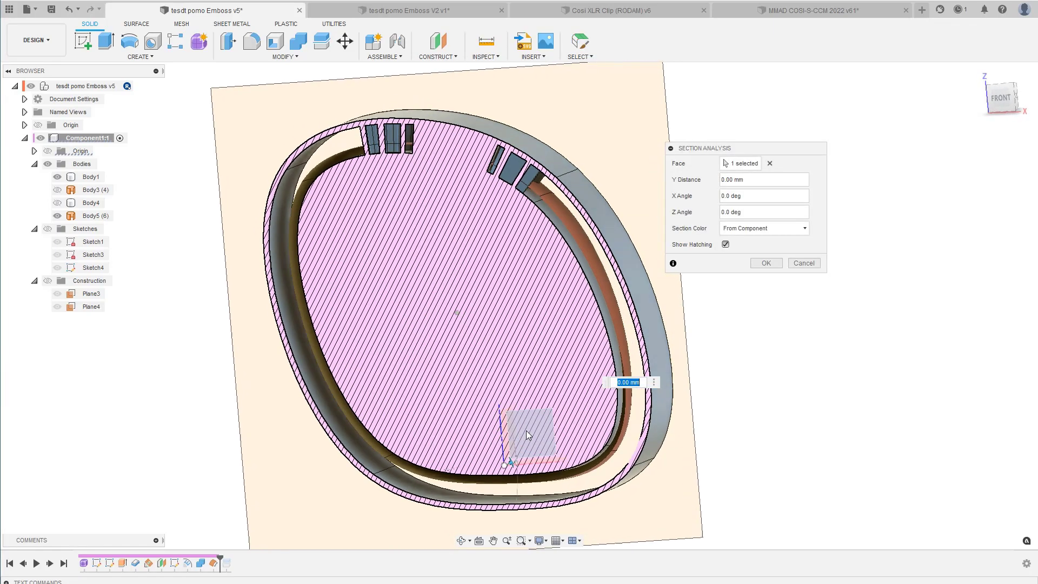
shift+middle_drag(527, 430, 412, 171)
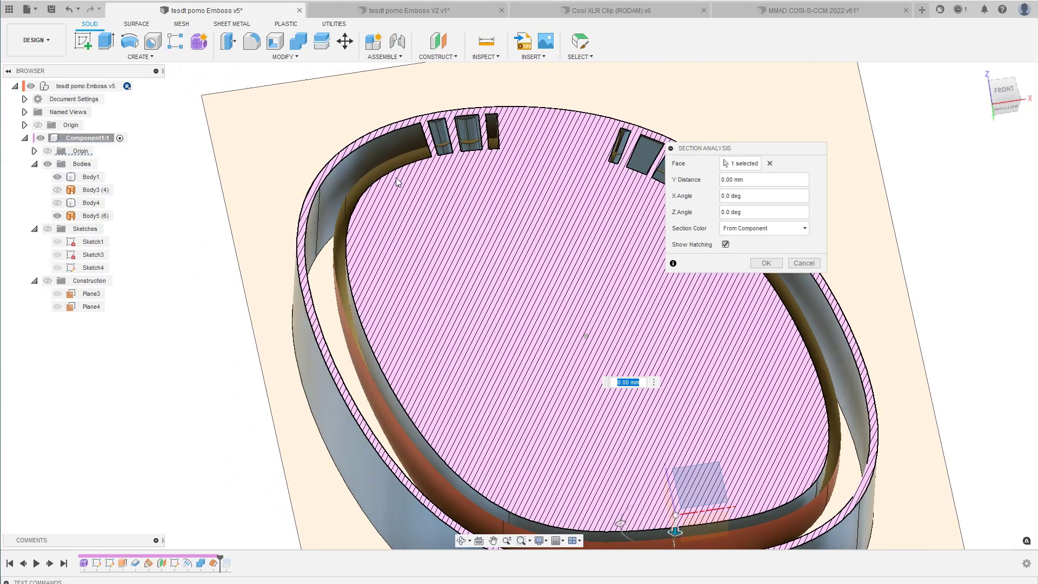
scroll(412, 172, up, 3)
scroll(395, 135, up, 4)
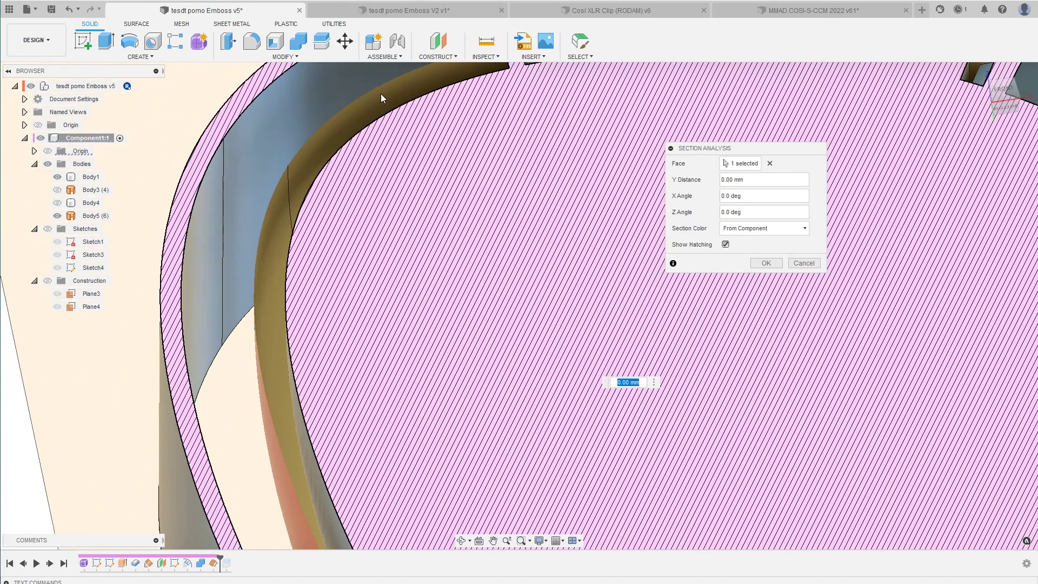
shift+middle_drag(362, 101, 322, 140)
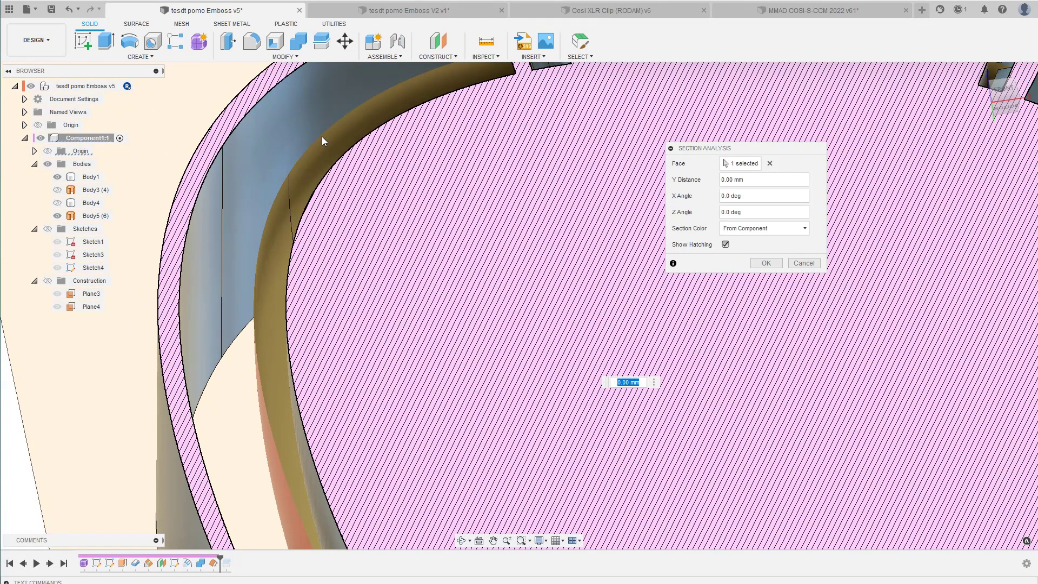
scroll(389, 178, down, 2)
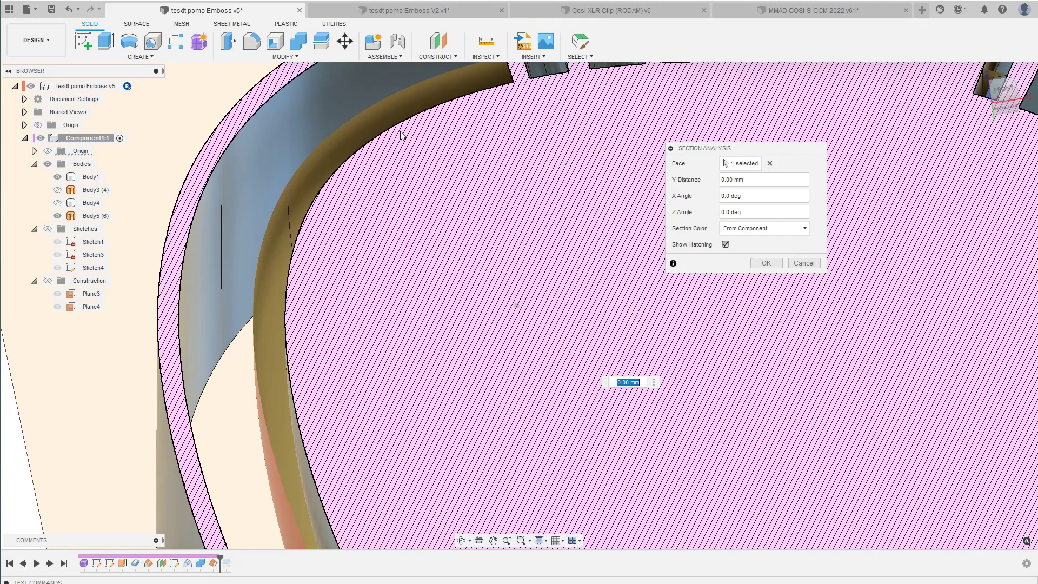
scroll(403, 131, down, 3)
scroll(403, 135, down, 2)
scroll(400, 135, down, 3)
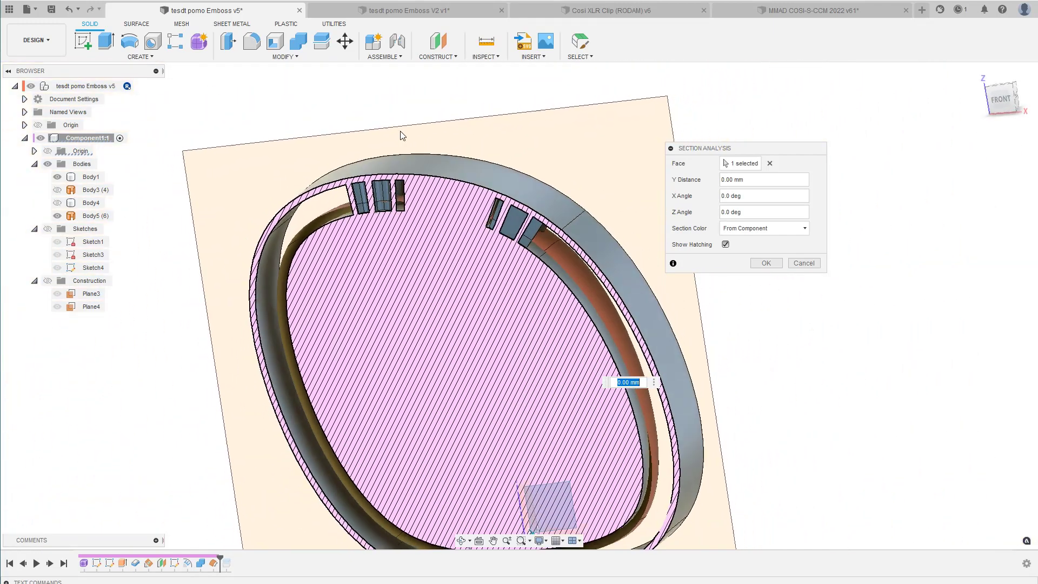
scroll(401, 135, up, 1)
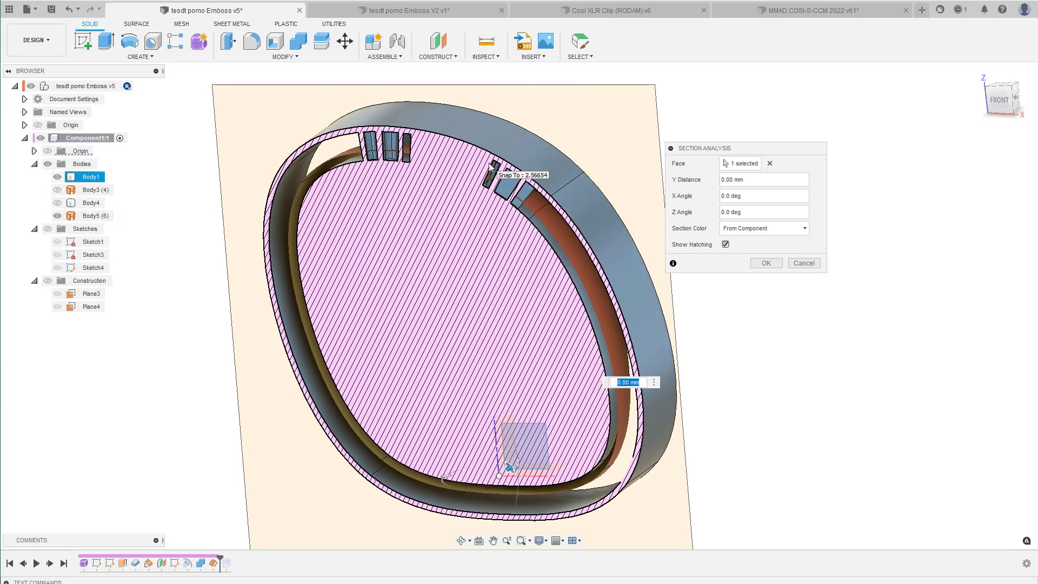
key(Escape)
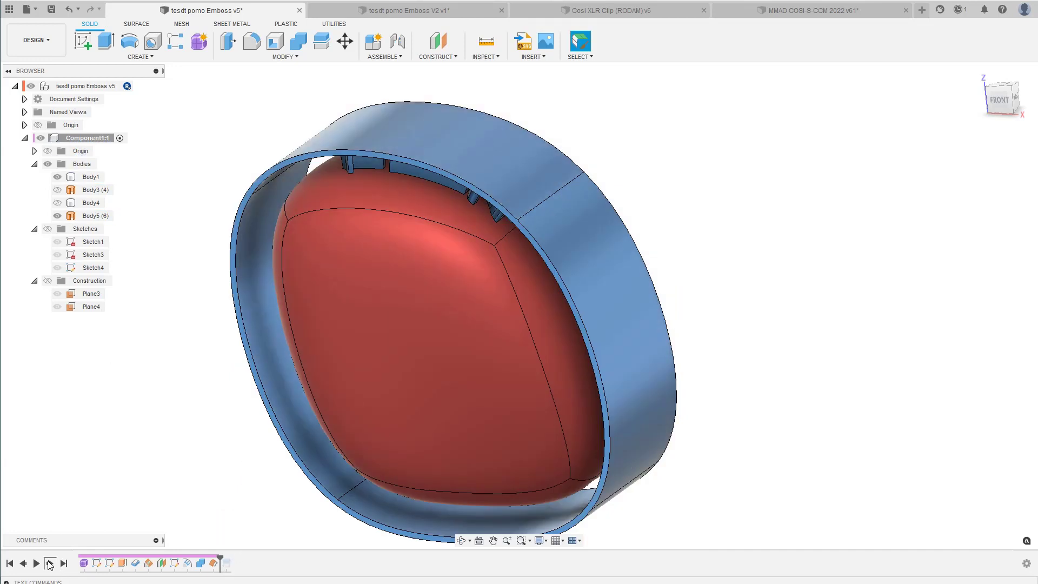
Roll history forward, then hide Body5 and the ring so only the blue embossed knob shows.
click(50, 563)
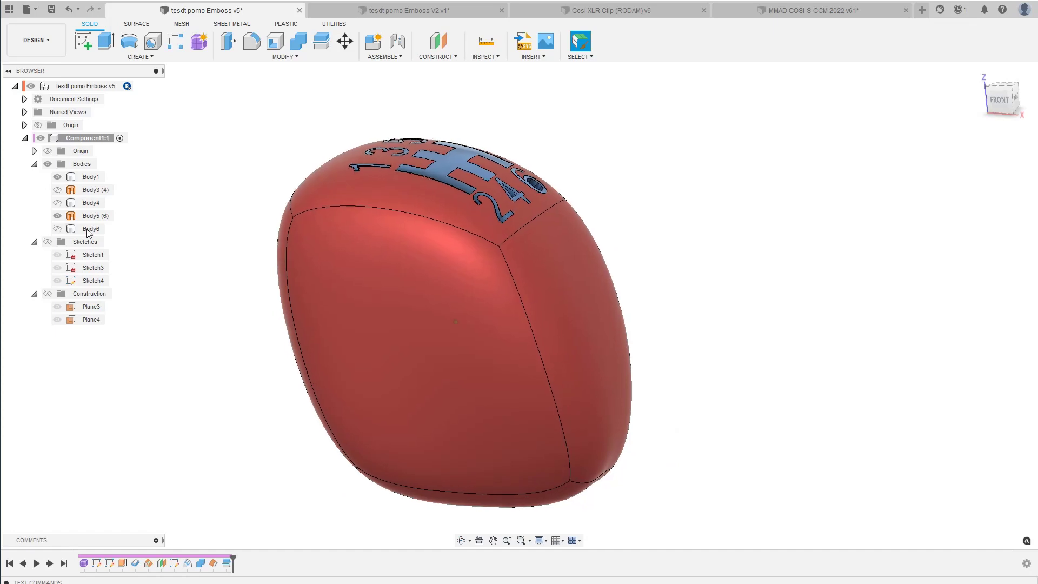
click(57, 216)
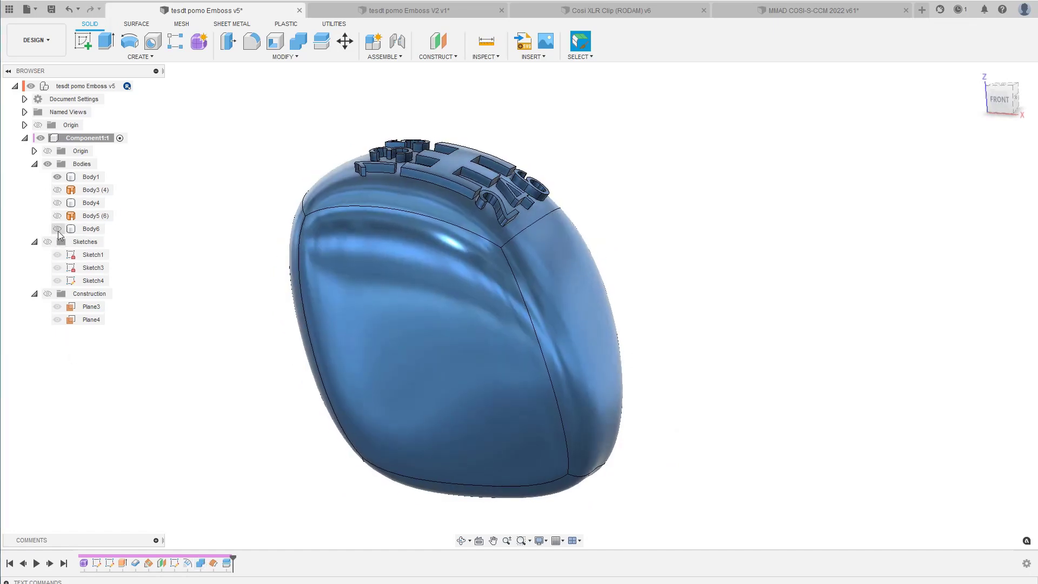
click(57, 229)
scroll(246, 153, up, 2)
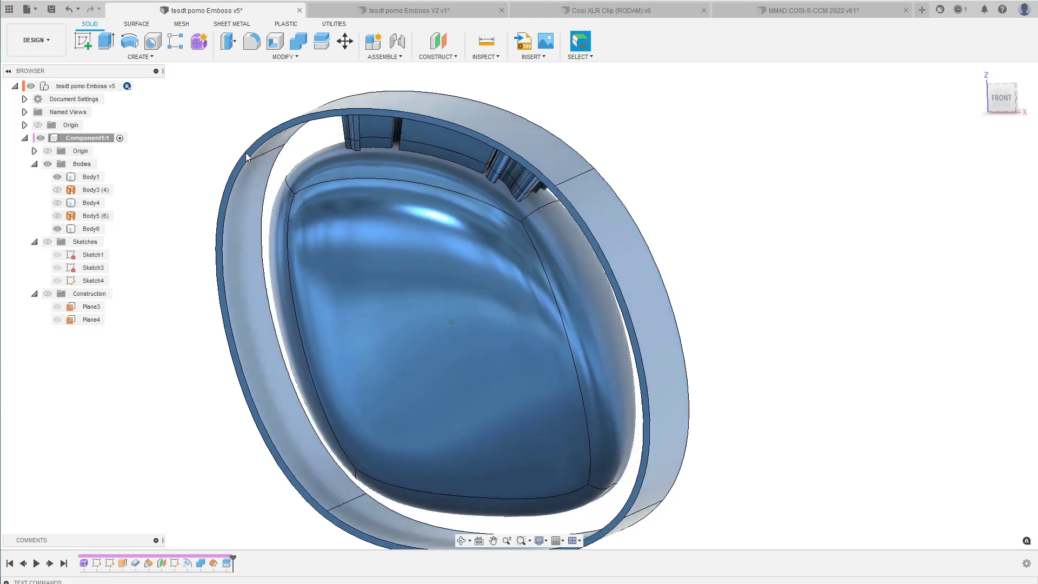
scroll(246, 153, up, 2)
click(245, 152)
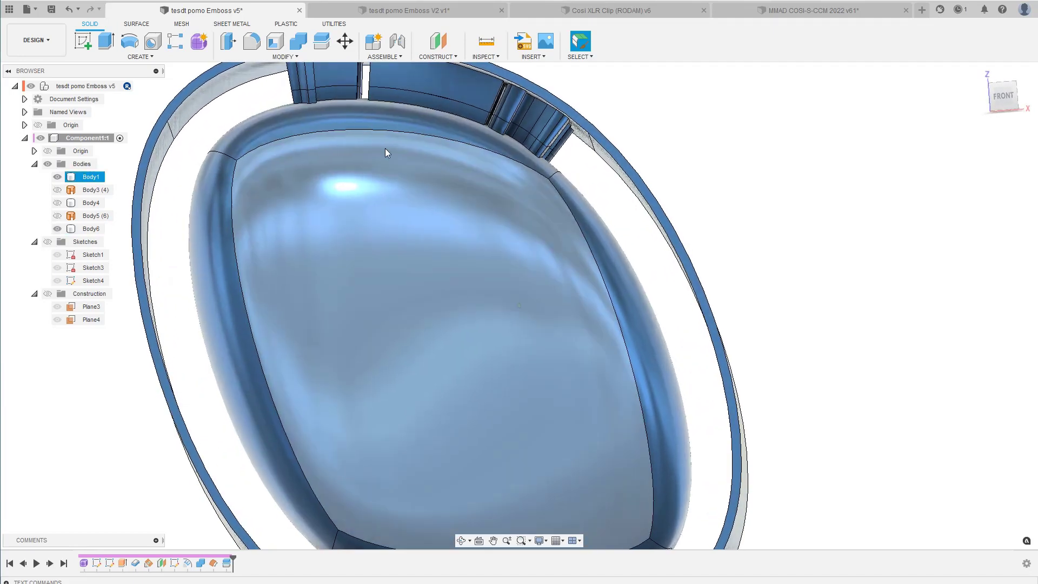
scroll(385, 148, down, 2)
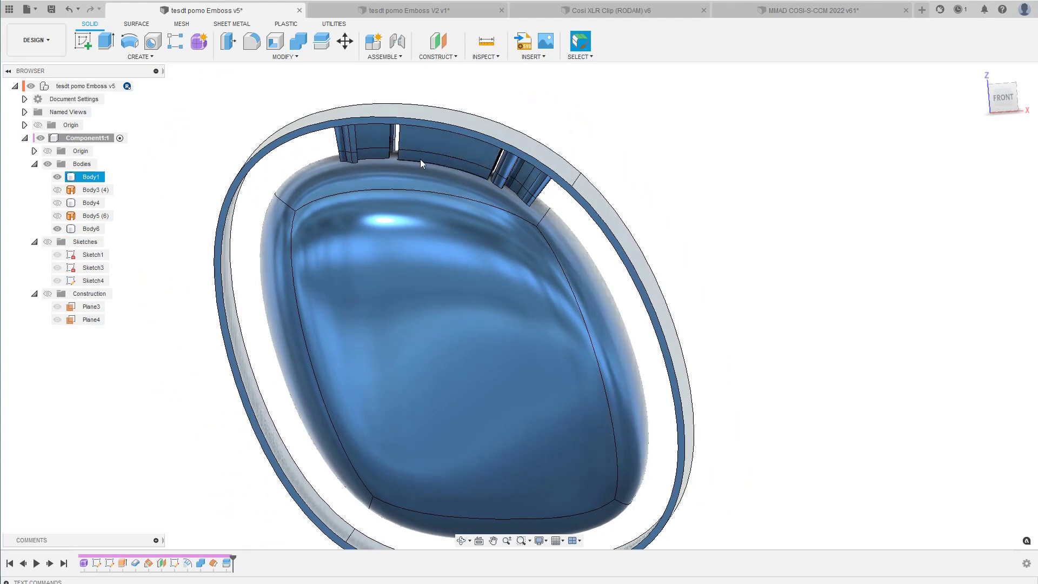
click(270, 176)
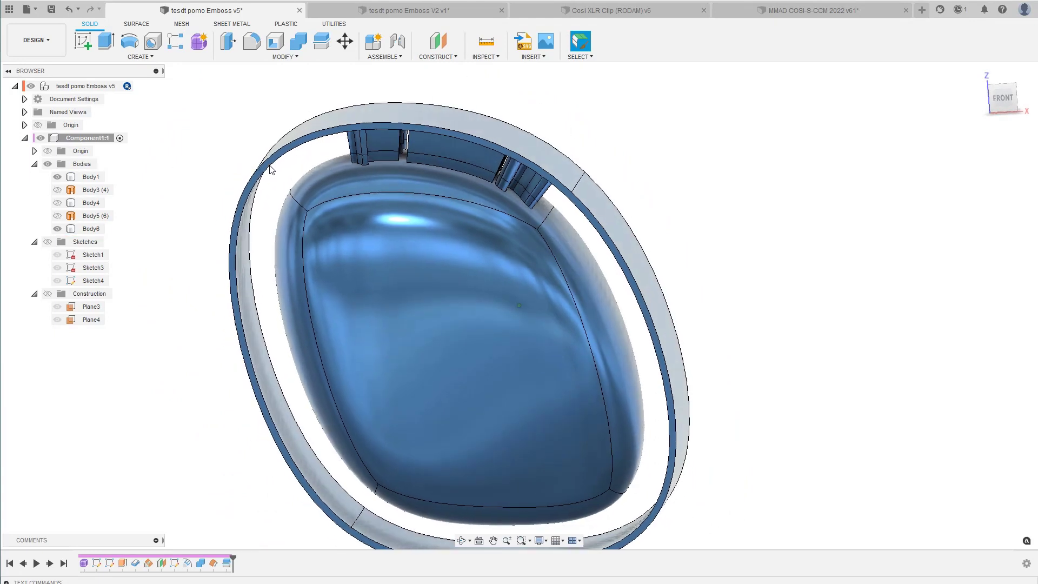
click(57, 216)
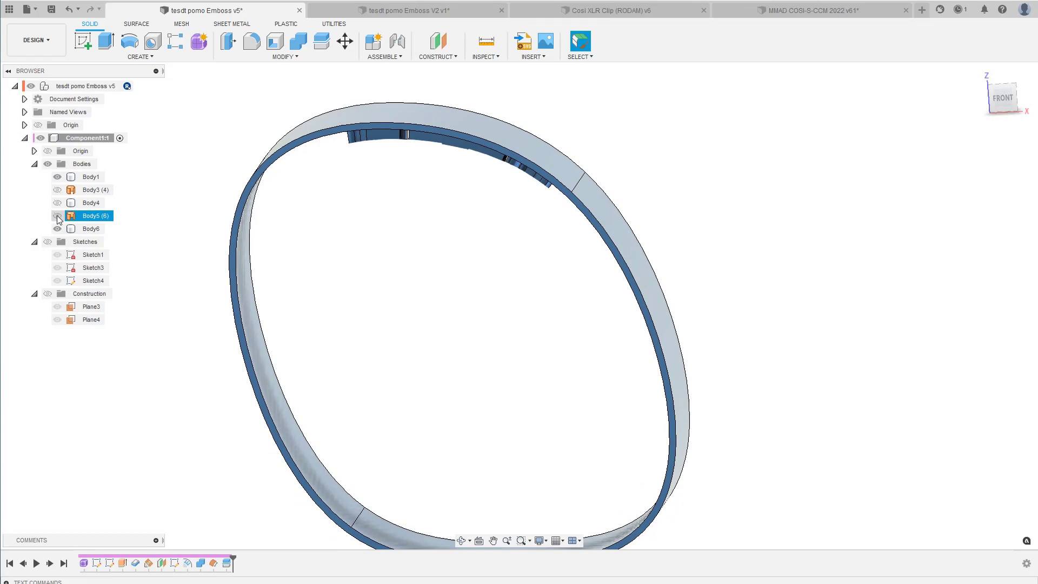
click(57, 229)
click(55, 228)
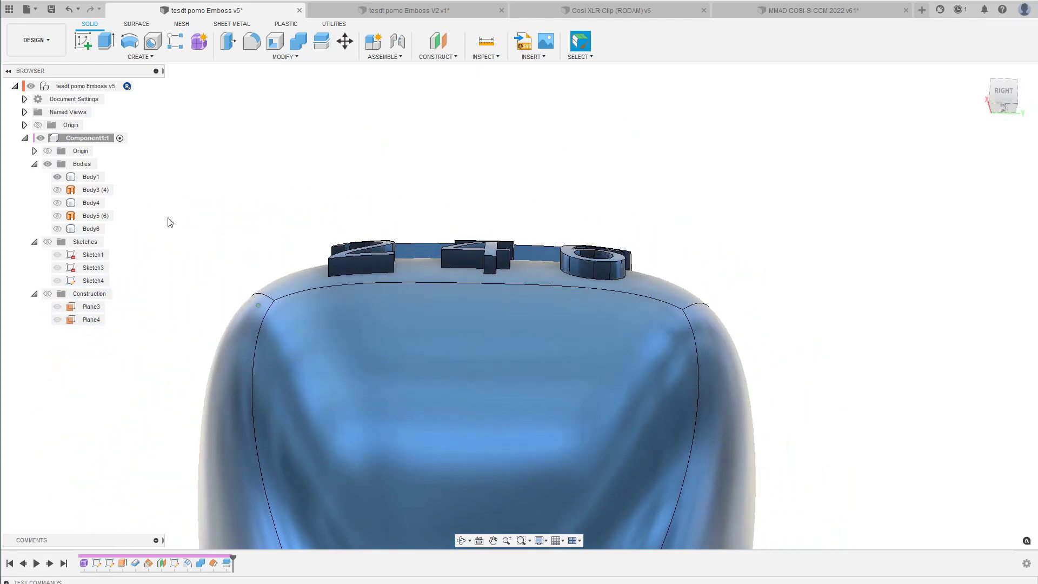
Orbit and zoom around the knob to inspect the raised numbers edge-on.
click(327, 266)
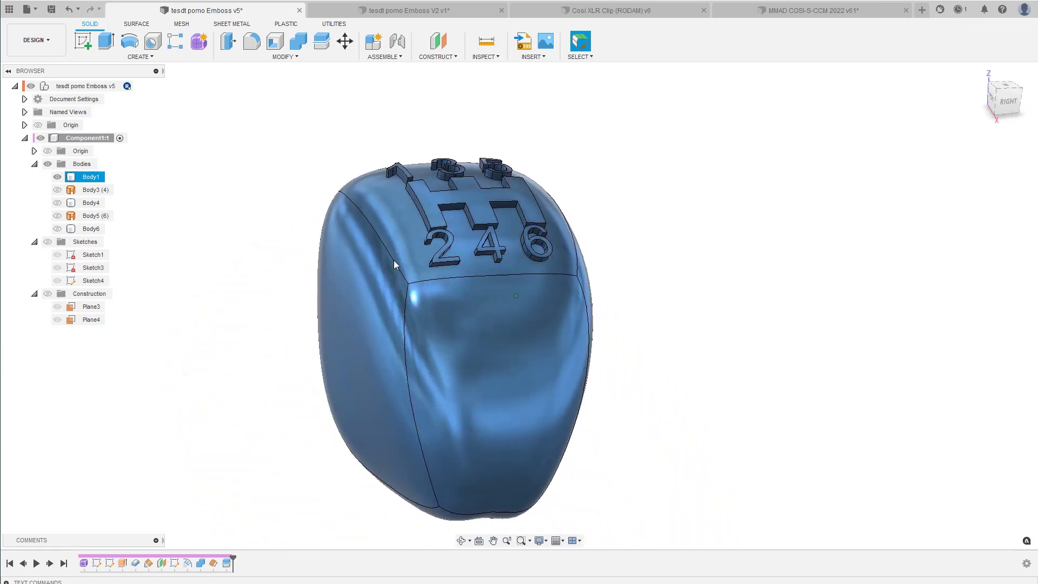
mouse_move(394, 260)
shift+middle_down()
mouse_move(342, 202)
mouse_move(261, 212)
mouse_move(335, 199)
shift+middle_up()
click(459, 227)
mouse_move(512, 291)
shift+middle_down()
mouse_move(373, 287)
mouse_move(375, 267)
shift+middle_up()
click(583, 276)
mouse_move(584, 275)
shift+middle_down()
mouse_move(425, 336)
mouse_move(380, 345)
mouse_move(330, 333)
mouse_move(257, 363)
shift+middle_up()
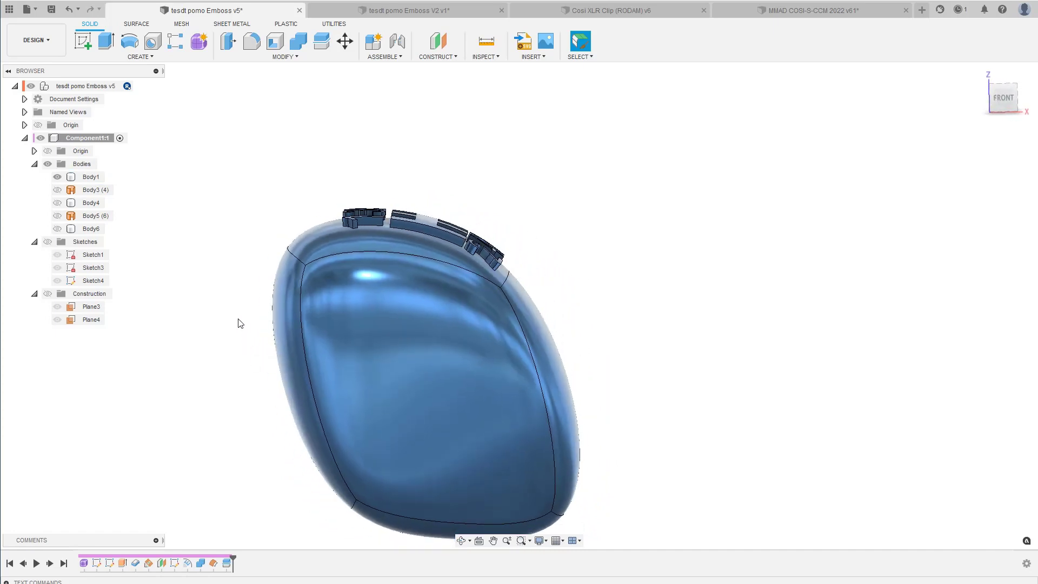
click(316, 420)
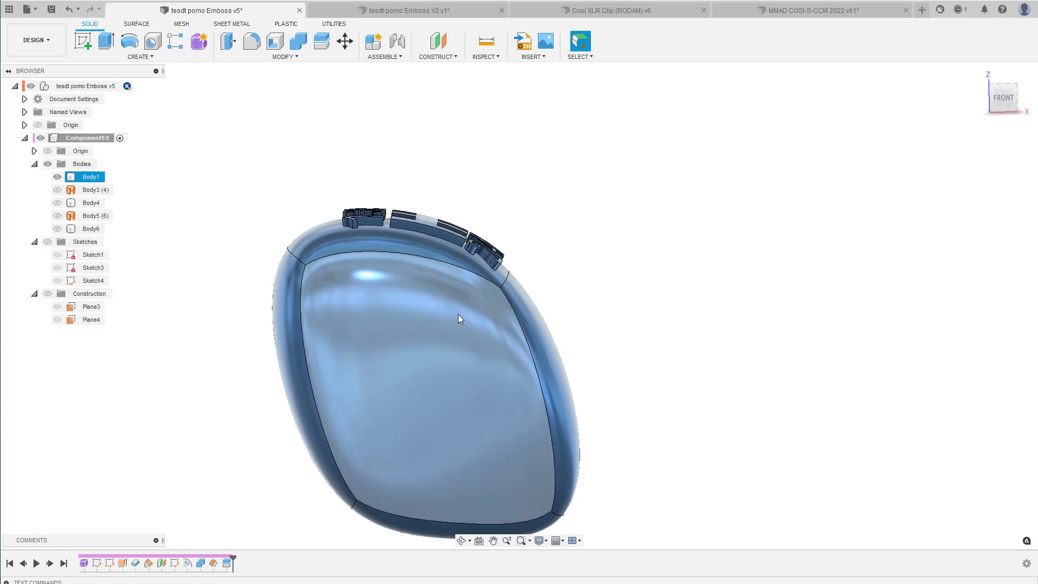
scroll(458, 319, up, 3)
scroll(458, 319, up, 3)
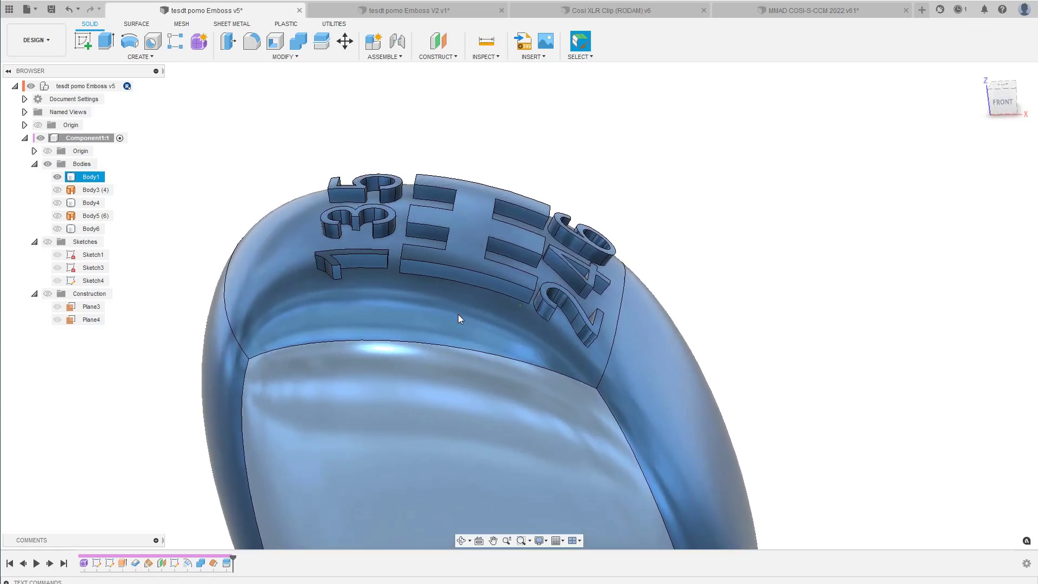
shift+middle_drag(458, 319, 332, 265)
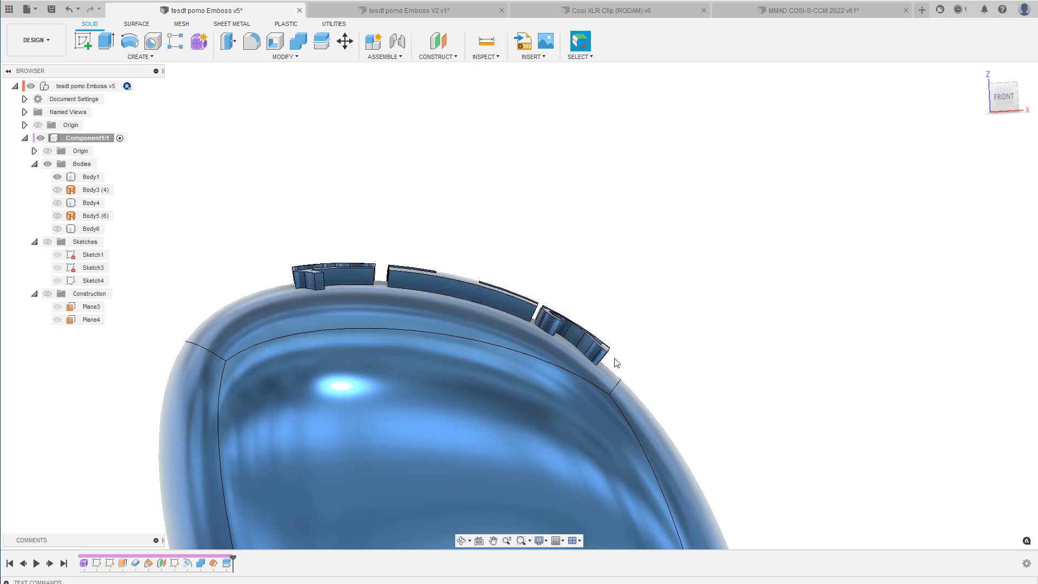
Return to the home view, examine the raised H pattern, and switch to tesdt pomo Emboss V2.
key(F5)
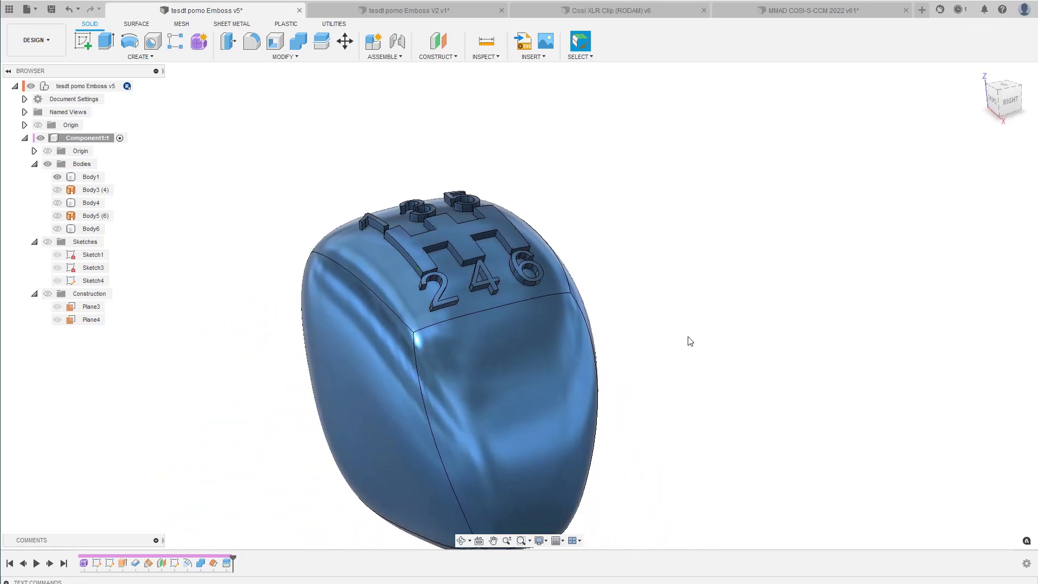
scroll(689, 340, up, 1)
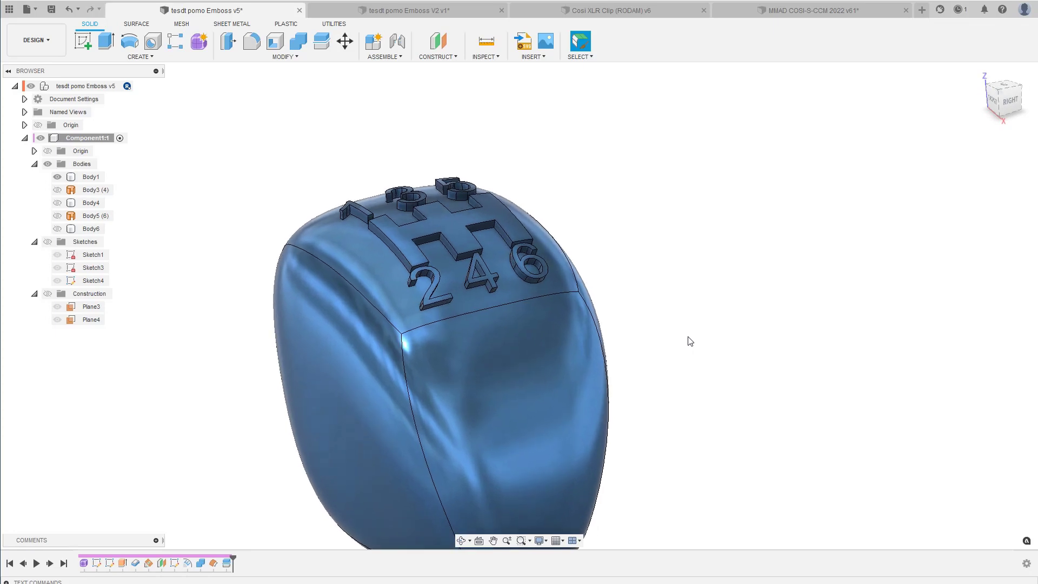
scroll(690, 340, up, 1)
scroll(689, 340, up, 1)
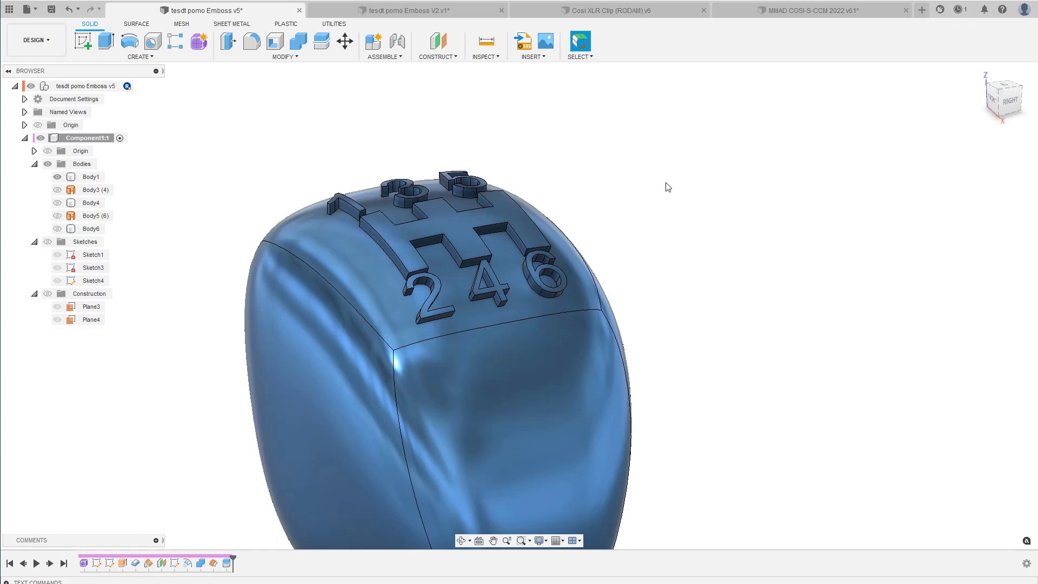
click(470, 227)
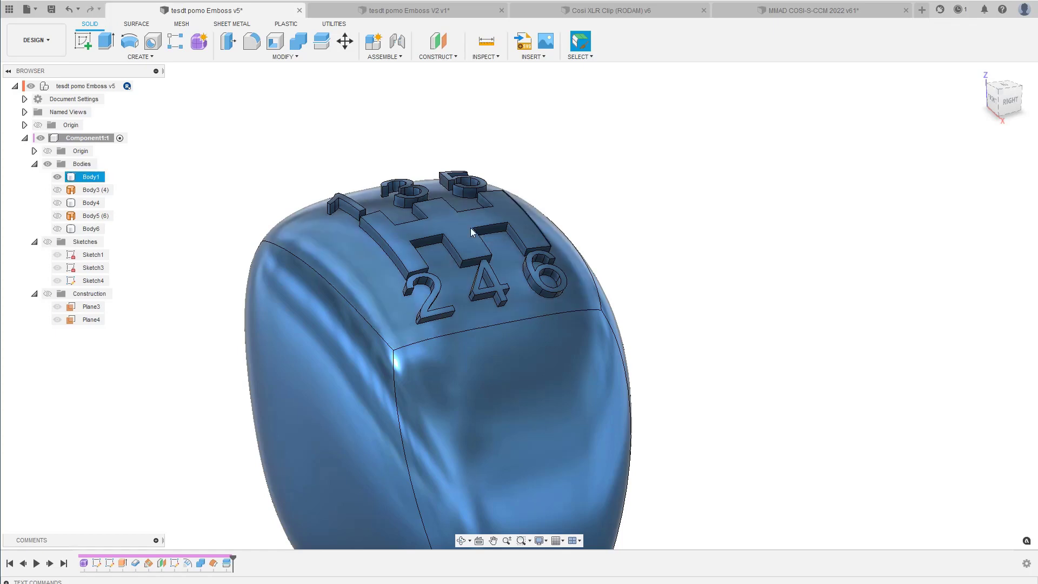
shift+middle_drag(468, 226, 461, 223)
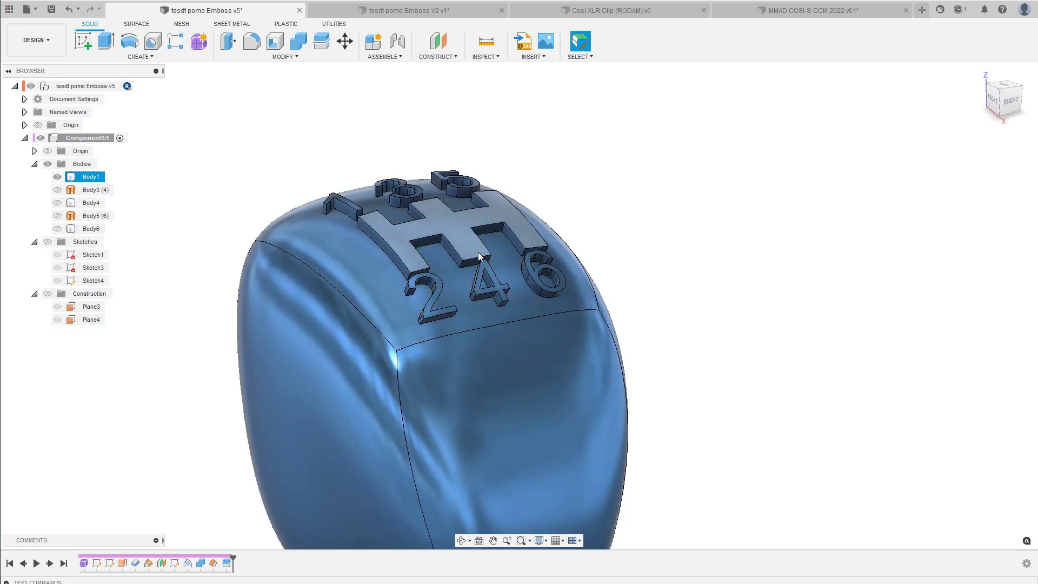
click(429, 134)
click(403, 11)
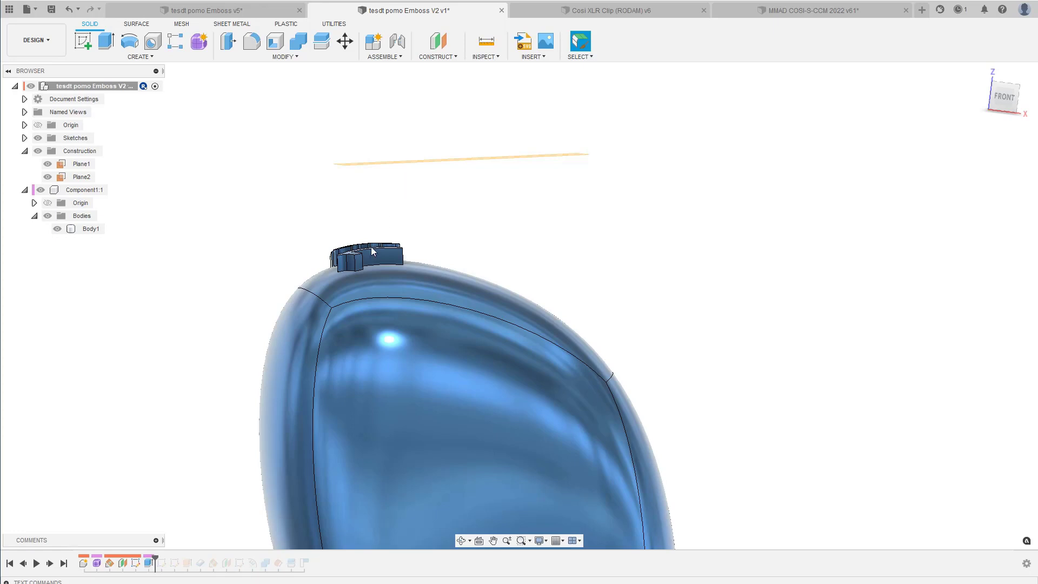
shift+middle_drag(370, 247, 381, 156)
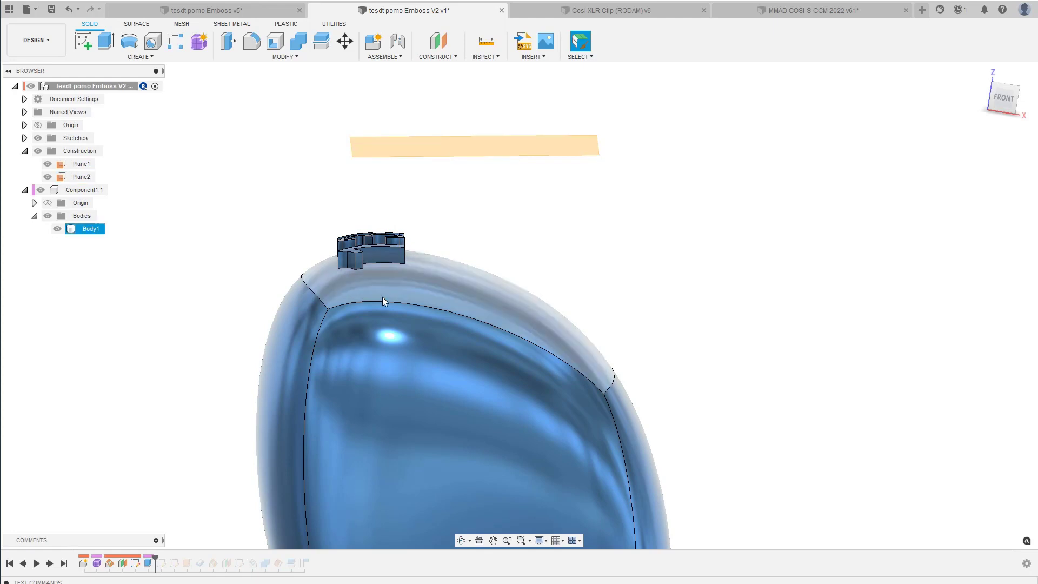
mouse_move(382, 297)
shift+middle_down()
mouse_move(366, 254)
mouse_move(354, 276)
mouse_move(417, 290)
shift+middle_up()
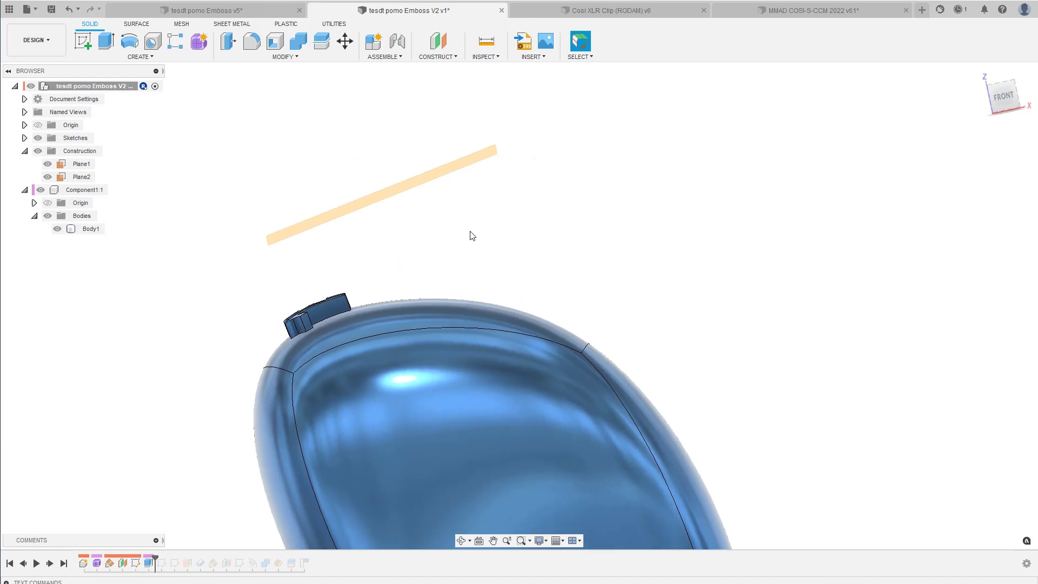
mouse_move(420, 307)
shift+middle_down()
mouse_move(505, 190)
mouse_move(338, 225)
mouse_move(405, 160)
shift+middle_up()
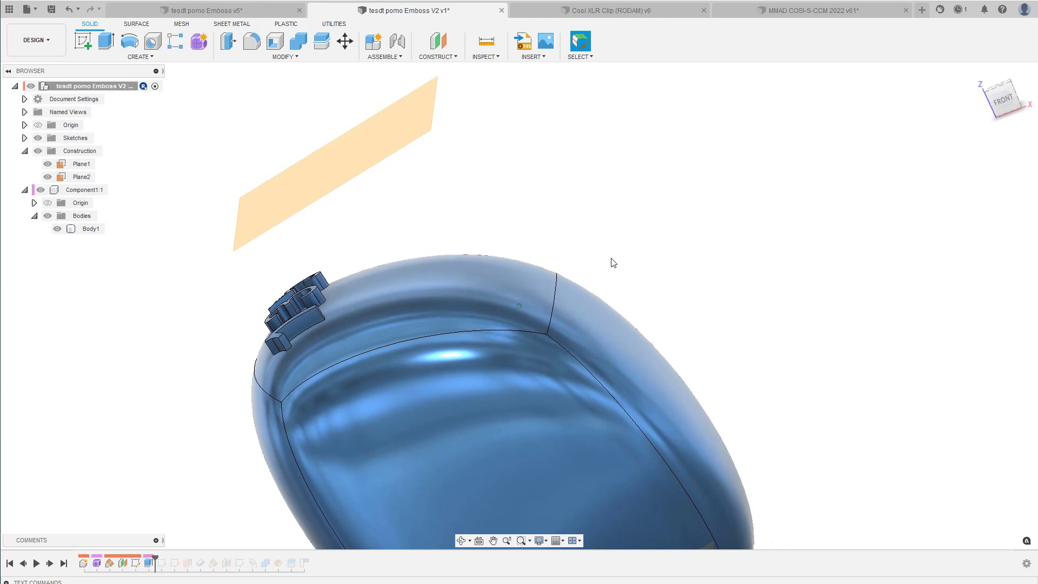
scroll(612, 262, down, 5)
shift+middle_drag(612, 263, 554, 264)
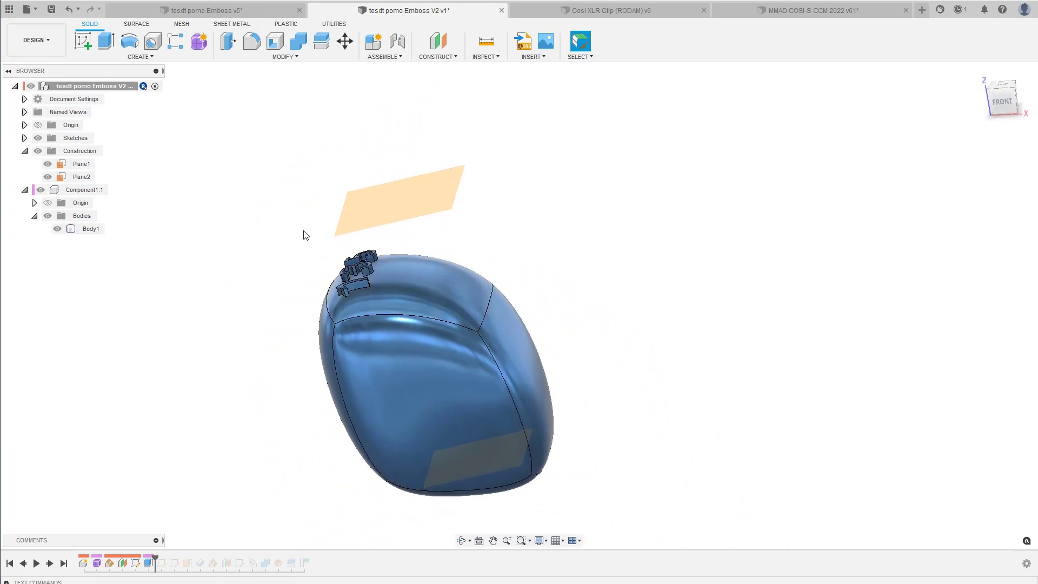
click(380, 362)
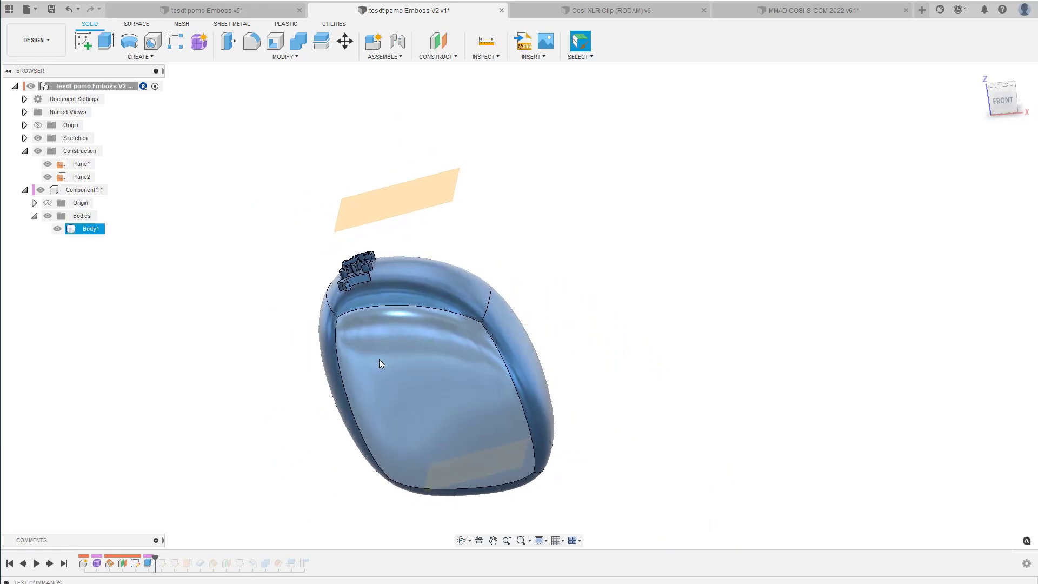
key(Escape)
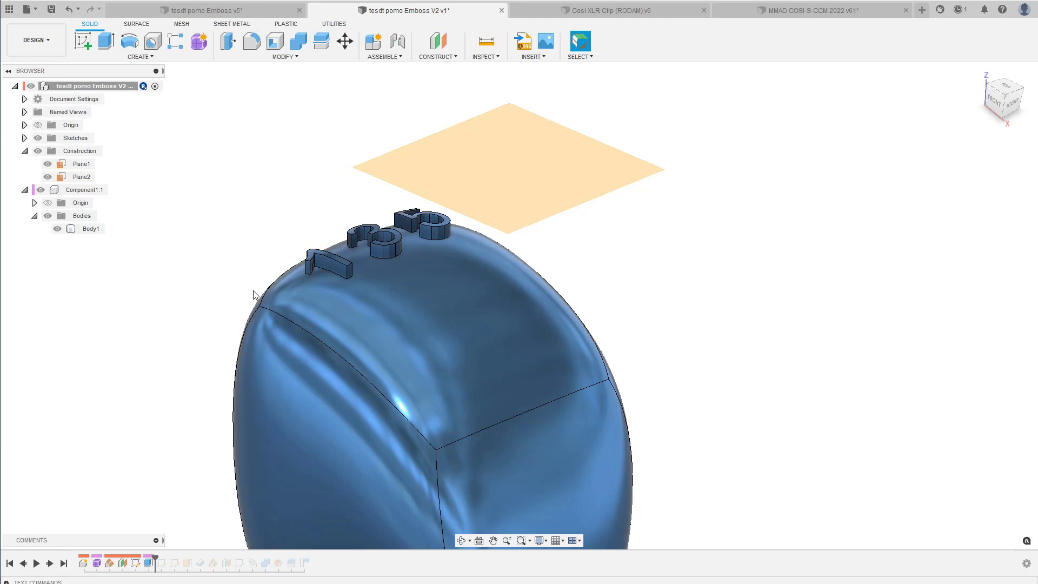
click(444, 207)
click(320, 139)
Switch back to the 'tesdt pomo Emboss v5' document.
click(208, 10)
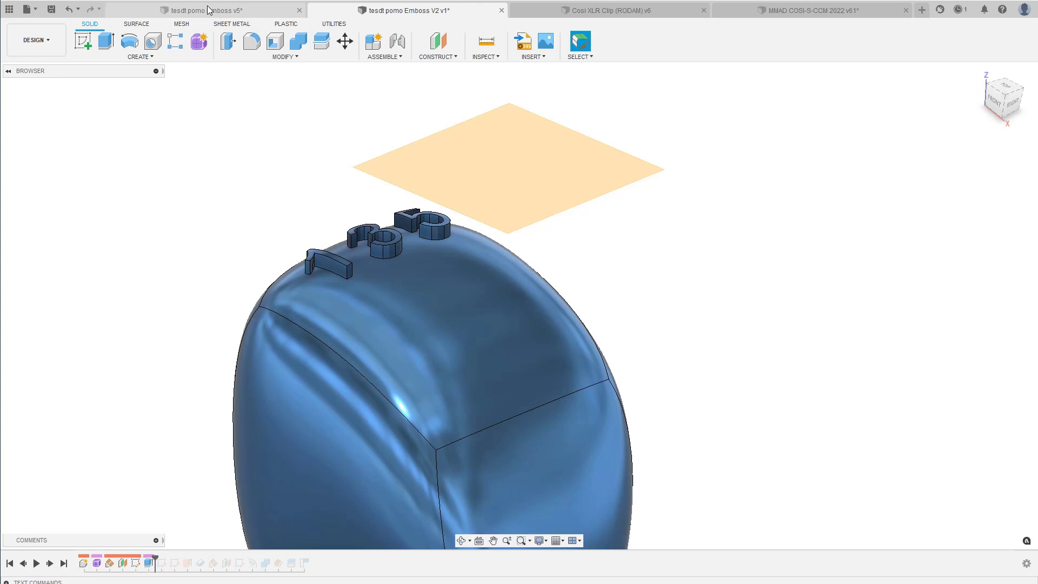